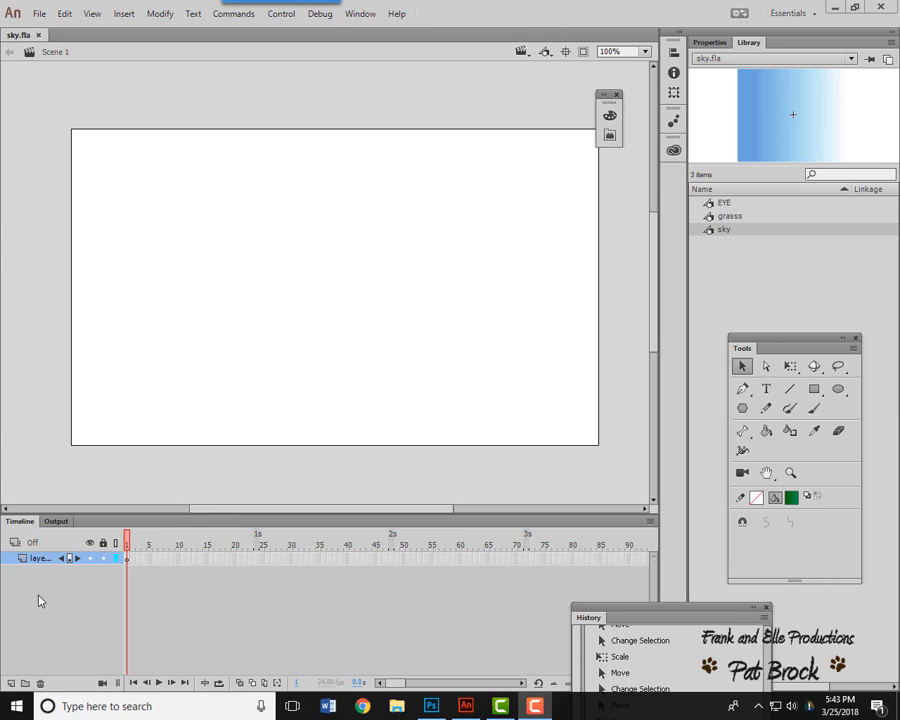
# Step: Rename the existing layer as background
pyautogui.doubleClick(40, 558)
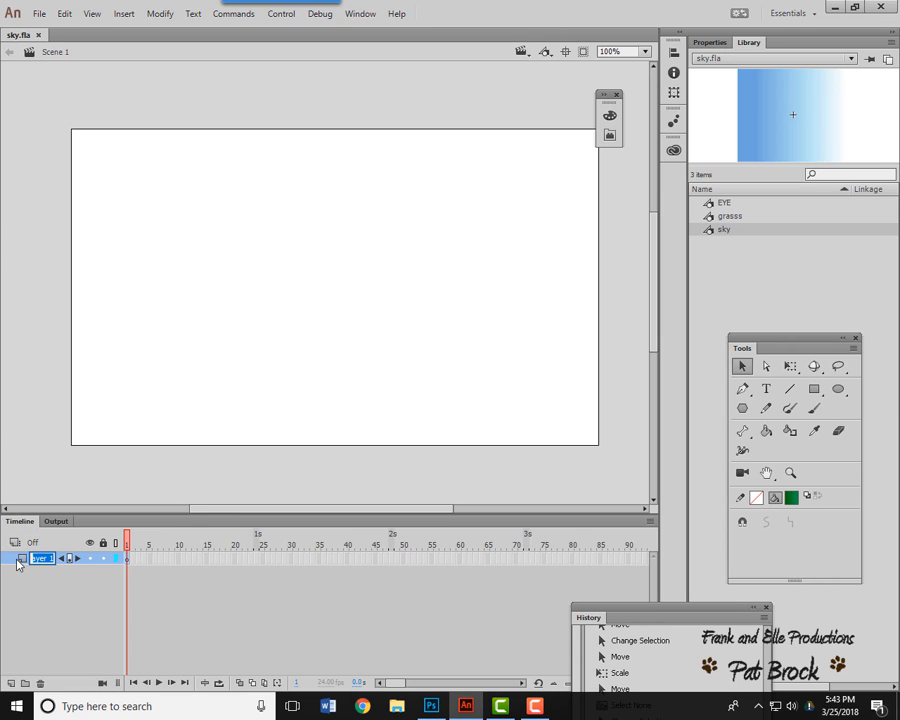
pyautogui.write('backgrou')
pyautogui.write('nd')
pyautogui.press('Return')
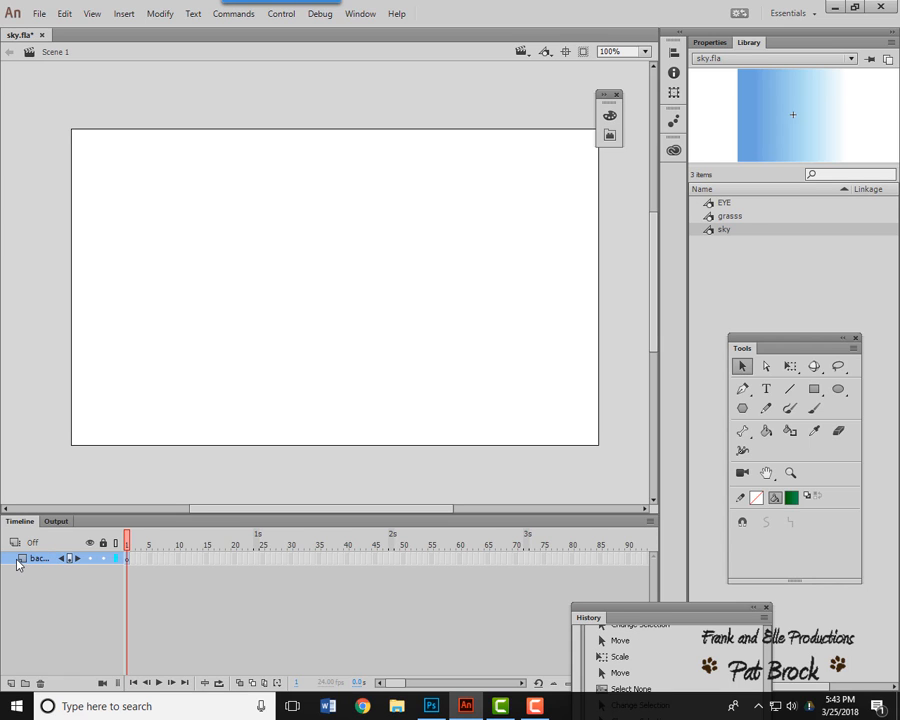
# Step: Add a new layer above the background layer and name it wheel 1
pyautogui.click(10, 683)
pyautogui.doubleClick(40, 558)
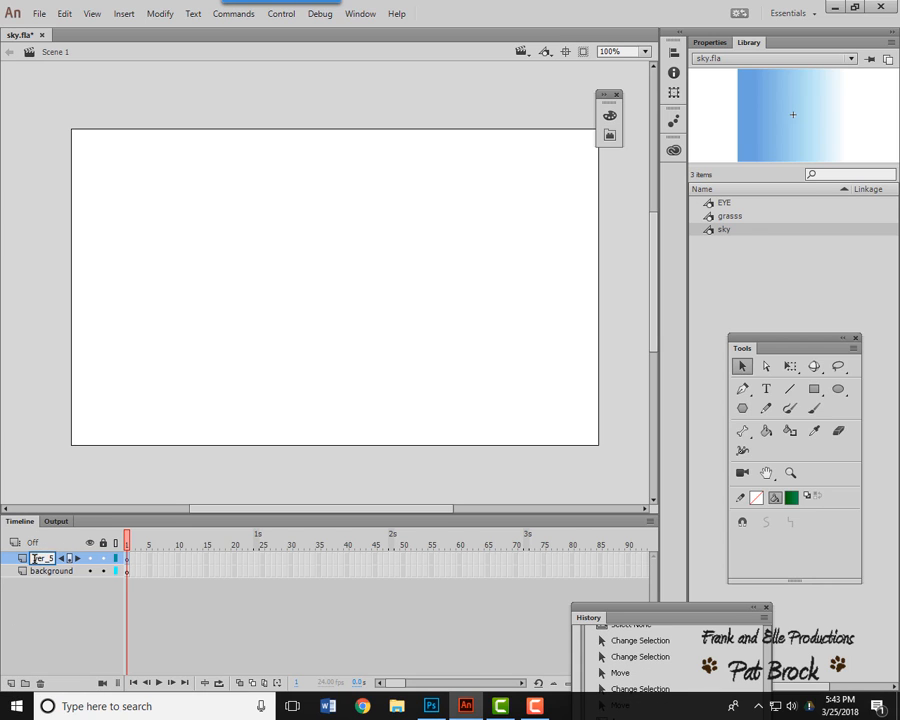
pyautogui.moveTo(37, 558); pyautogui.dragTo(58, 558)
pyautogui.write('strawbe')
pyautogui.press('BackSpace')
pyautogui.press('BackSpace')
pyautogui.press('BackSpace')
pyautogui.press('BackSpace')
pyautogui.write('whe')
pyautogui.press('Return')
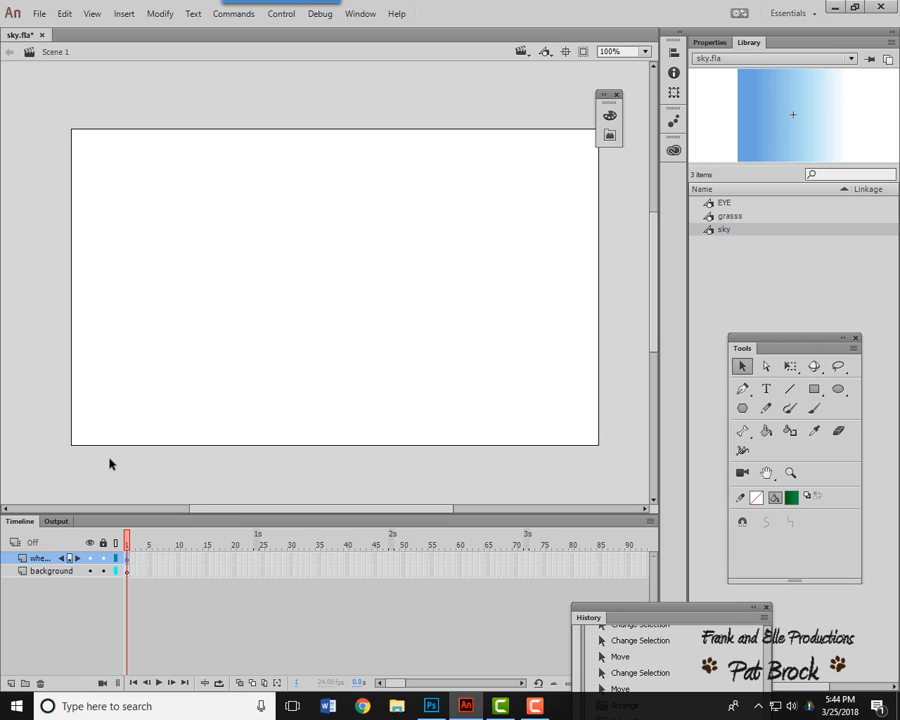
# Step: Close the History panel and set the Oval tool's fill color to dark gray #2E2D2D
pyautogui.click(839, 390)
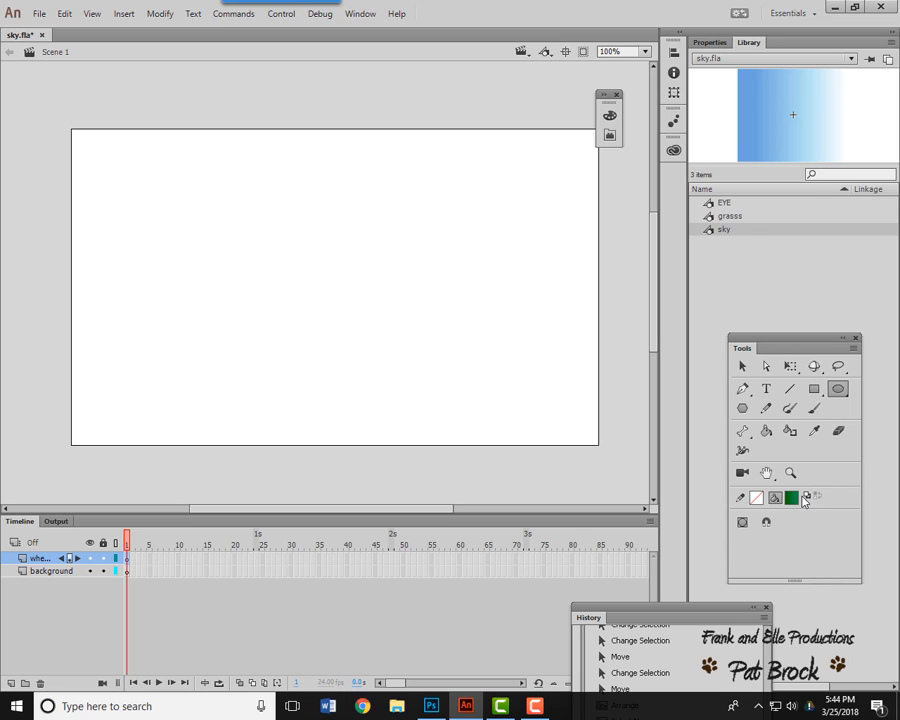
pyautogui.click(791, 498)
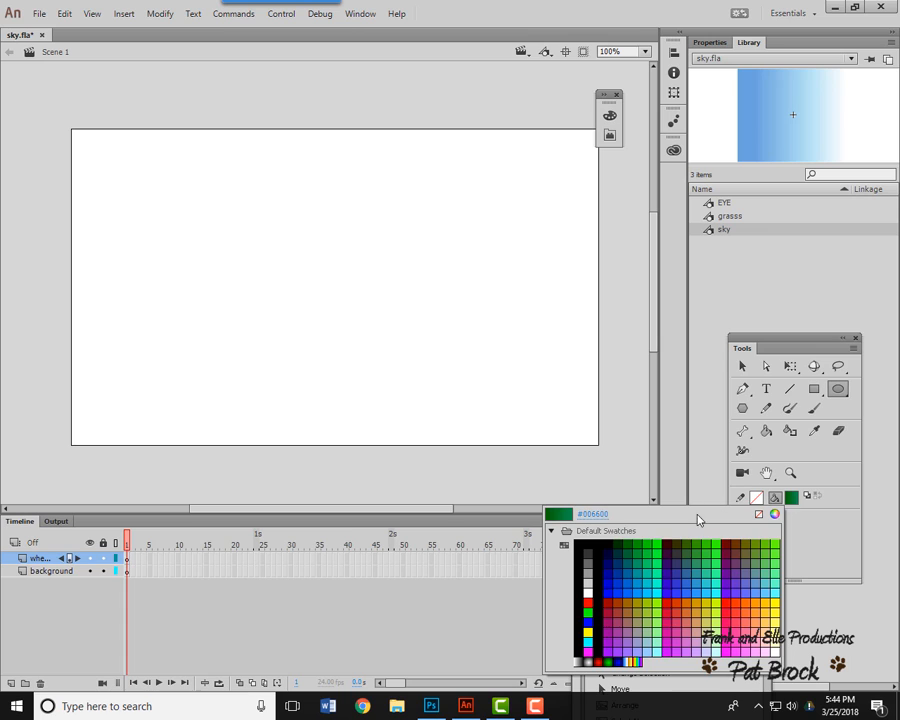
pyautogui.click(668, 463)
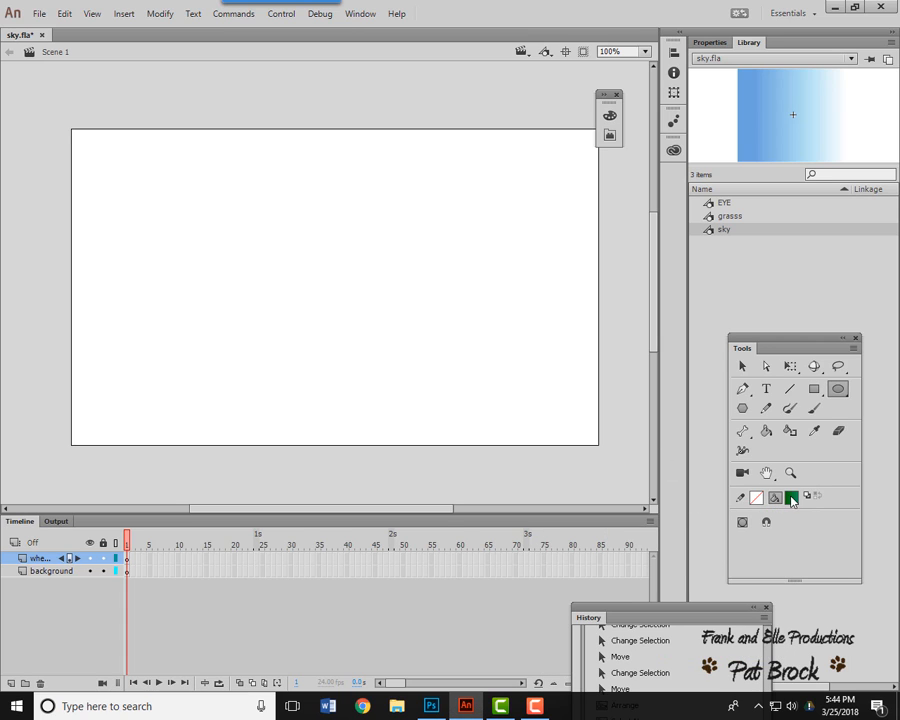
pyautogui.click(791, 498)
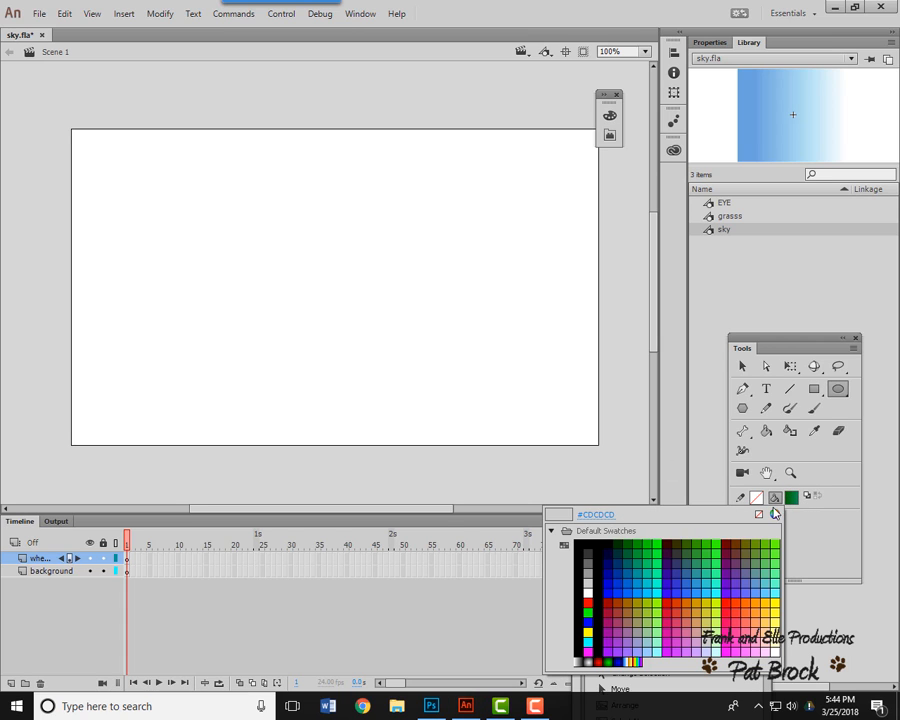
pyautogui.click(669, 468)
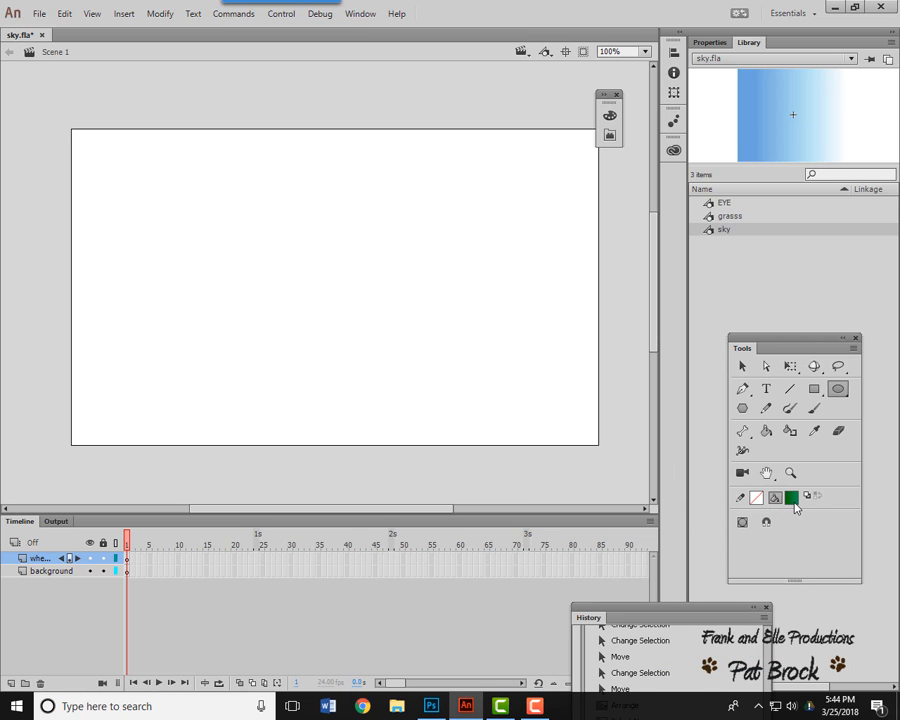
pyautogui.click(767, 608)
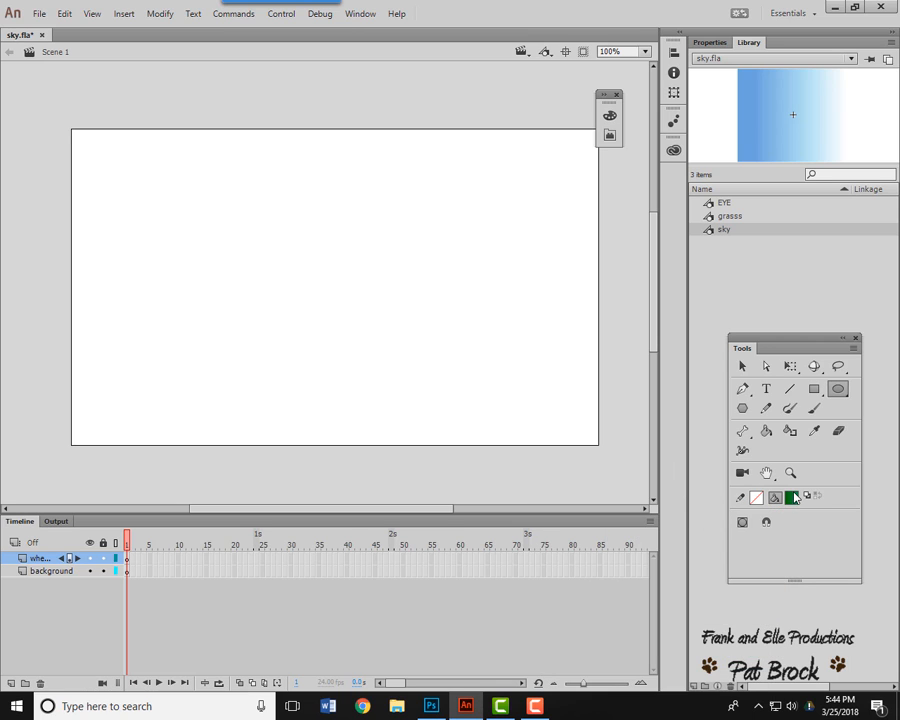
pyautogui.click(792, 497)
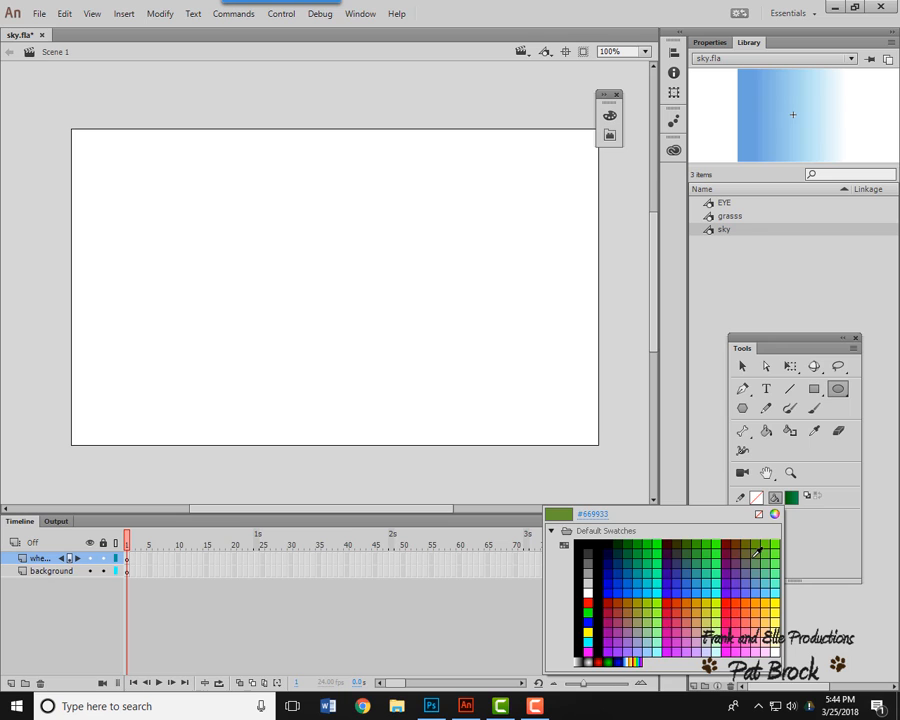
pyautogui.click(612, 541)
pyautogui.click(791, 500)
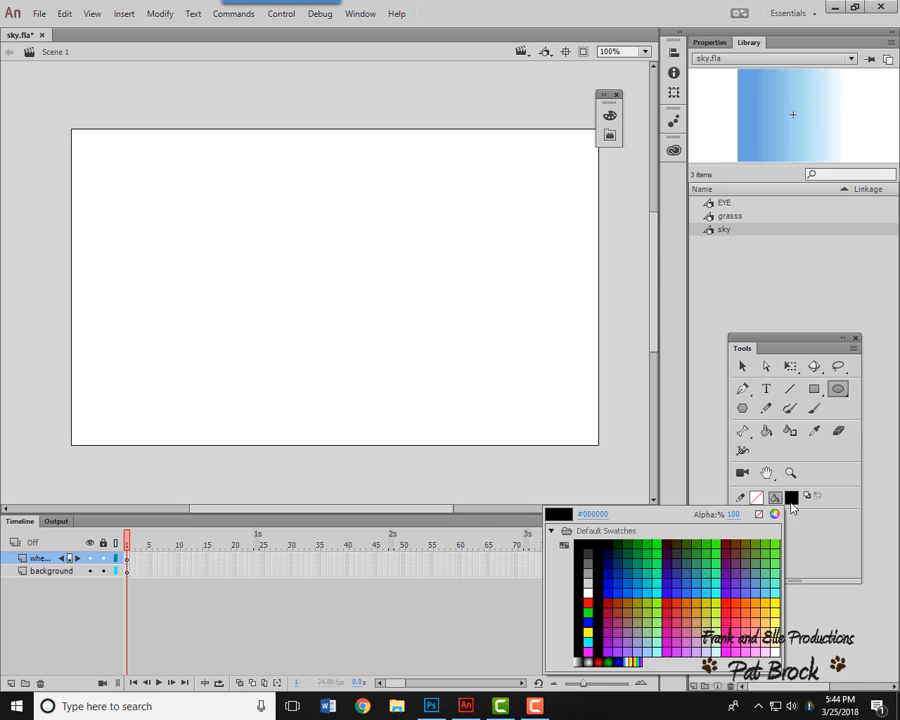
pyautogui.click(774, 514)
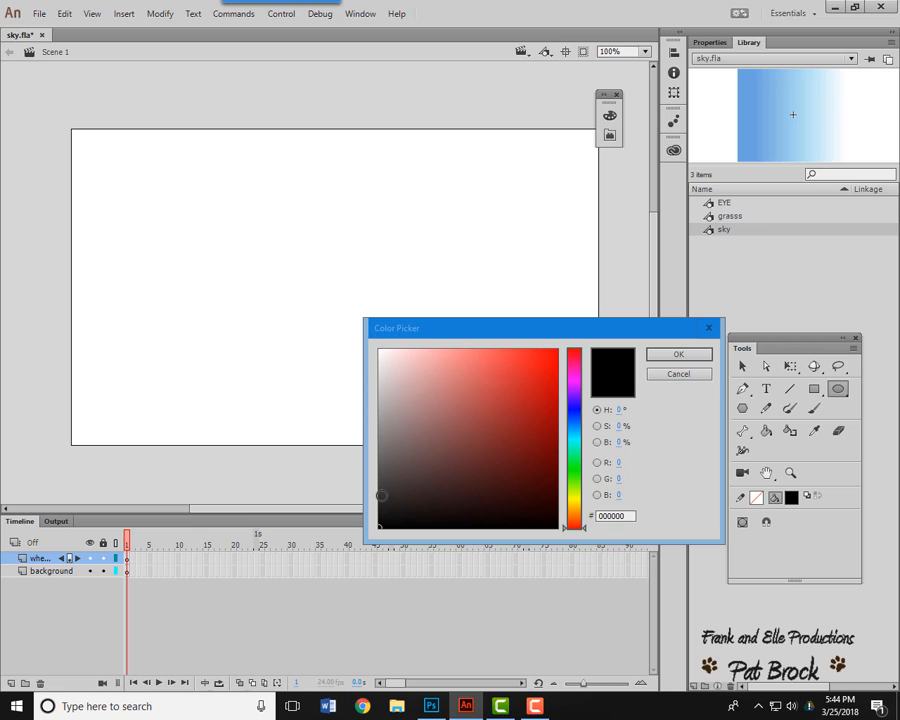
pyautogui.click(381, 495)
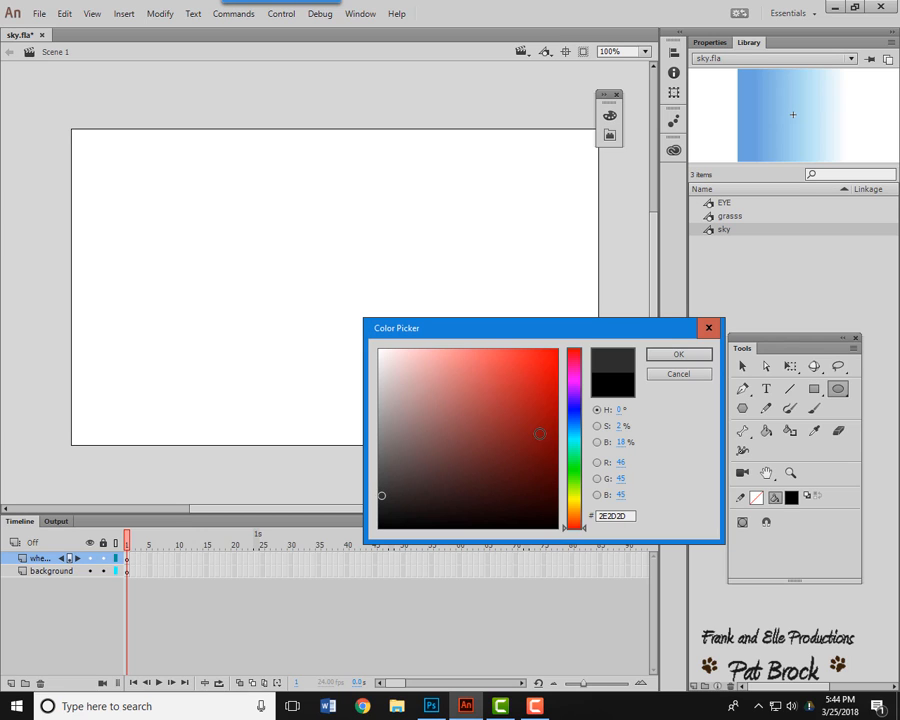
pyautogui.click(700, 357)
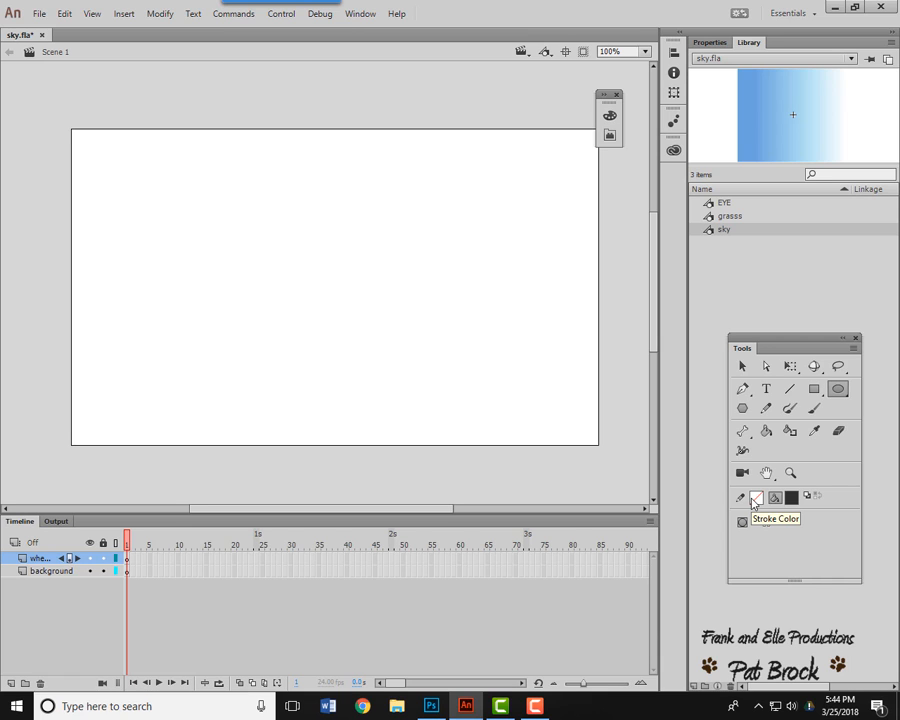
# Step: Set the Oval tool's stroke size to 5 and try a filled oval on the stage's right half
pyautogui.click(706, 42)
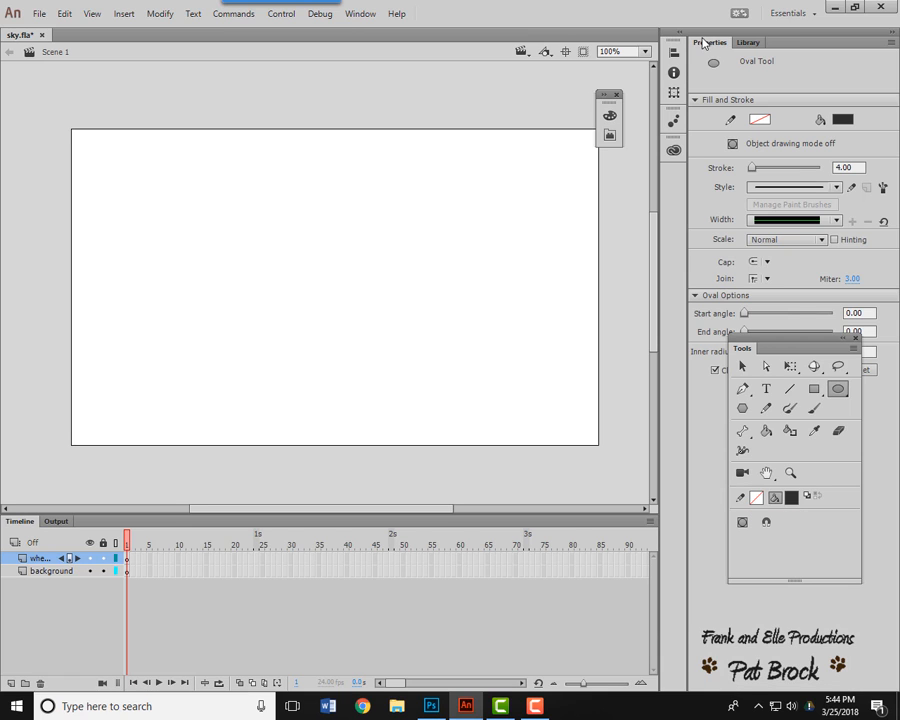
pyautogui.doubleClick(856, 167)
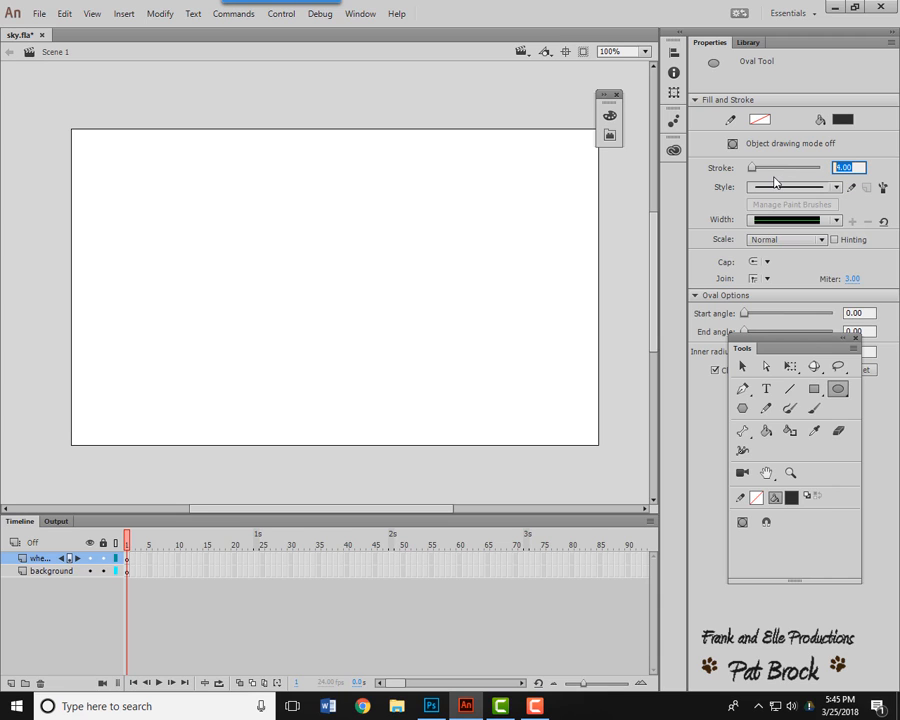
pyautogui.write('5')
pyautogui.press('Return')
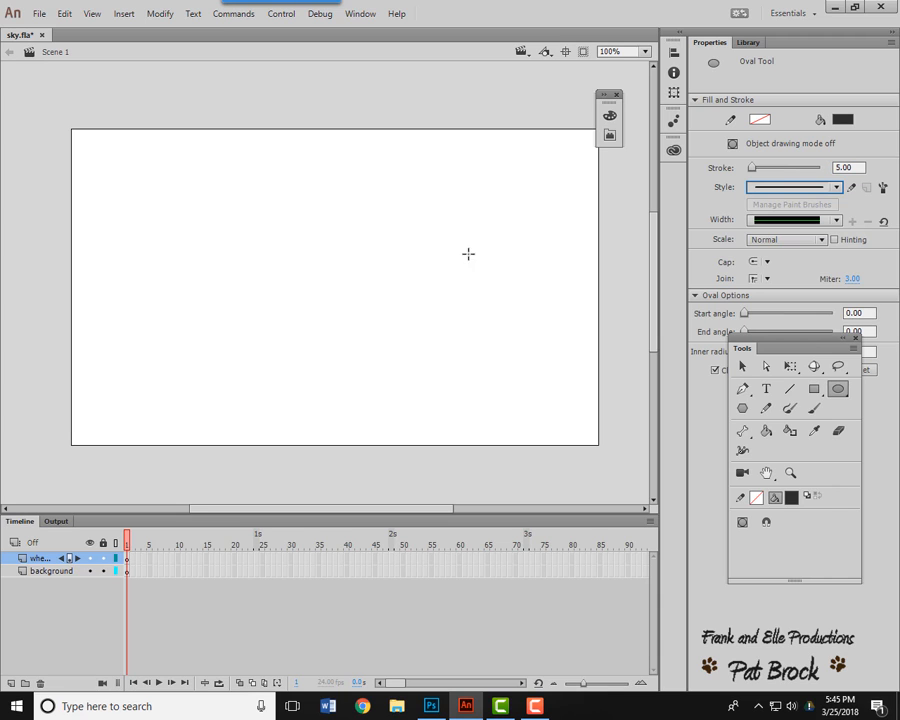
pyautogui.moveTo(437, 249)
pyautogui.mouseDown()
pyautogui.moveTo(480, 321)
pyautogui.moveTo(518, 321)
pyautogui.moveTo(499, 321)
pyautogui.mouseUp()
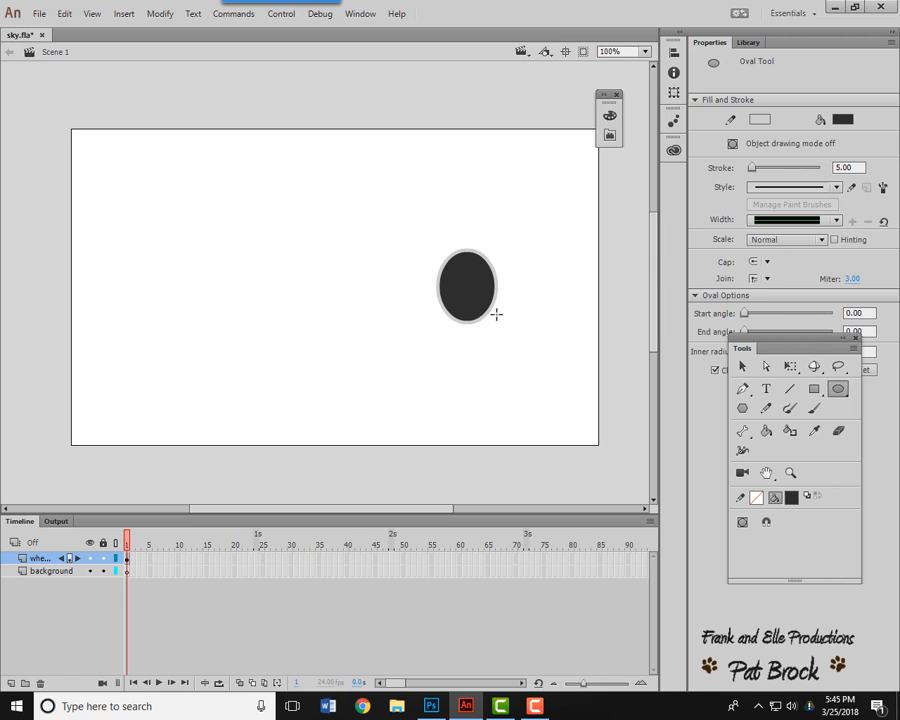
pyautogui.hotkey('ctrl', 'z')
# Step: Set the oval stroke color to the dark gray #2E2D2D, remove the fill, and try out an outlined oval
pyautogui.moveTo(764, 343); pyautogui.dragTo(744, 383)
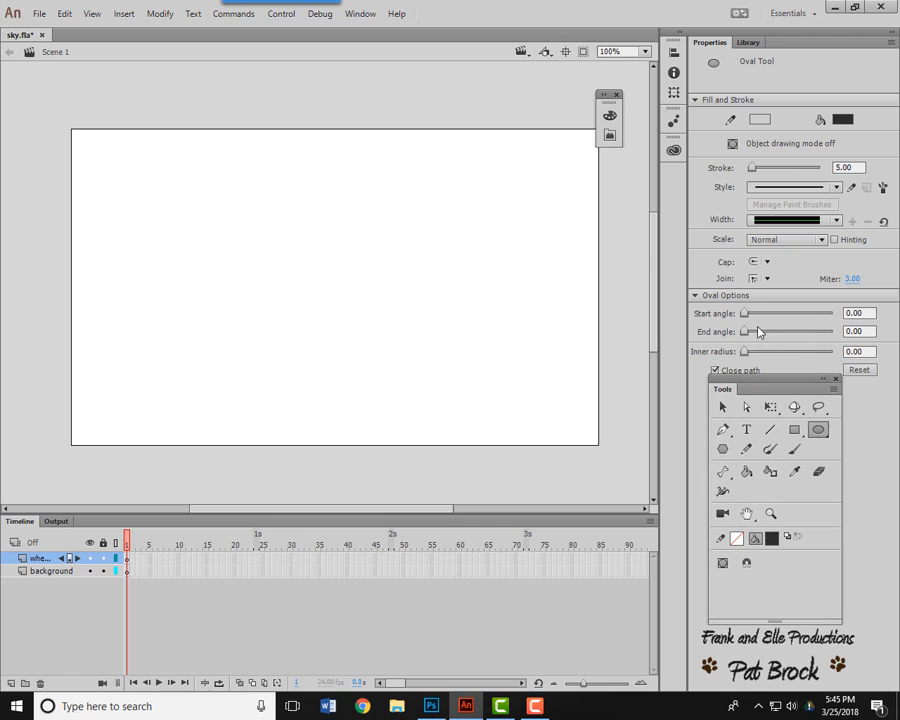
pyautogui.click(760, 119)
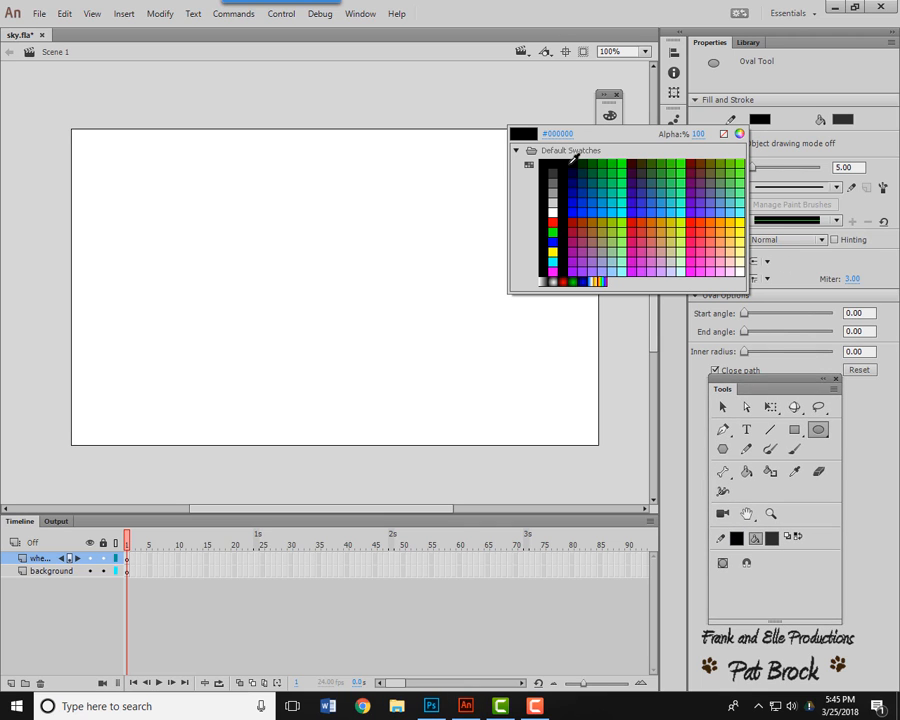
pyautogui.click(843, 117)
pyautogui.click(845, 122)
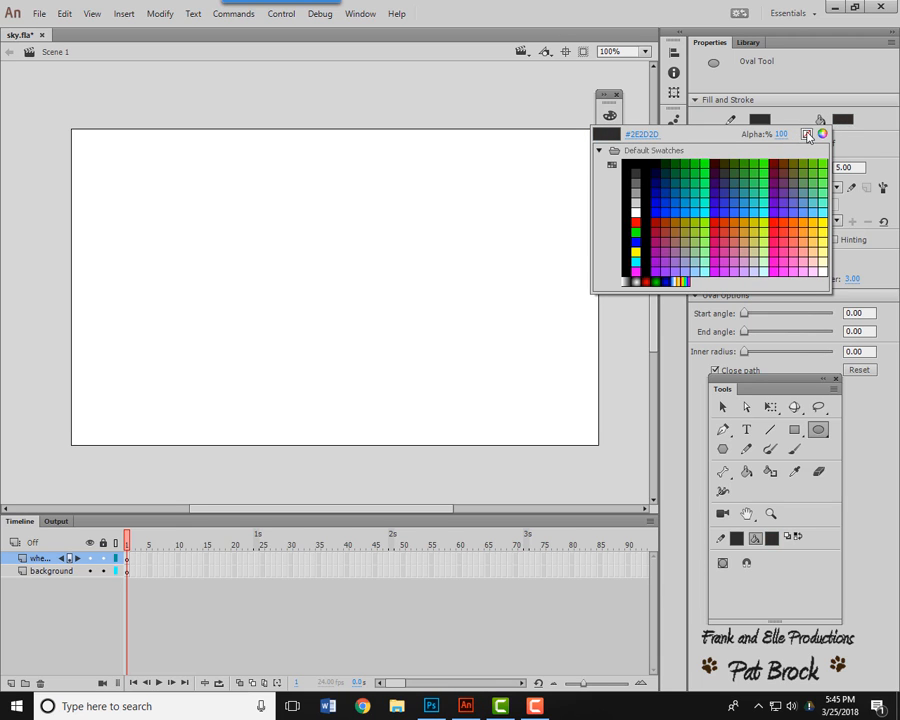
pyautogui.click(807, 134)
pyautogui.moveTo(420, 197); pyautogui.dragTo(515, 285)
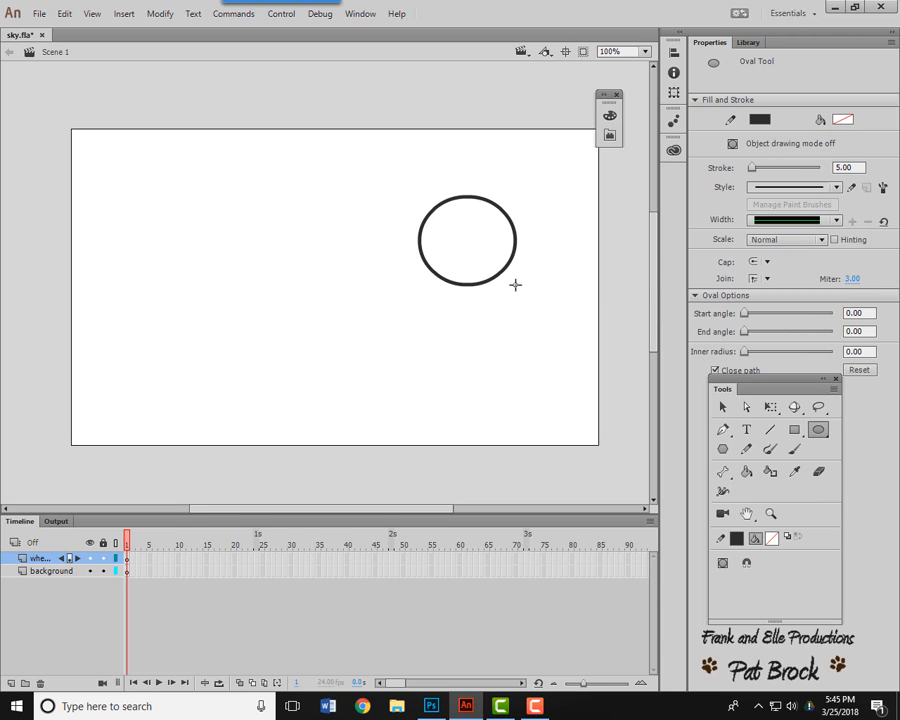
pyautogui.hotkey('ctrl', 'z')
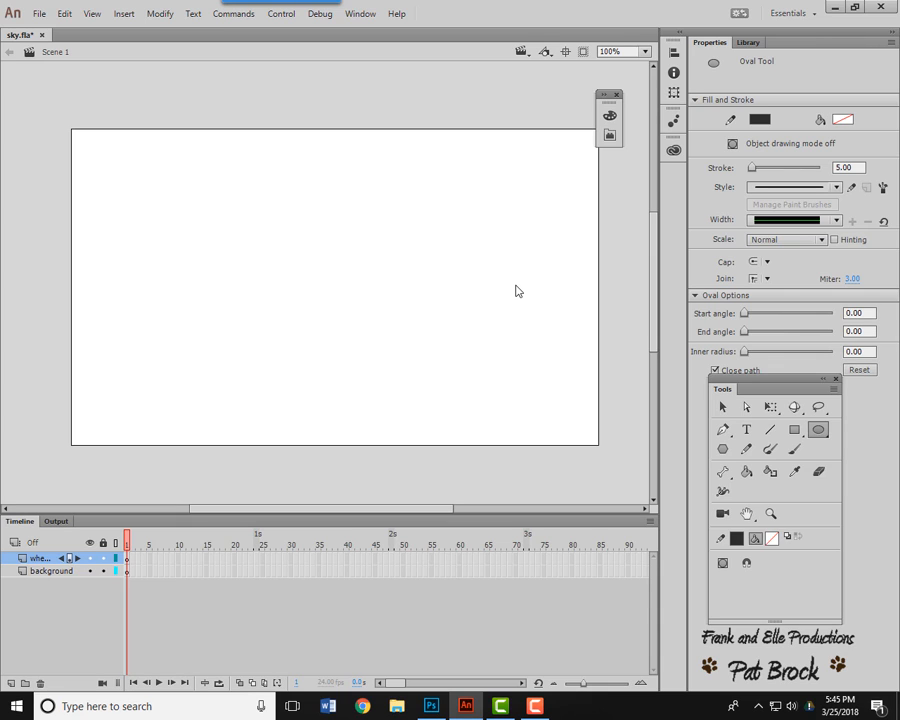
# Step: Set the stroke size to 6 and draw an unfilled wheel oval about 77 by 86 px on the stage's left half
pyautogui.moveTo(853, 167); pyautogui.dragTo(759, 173)
pyautogui.write('6')
pyautogui.press('Tab')
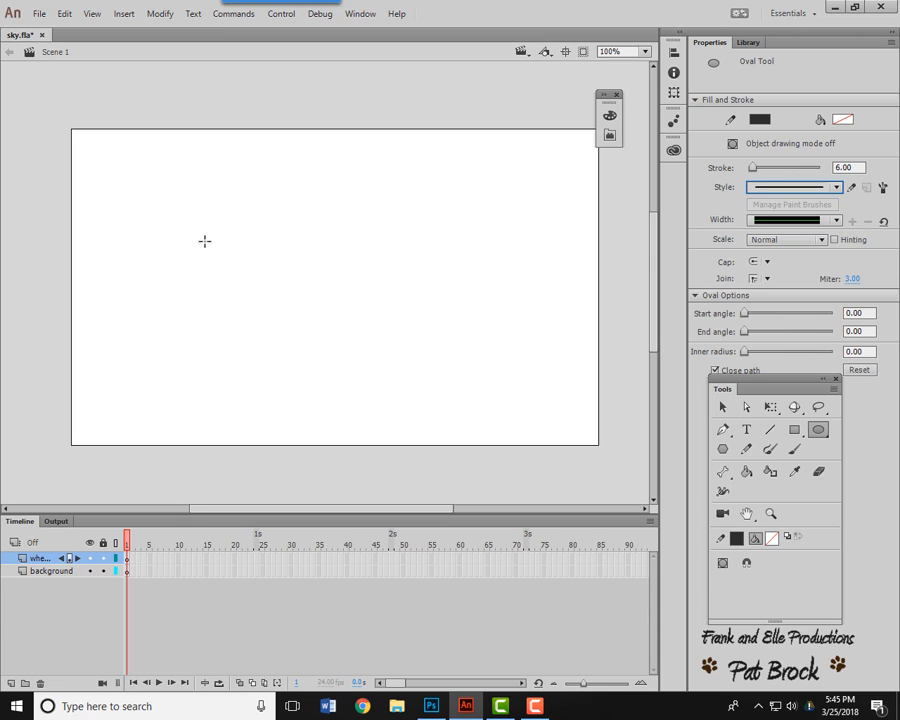
pyautogui.moveTo(171, 275)
pyautogui.mouseDown()
pyautogui.moveTo(231, 350)
pyautogui.moveTo(226, 338)
pyautogui.mouseUp()
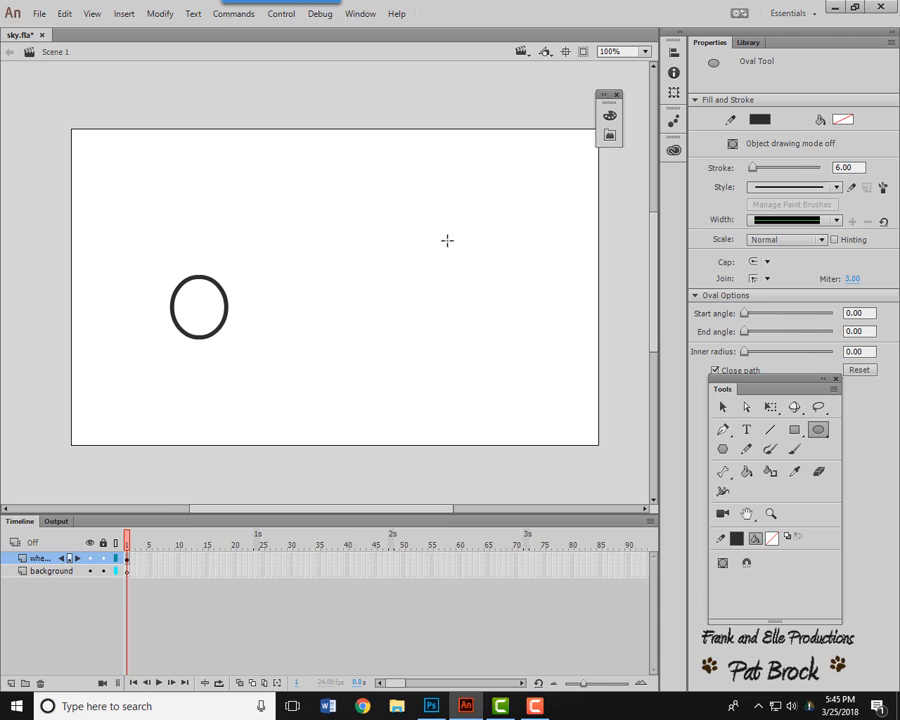
# Step: Duplicate the wheel oval a short distance to its right, aligned at the same height
pyautogui.click(722, 406)
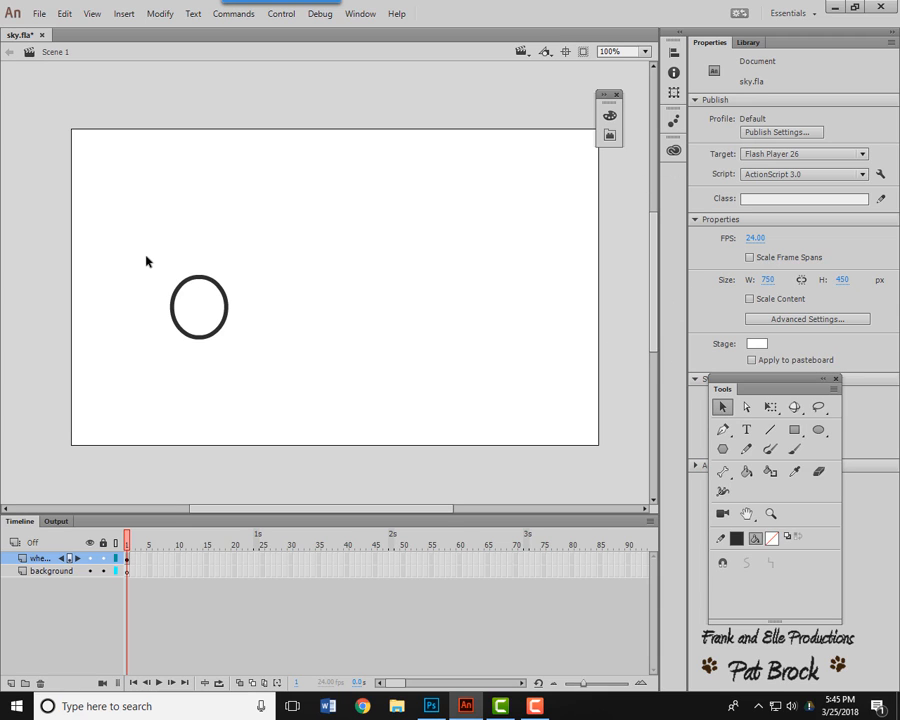
pyautogui.moveTo(146, 261)
pyautogui.mouseDown()
pyautogui.moveTo(214, 360)
pyautogui.moveTo(252, 374)
pyautogui.mouseUp()
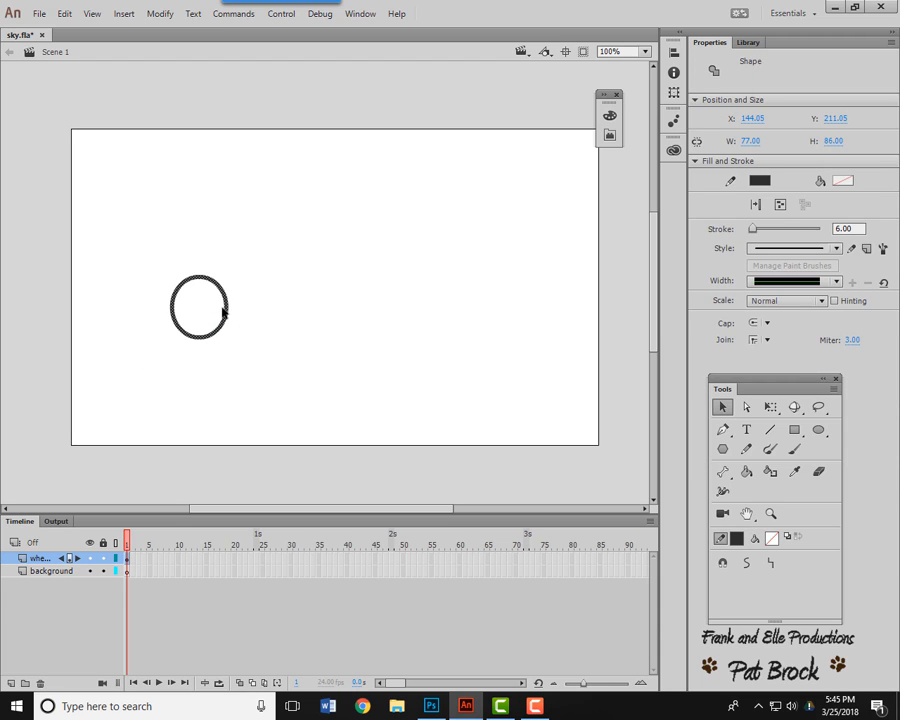
pyautogui.moveTo(233, 318); pyautogui.dragTo(318, 316)
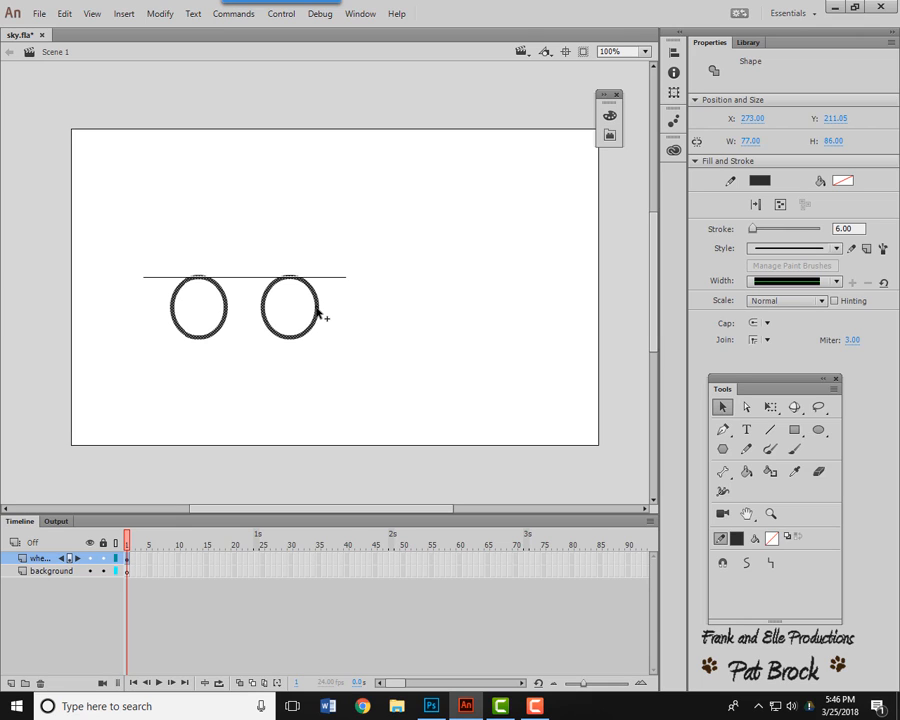
pyautogui.moveTo(317, 309); pyautogui.dragTo(317, 310)
pyautogui.moveTo(317, 313); pyautogui.dragTo(317, 313)
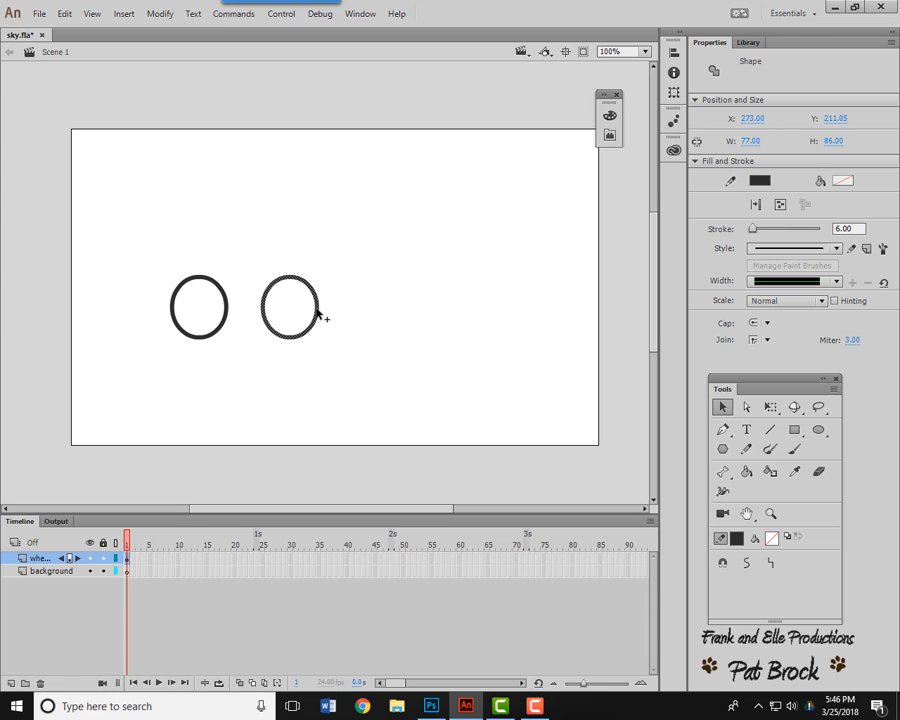
pyautogui.click(350, 313)
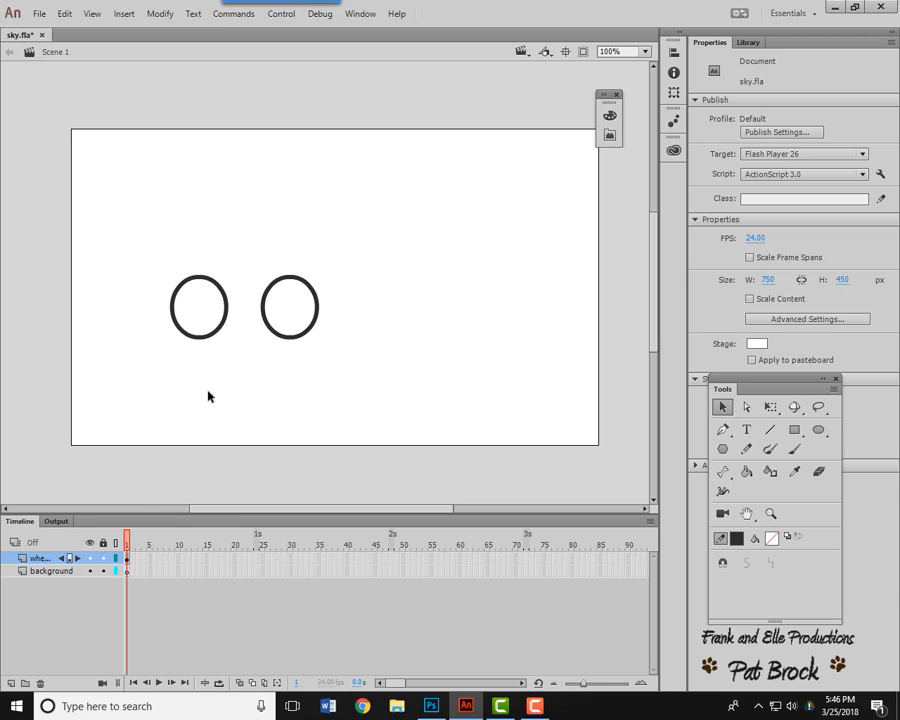
# Step: Cut the duplicated right-hand oval out of the wheel 1 layer
pyautogui.moveTo(249, 273)
pyautogui.mouseDown()
pyautogui.moveTo(317, 358)
pyautogui.moveTo(335, 359)
pyautogui.mouseUp()
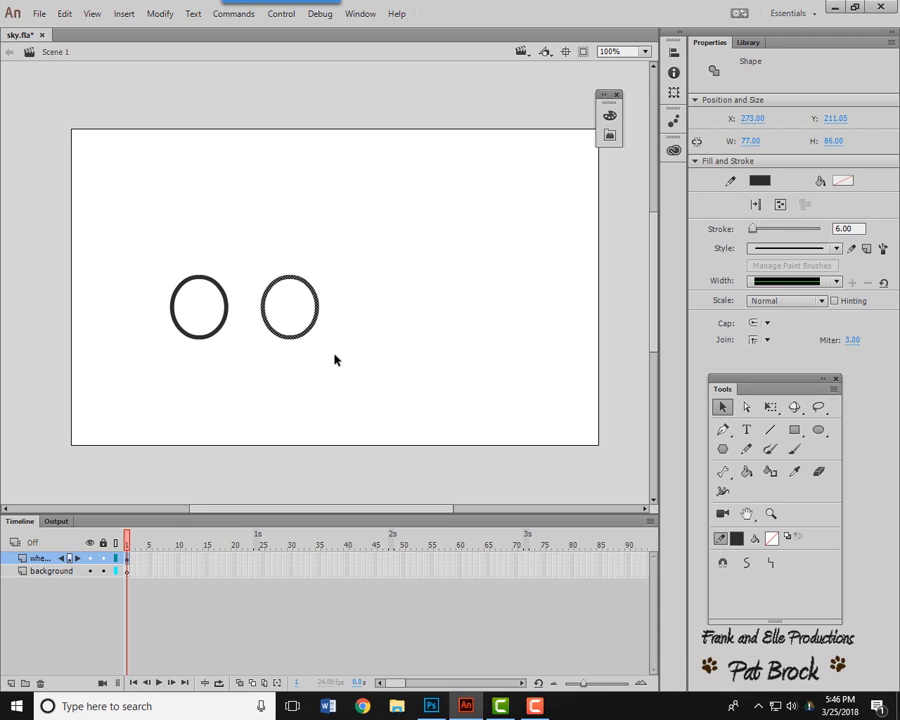
pyautogui.click(62, 13)
pyautogui.click(86, 64)
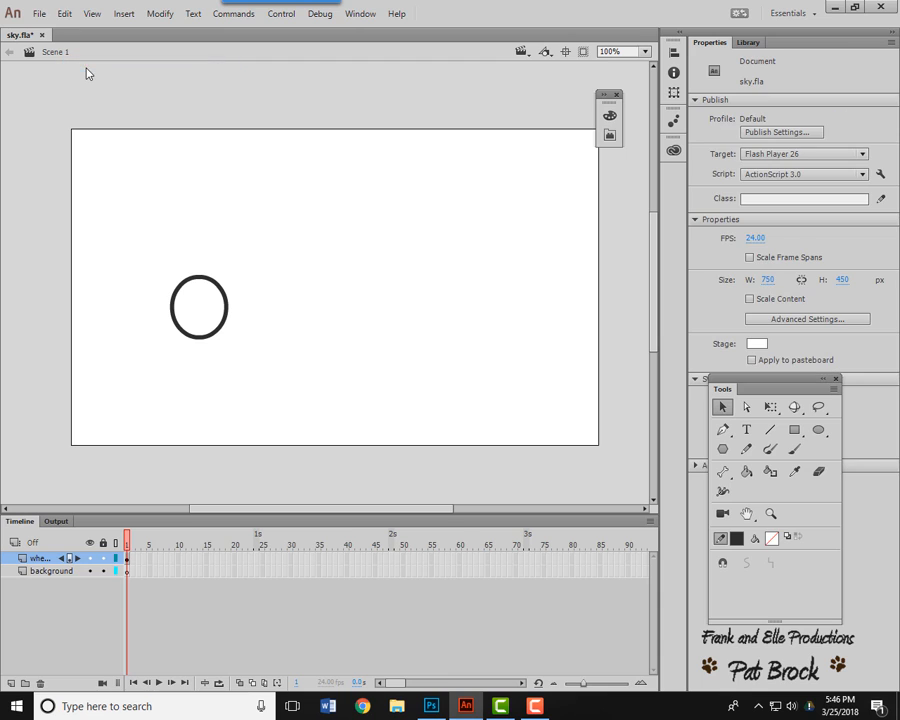
# Step: Add a new layer above wheel 1 and name it for the second wheel
pyautogui.click(12, 684)
pyautogui.click(40, 560)
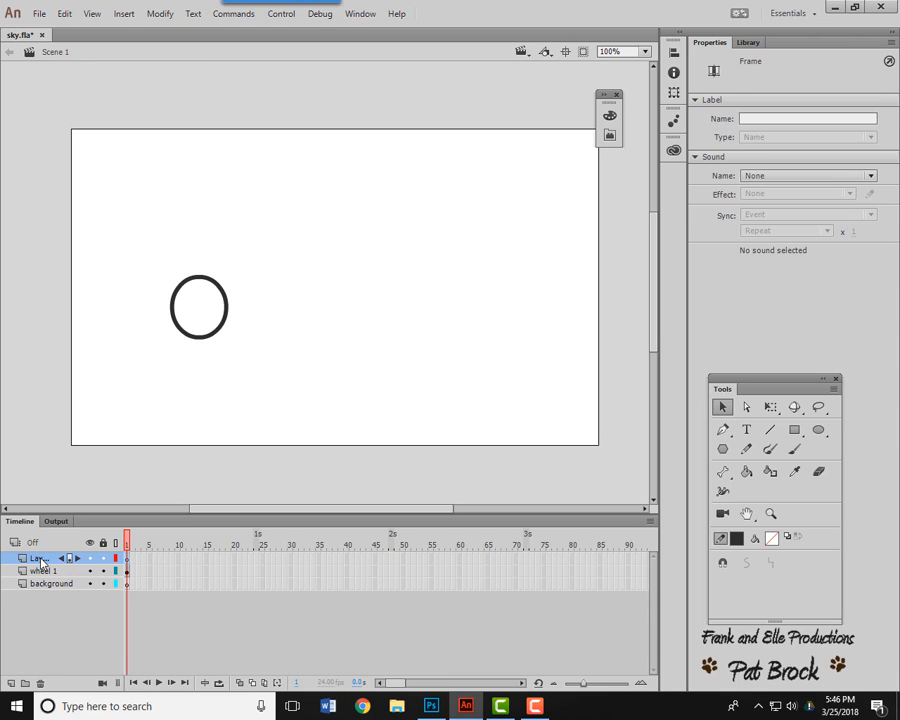
pyautogui.doubleClick(41, 560)
pyautogui.write('wheel')
pyautogui.press('Return')
# Step: Paste the cut oval in place on the second wheel's layer, at its original spot beside the first wheel
pyautogui.click(64, 14)
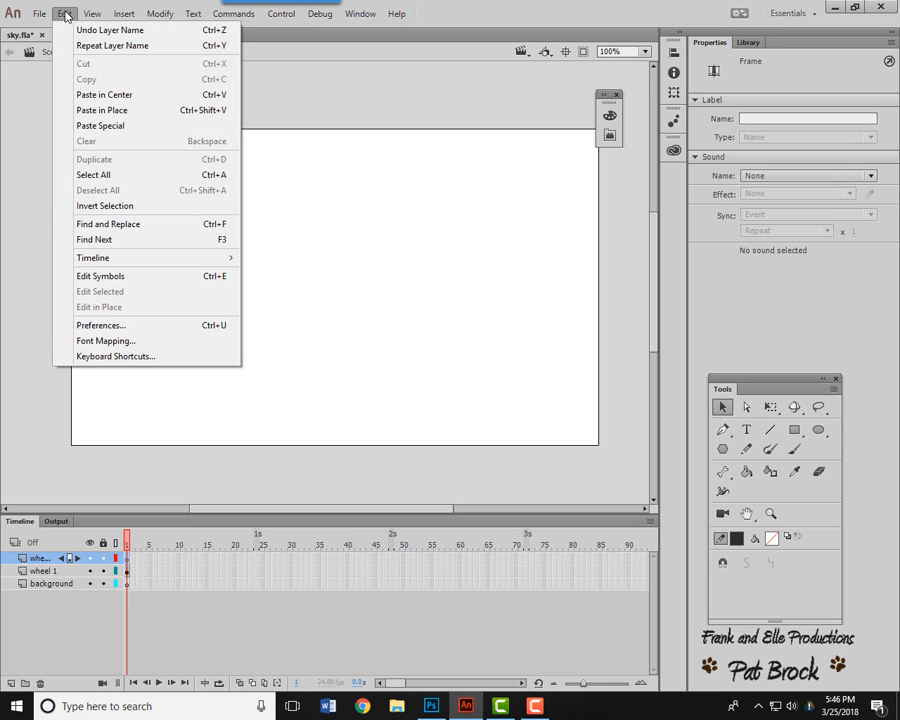
pyautogui.click(112, 110)
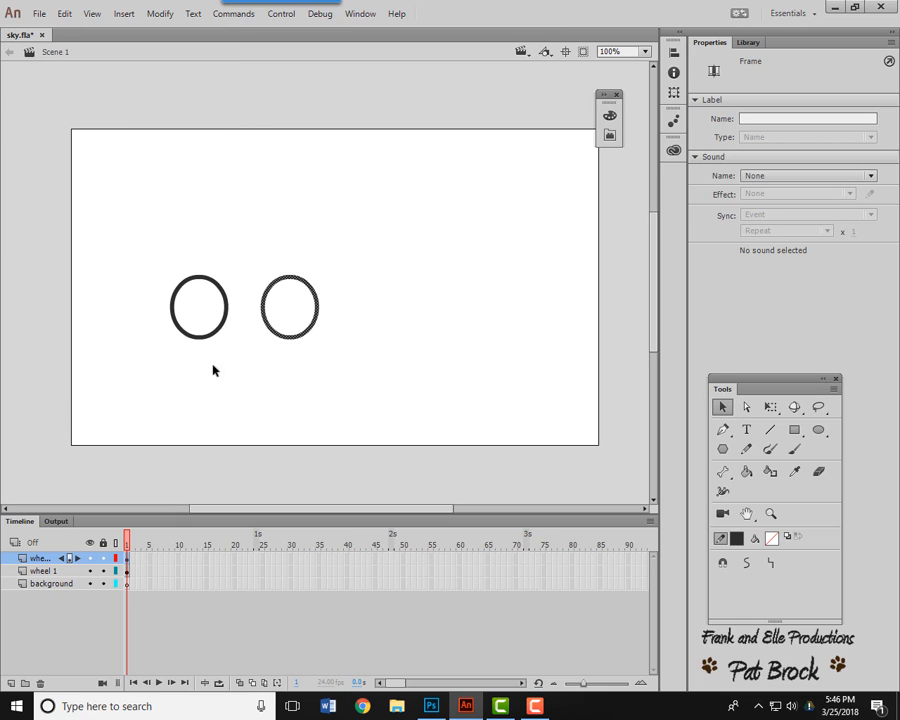
pyautogui.click(277, 378)
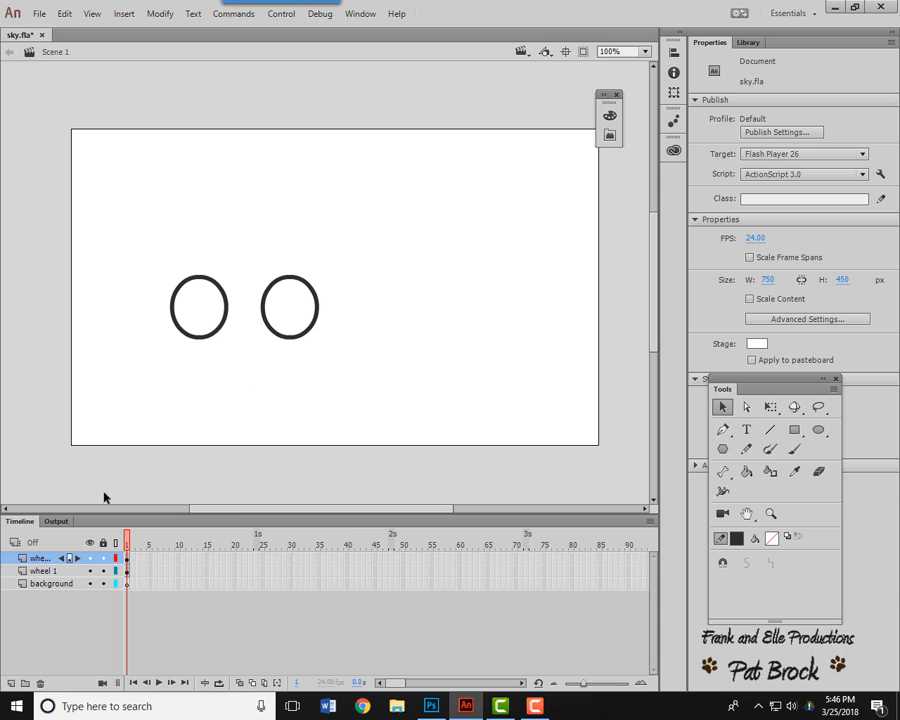
# Step: Add a new layer above wheel 2 and lock the wheel 2 and wheel 1 layers
pyautogui.click(11, 684)
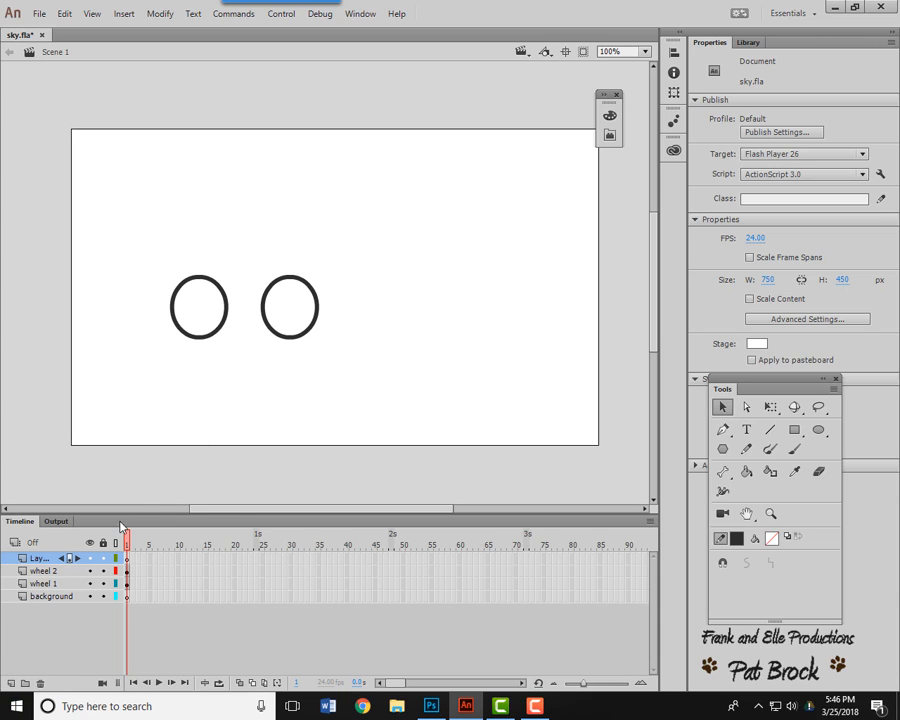
pyautogui.click(103, 571)
pyautogui.click(103, 584)
# Step: Draw an unfilled rectangle about 108 by 75 px on the new layer, spanning the space between the two wheels
pyautogui.moveTo(205, 255); pyautogui.dragTo(258, 318)
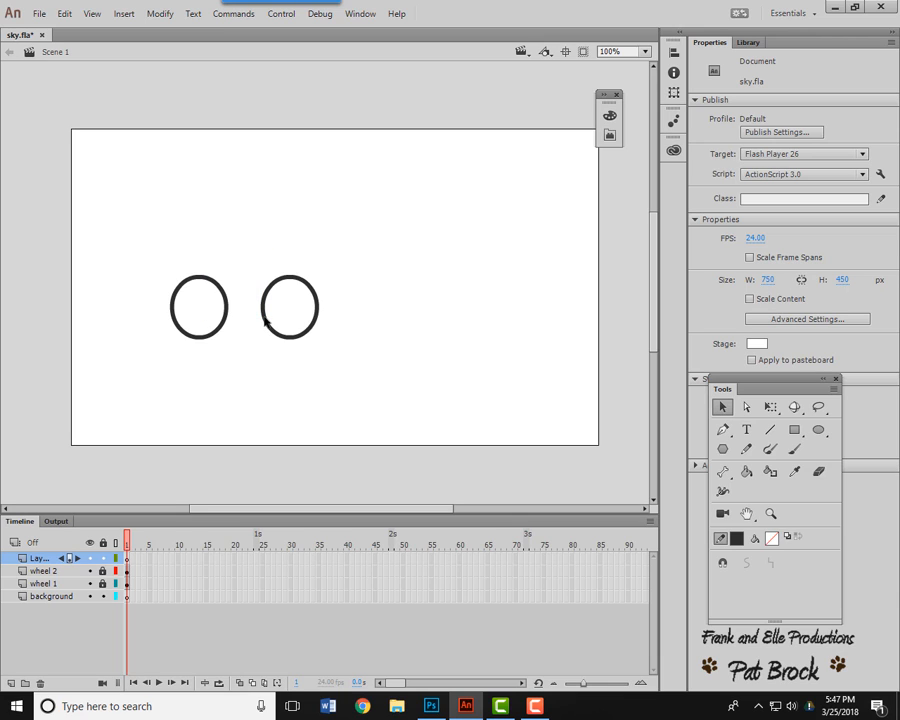
pyautogui.click(794, 430)
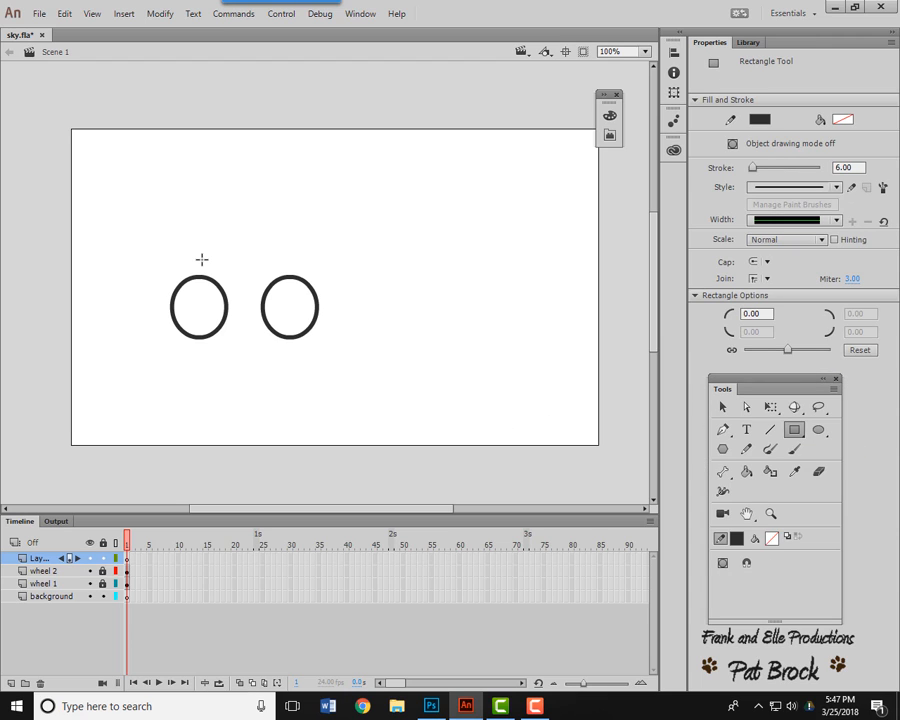
pyautogui.moveTo(201, 259); pyautogui.dragTo(277, 313)
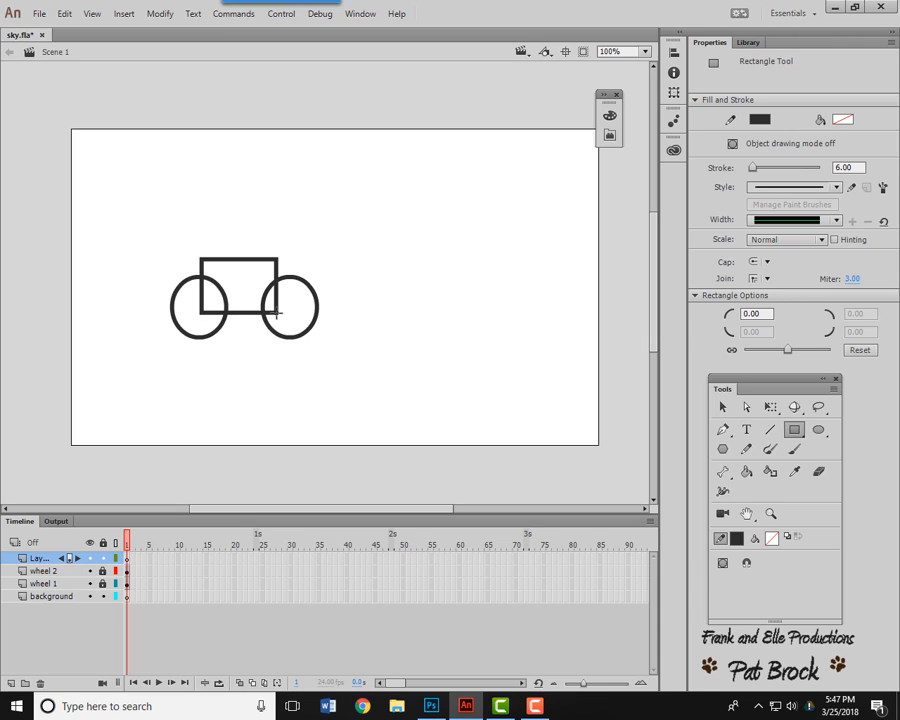
pyautogui.moveTo(277, 313); pyautogui.dragTo(278, 313)
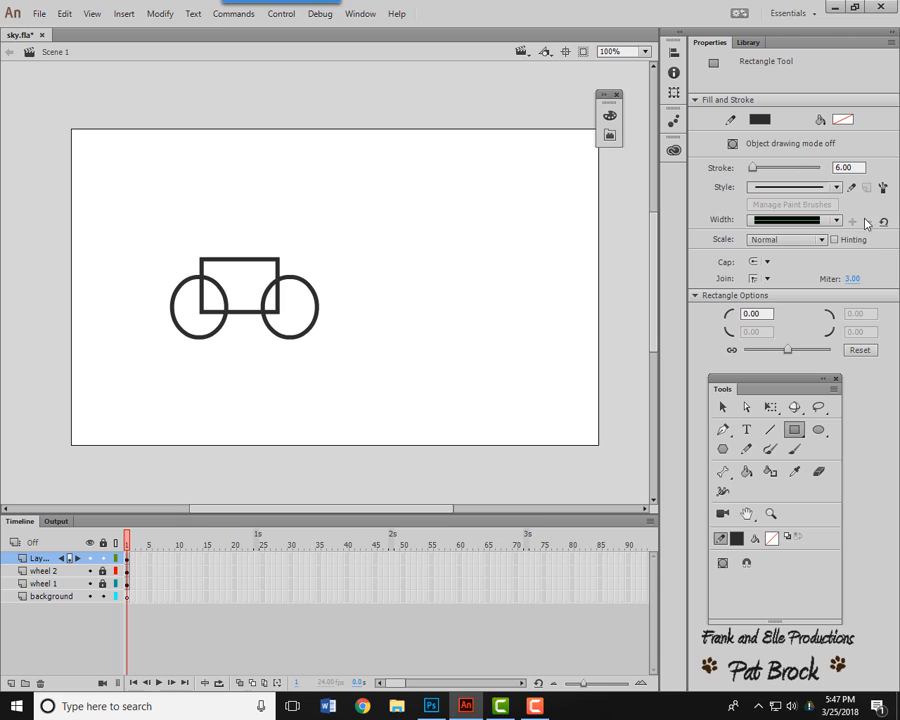
# Step: Try selecting the rectangle's upper edge alone and its entire outline, and deselect it
pyautogui.click(770, 409)
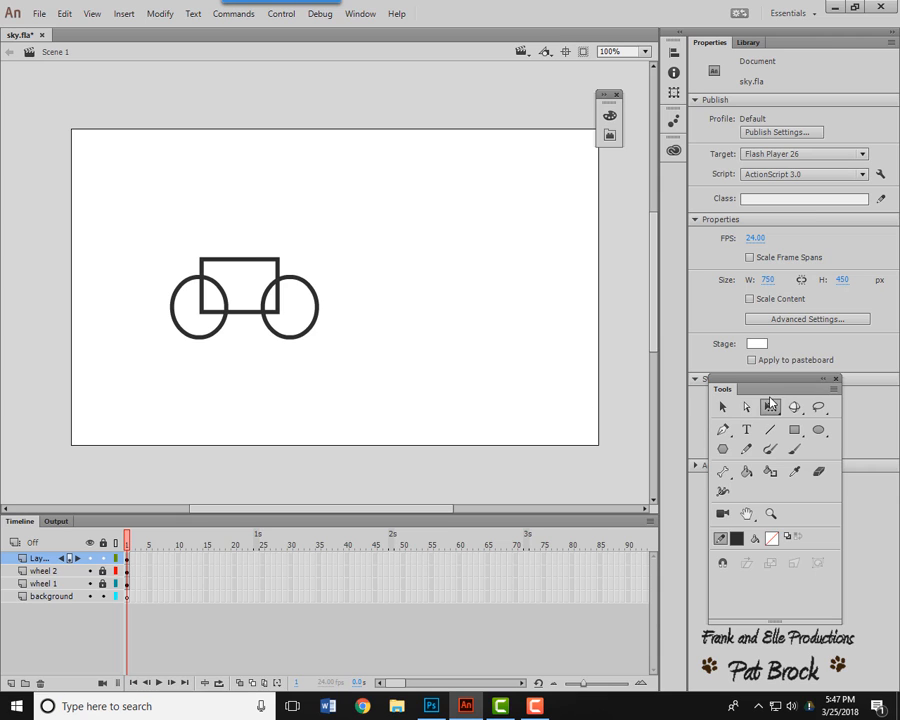
pyautogui.click(252, 261)
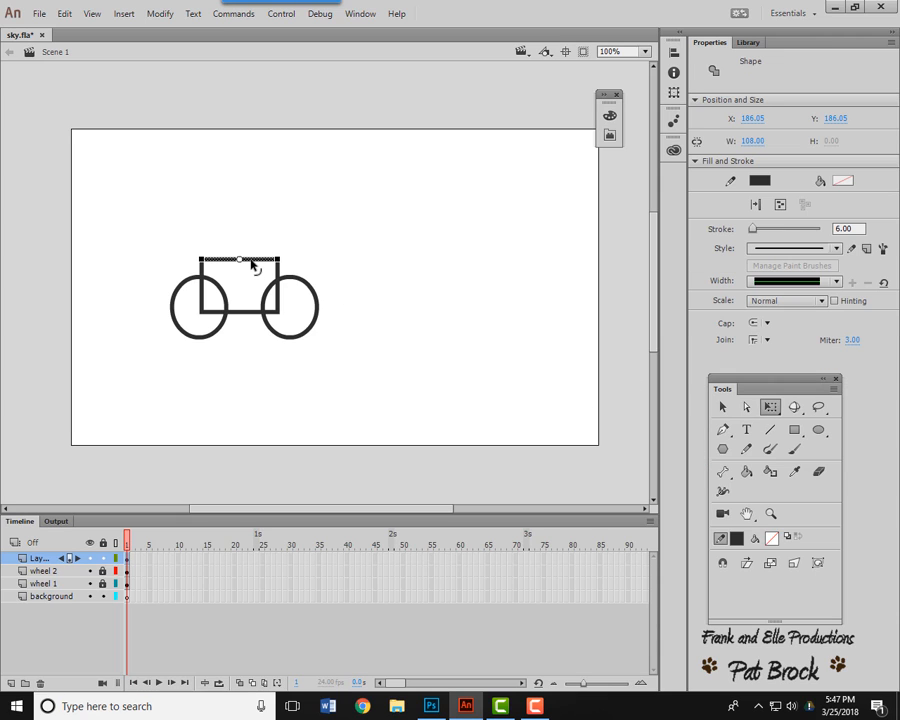
pyautogui.click(721, 407)
pyautogui.click(409, 366)
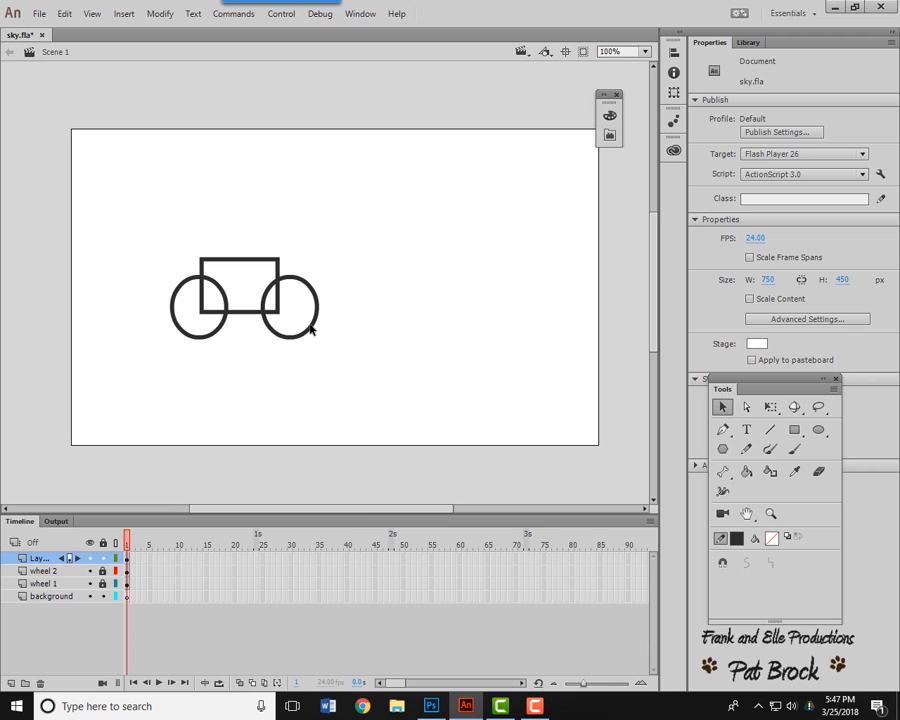
pyautogui.click(243, 262)
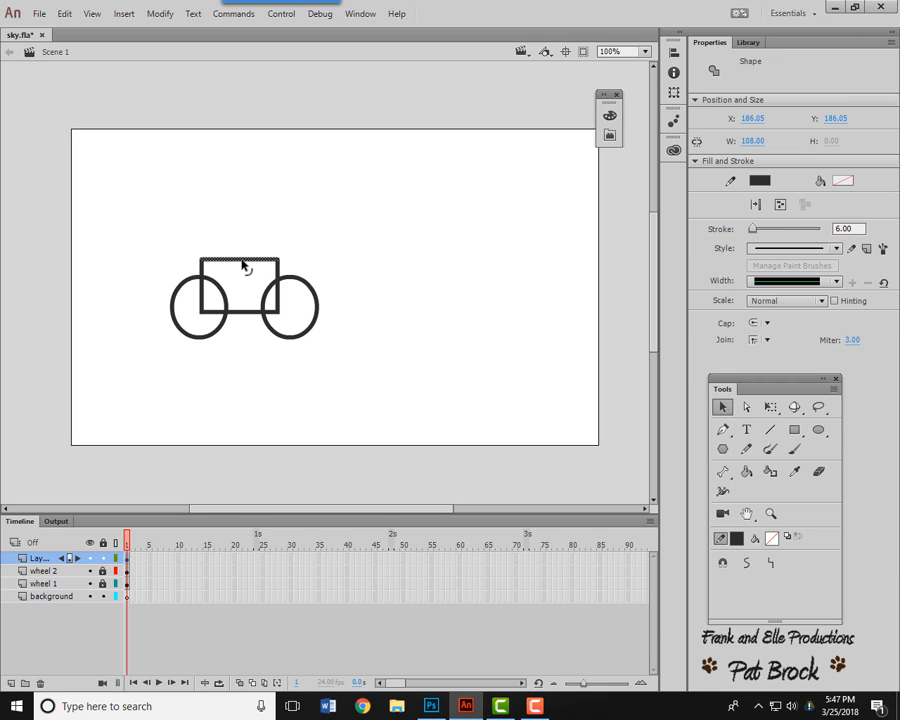
pyautogui.doubleClick(243, 263)
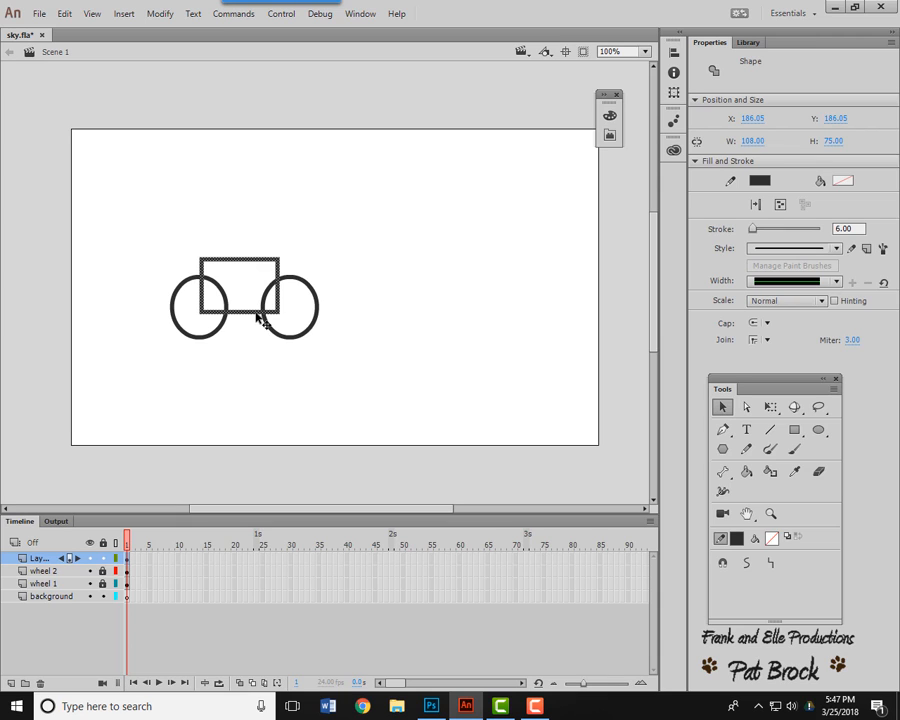
pyautogui.click(242, 348)
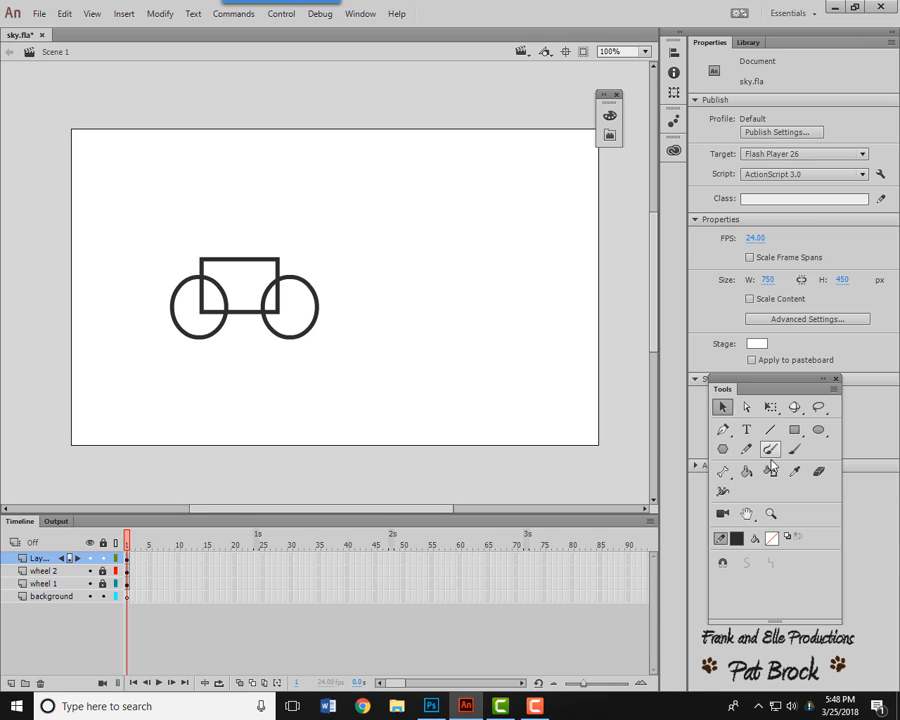
# Step: Skew the whole rectangle with Free Transform into a right-leaning parallelogram about 136 px wide
pyautogui.click(770, 406)
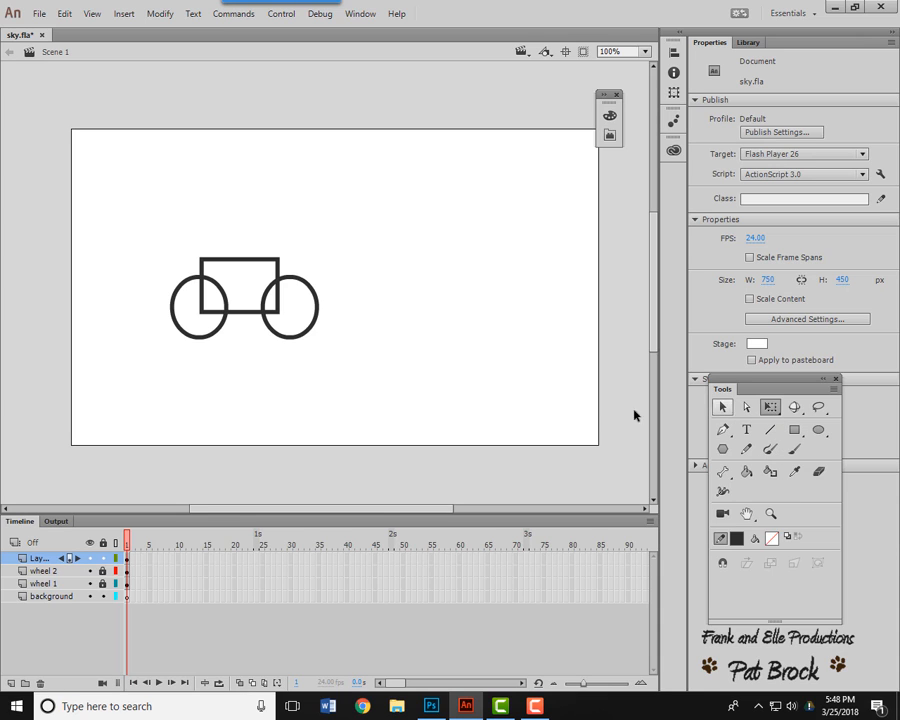
pyautogui.click(247, 316)
pyautogui.click(256, 254)
pyautogui.moveTo(184, 234)
pyautogui.mouseDown()
pyautogui.moveTo(228, 333)
pyautogui.moveTo(302, 336)
pyautogui.mouseUp()
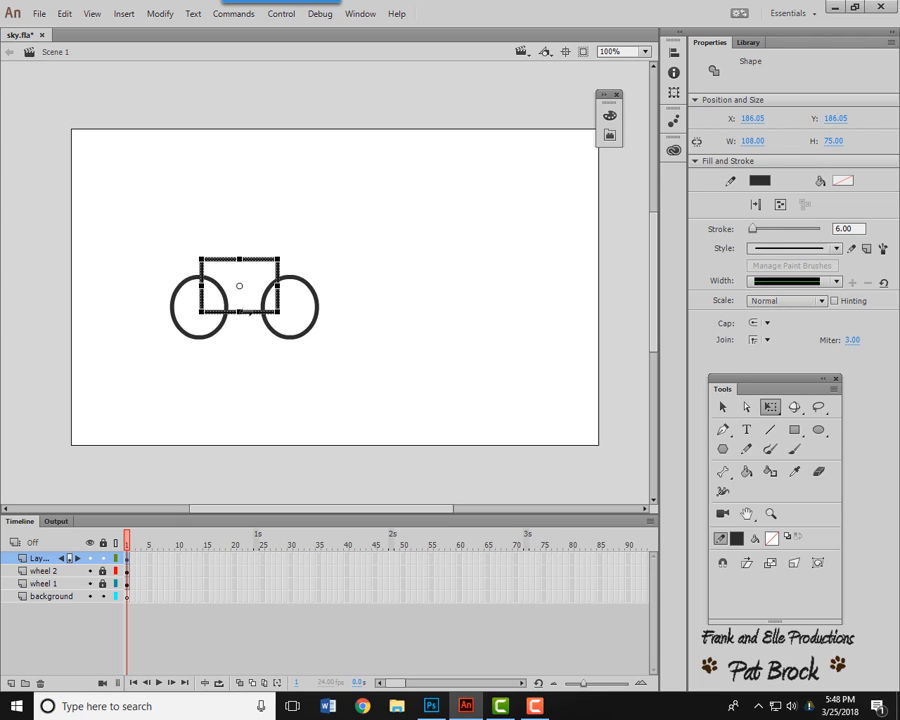
pyautogui.moveTo(239, 259); pyautogui.dragTo(250, 256)
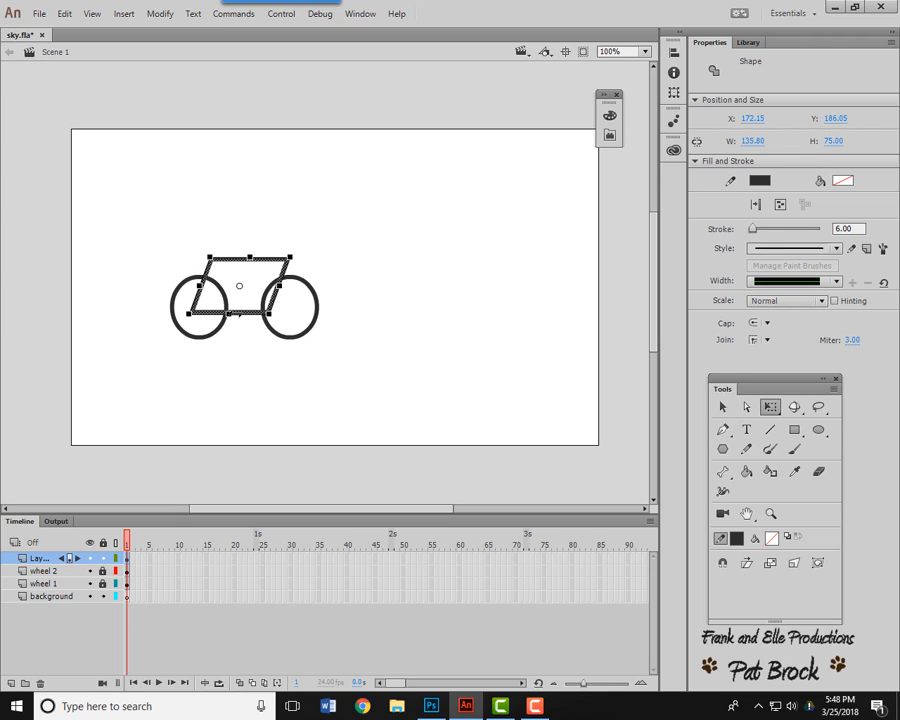
pyautogui.click(313, 381)
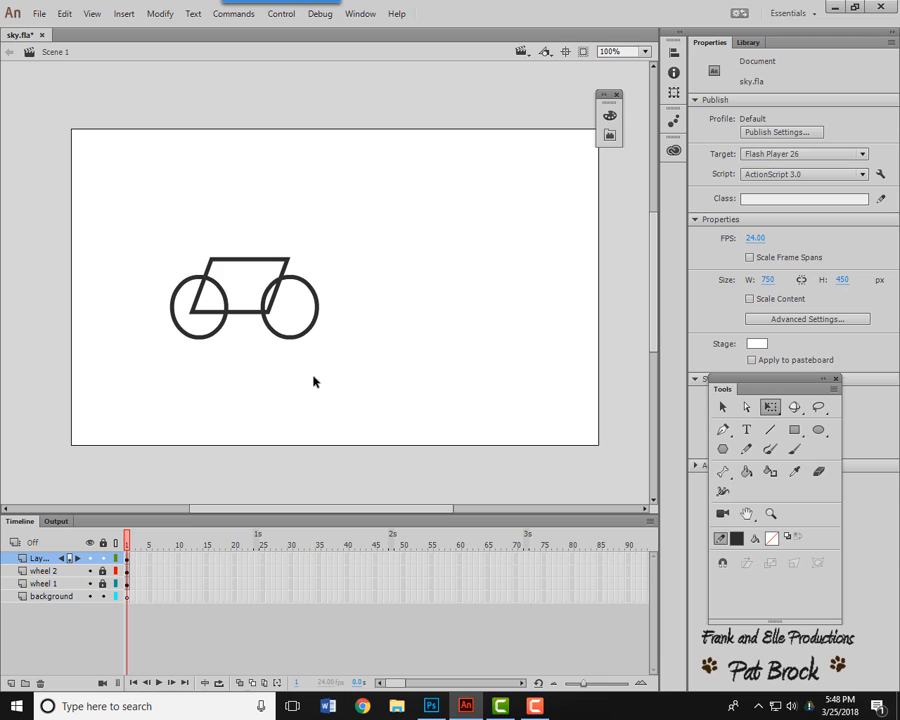
# Step: Undo the skew and the drawing of the rectangle, leaving only the two wheels on the stage
pyautogui.hotkey('ctrl', 'a')
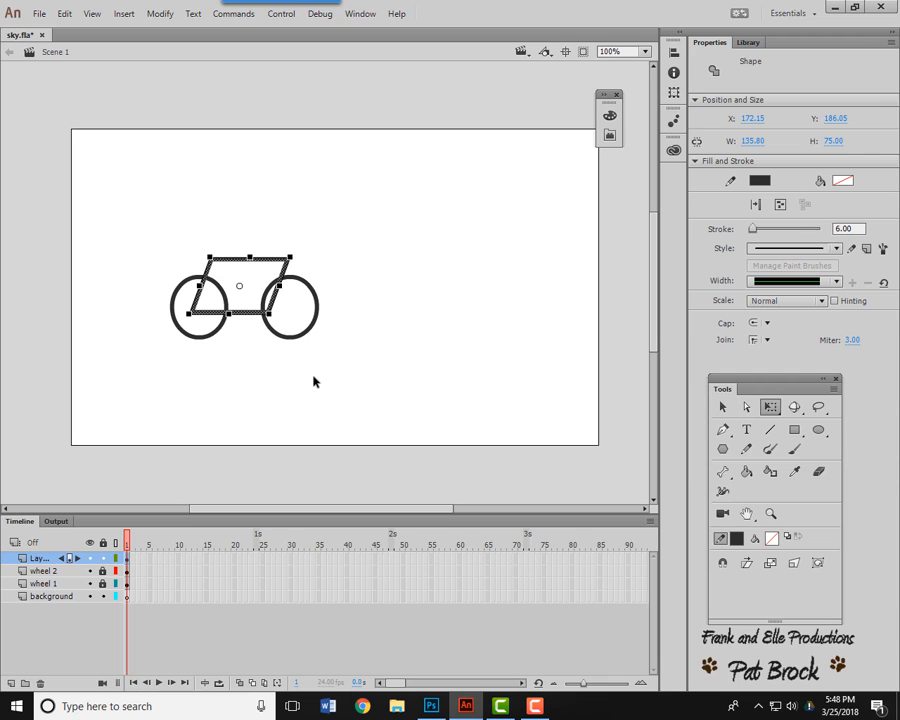
pyautogui.hotkey('ctrl', 'z')
pyautogui.click(313, 381)
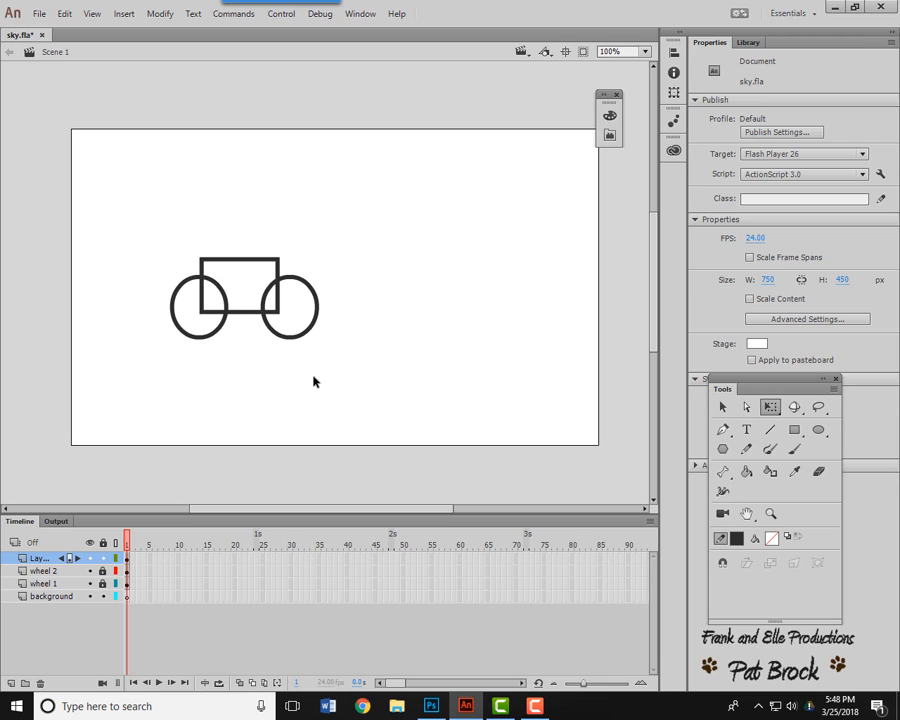
pyautogui.hotkey('ctrl', 'a')
pyautogui.click(313, 381)
pyautogui.hotkey('ctrl', 'z')
pyautogui.hotkey('ctrl', 'z')
pyautogui.hotkey('ctrl', 'z')
pyautogui.hotkey('ctrl', 'z')
pyautogui.hotkey('ctrl', 'z')
pyautogui.hotkey('ctrl', 'z')
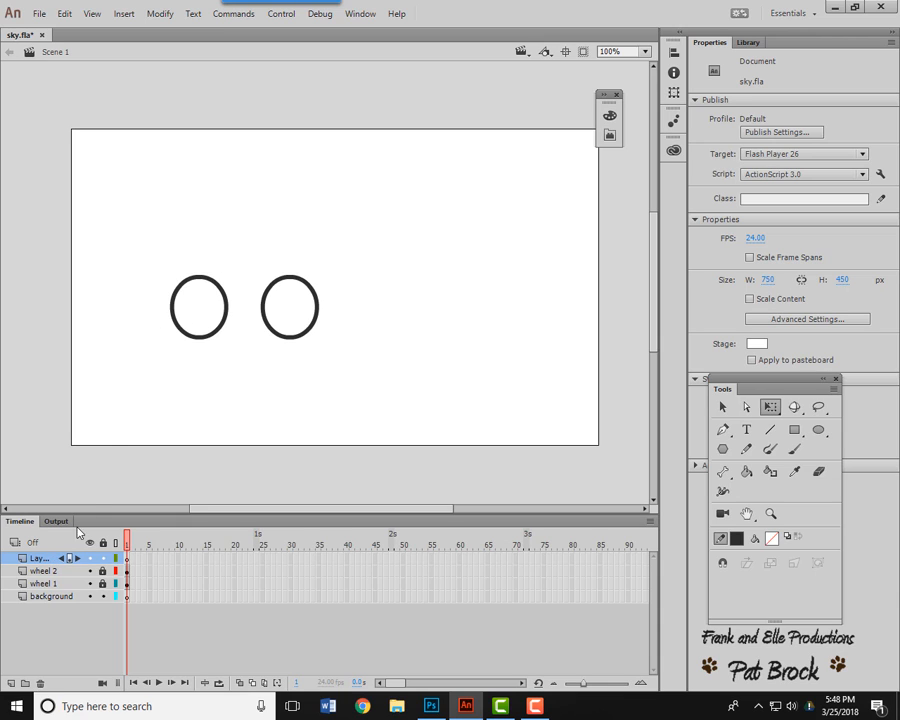
# Step: Rename the empty top layer as rectangle and draw an unfilled rectangle about 109 by 86 px on it, spanning between the wheels
pyautogui.doubleClick(38, 559)
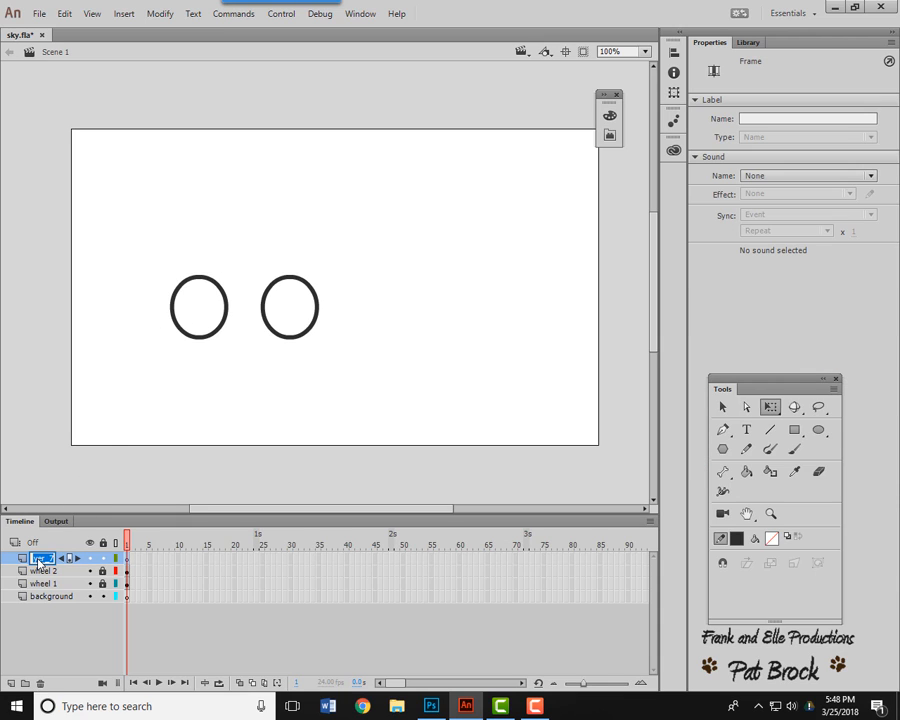
pyautogui.write('rectangle')
pyautogui.press('Return')
pyautogui.click(794, 429)
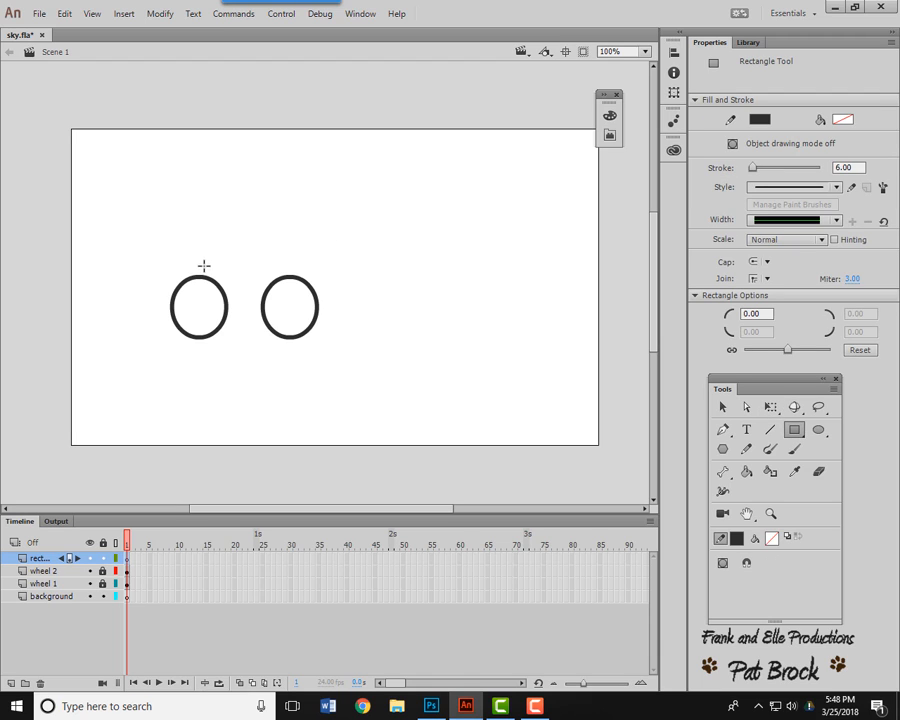
pyautogui.moveTo(202, 256)
pyautogui.mouseDown()
pyautogui.moveTo(203, 300)
pyautogui.moveTo(281, 318)
pyautogui.mouseUp()
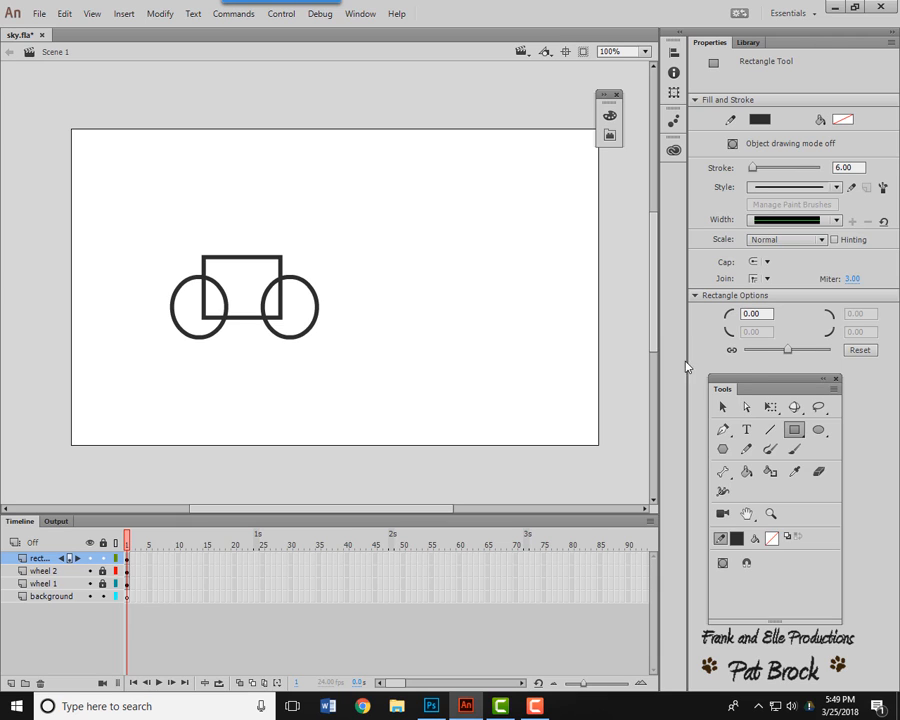
# Step: Skew the whole rectangle with Free Transform into a right-leaning bicycle frame about 145 px wide
pyautogui.click(775, 409)
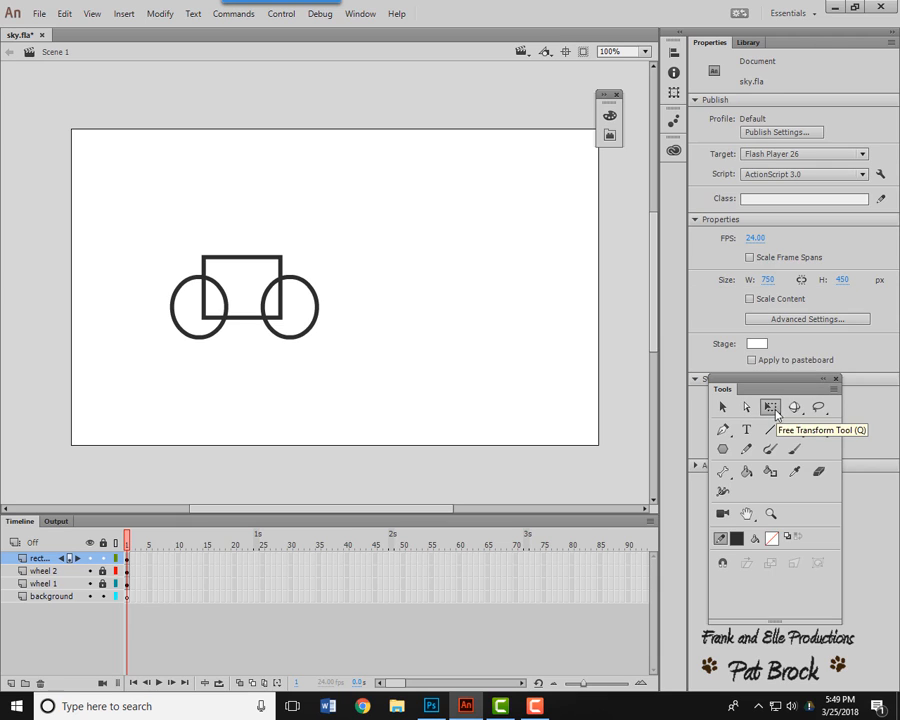
pyautogui.click(126, 561)
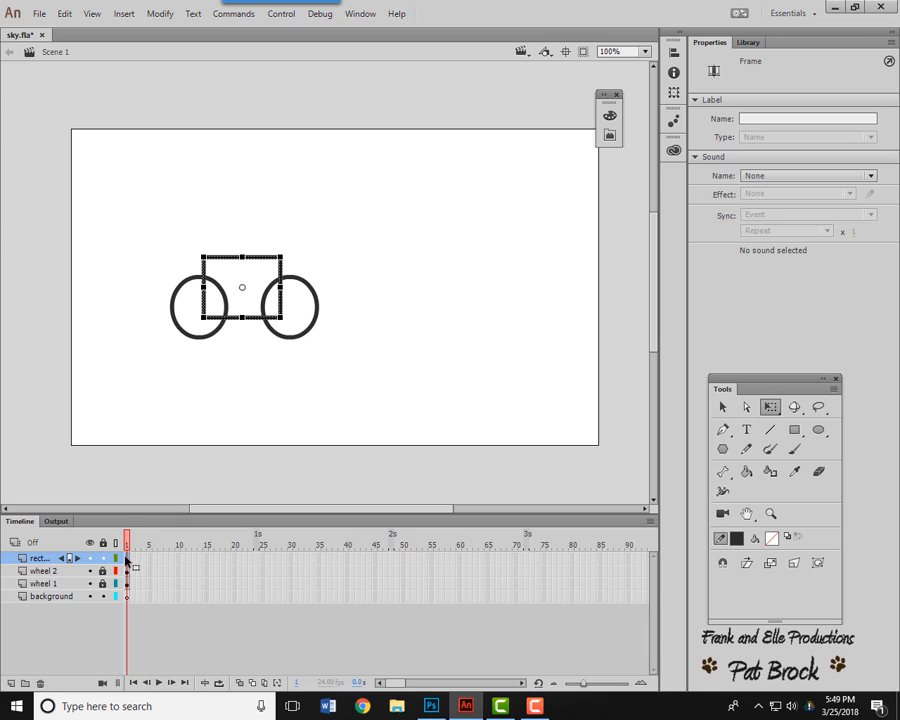
pyautogui.moveTo(126, 561); pyautogui.dragTo(127, 566)
pyautogui.hotkey('ctrl', '=')
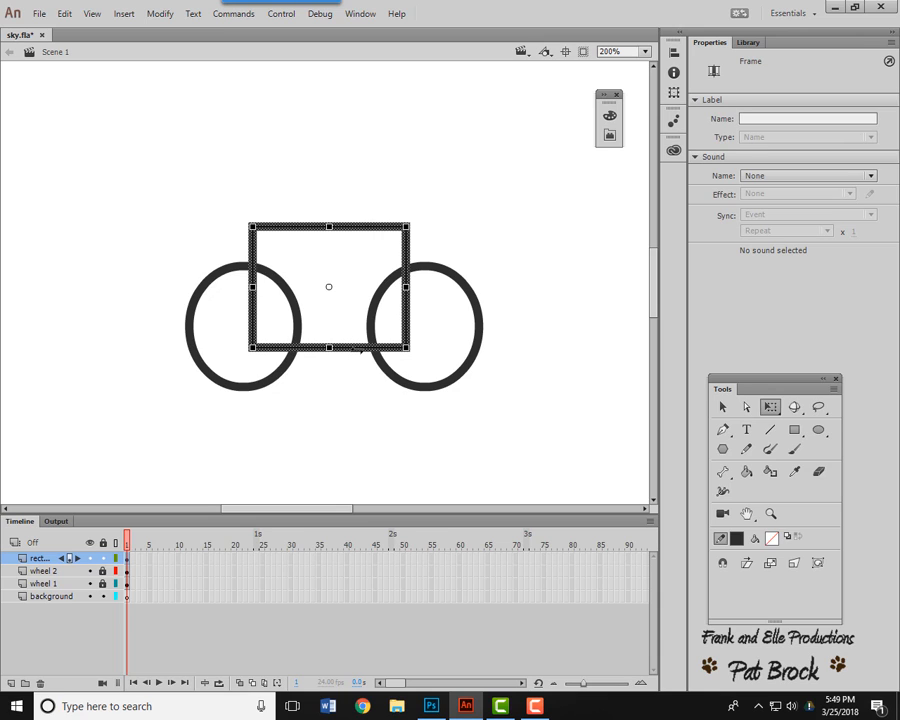
pyautogui.click(356, 347)
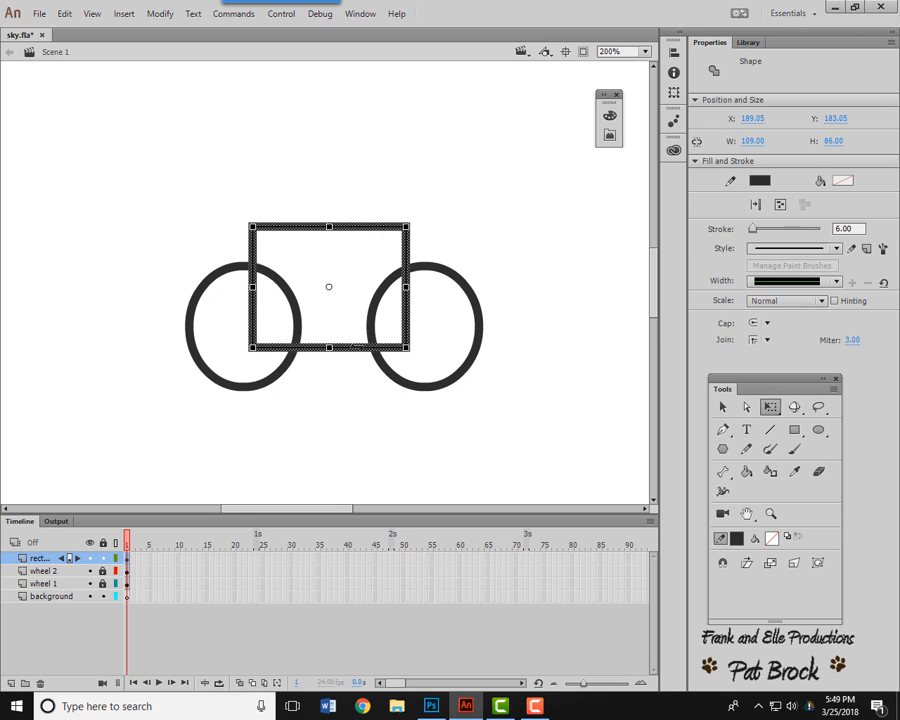
pyautogui.moveTo(356, 347); pyautogui.dragTo(330, 355)
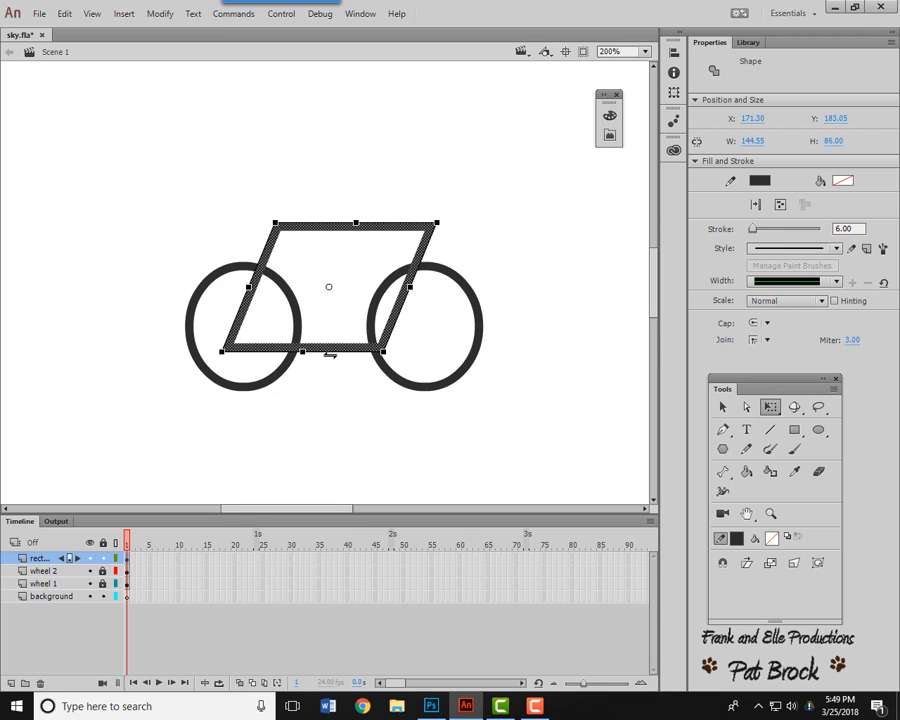
pyautogui.click(341, 416)
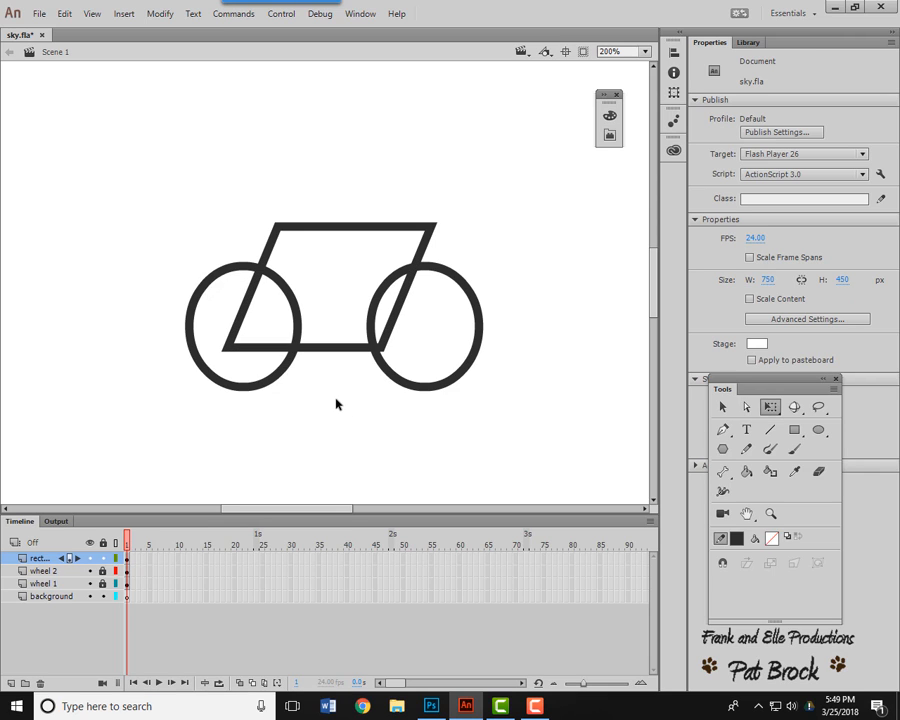
pyautogui.hotkey('ctrl', '1')
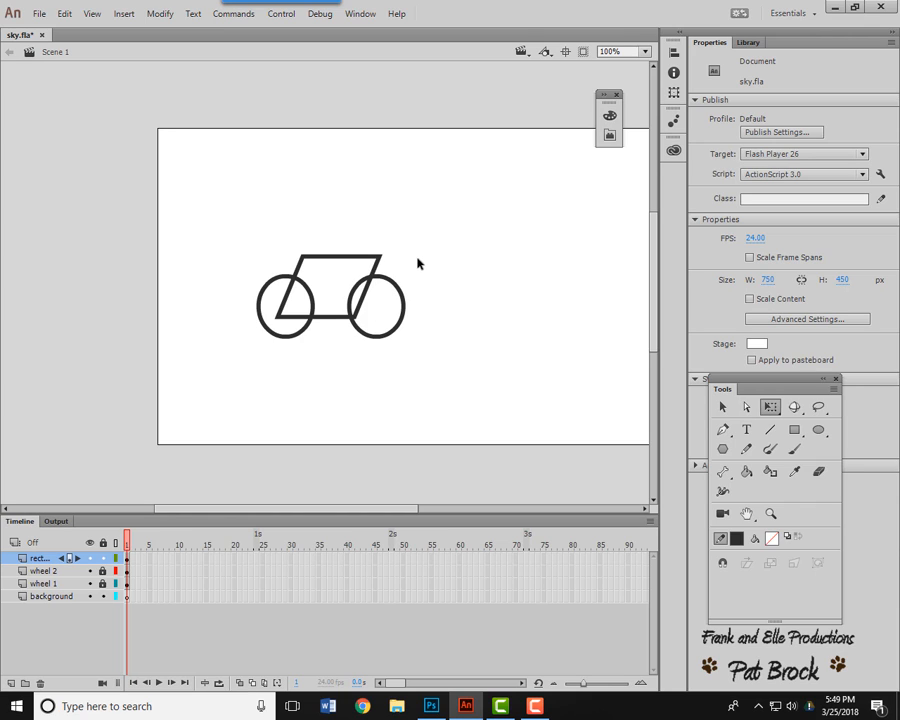
# Step: Scale the slanted frame down with Free Transform to about 135 by 80 px
pyautogui.click(722, 408)
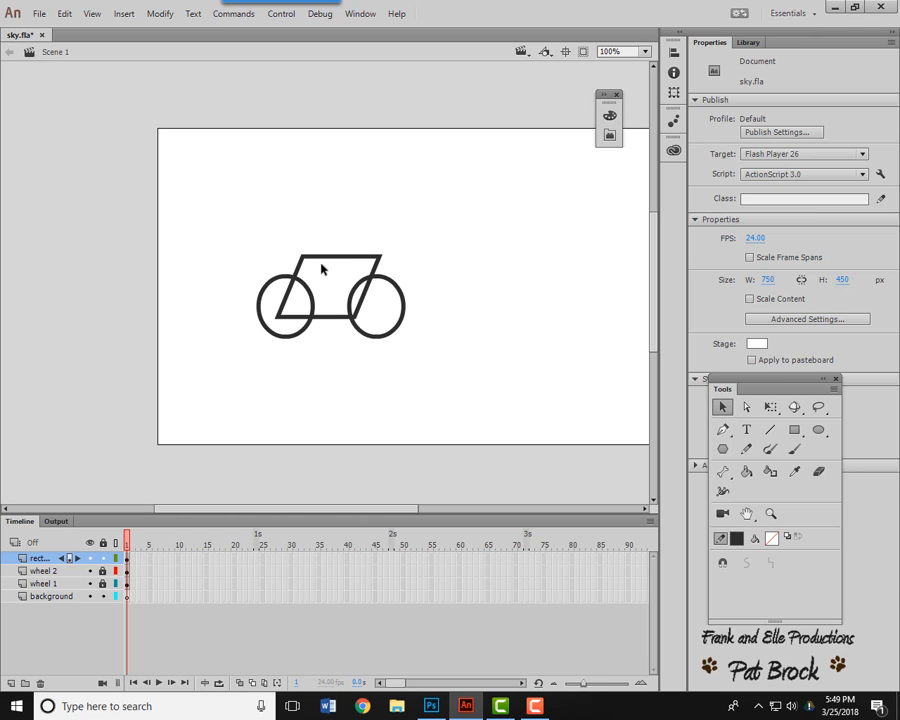
pyautogui.click(127, 558)
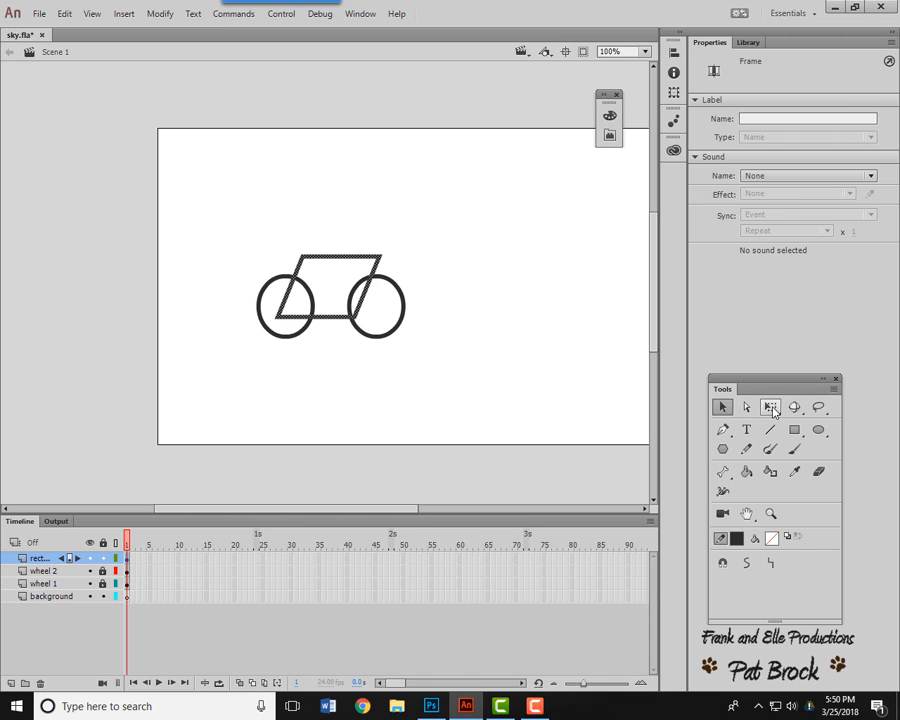
pyautogui.click(772, 408)
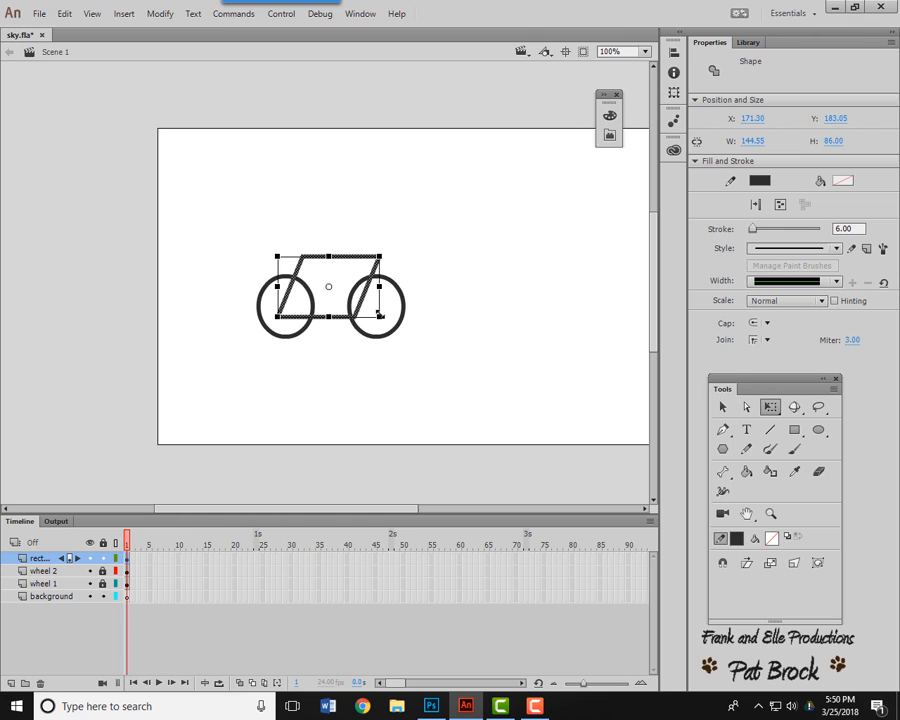
pyautogui.moveTo(379, 315); pyautogui.dragTo(378, 309)
pyautogui.moveTo(379, 309); pyautogui.dragTo(380, 314)
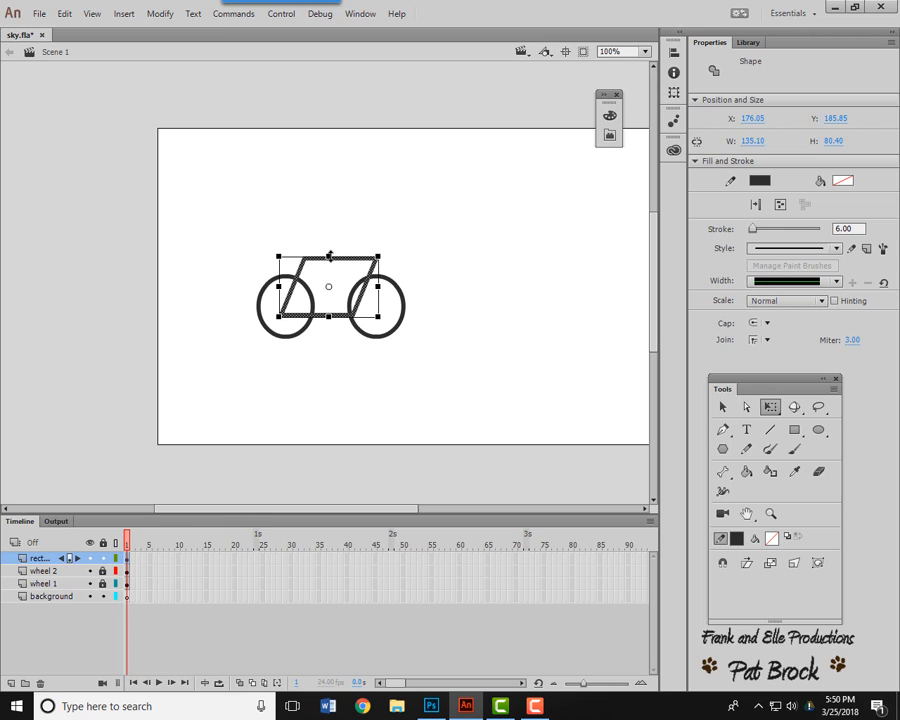
# Step: Reduce the slanted frame's height to about 65 px and nudge it 5 px to the right
pyautogui.moveTo(330, 256); pyautogui.dragTo(330, 263)
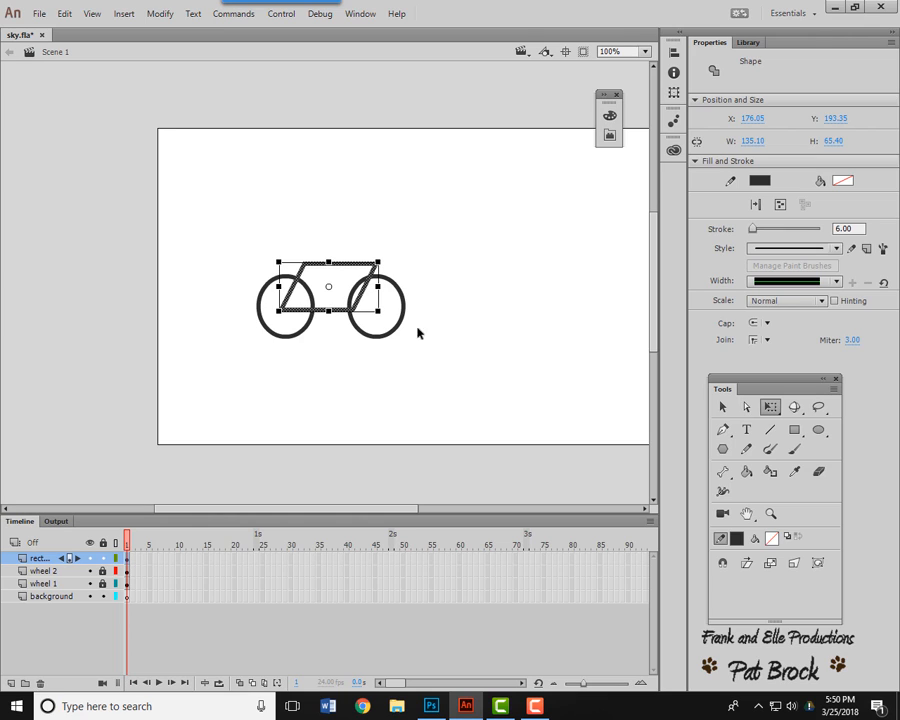
pyautogui.press('Right')
pyautogui.press('Right')
pyautogui.press('Right')
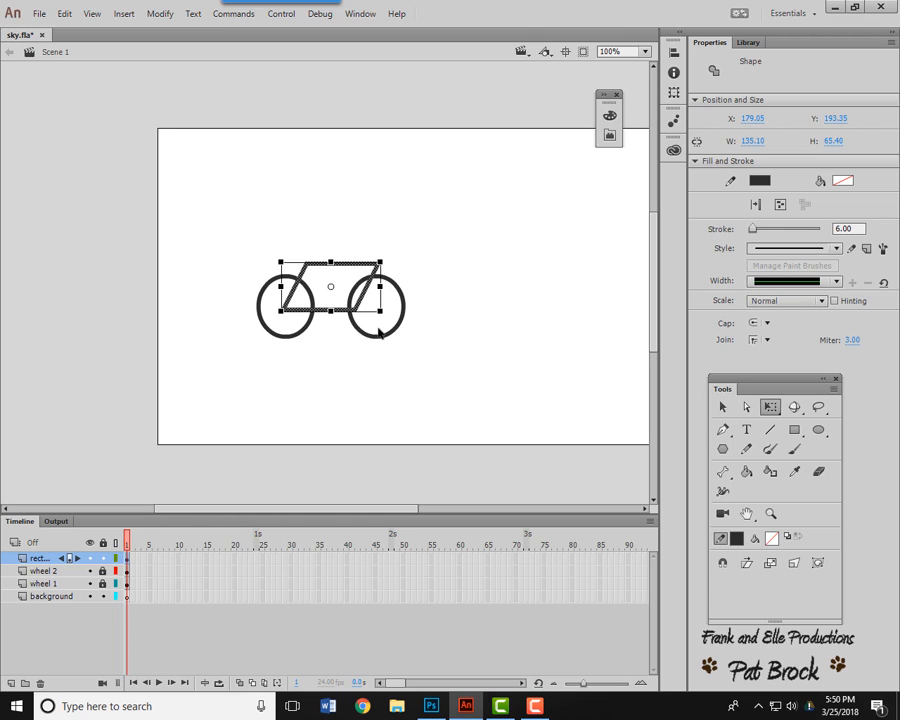
pyautogui.press('Right')
pyautogui.press('Right')
pyautogui.click(507, 342)
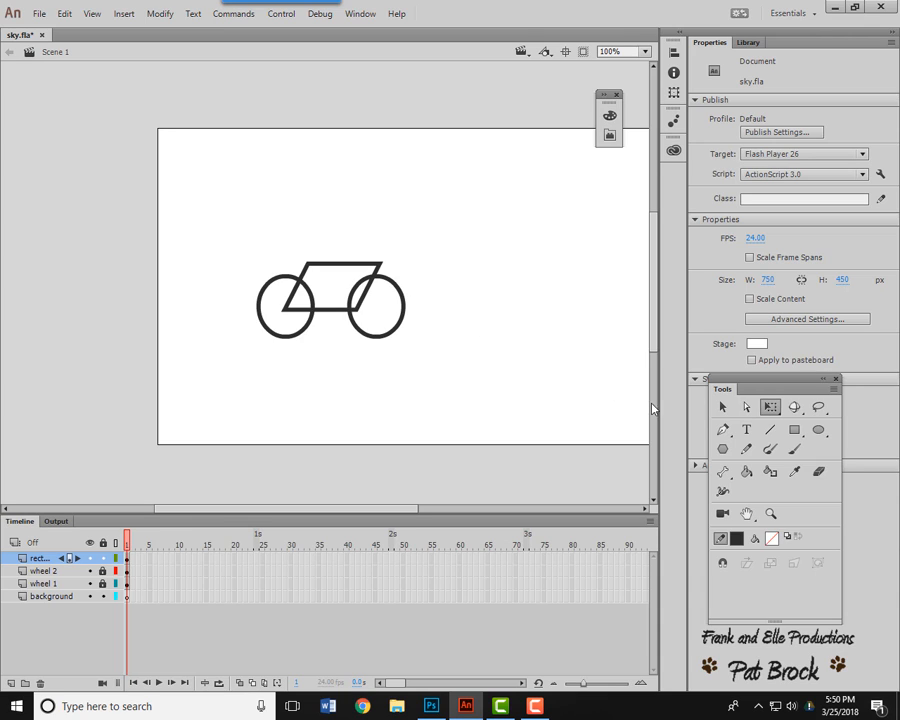
# Step: Set the Line tool to a round cap and a round join, keeping the 6 px stroke
pyautogui.click(771, 430)
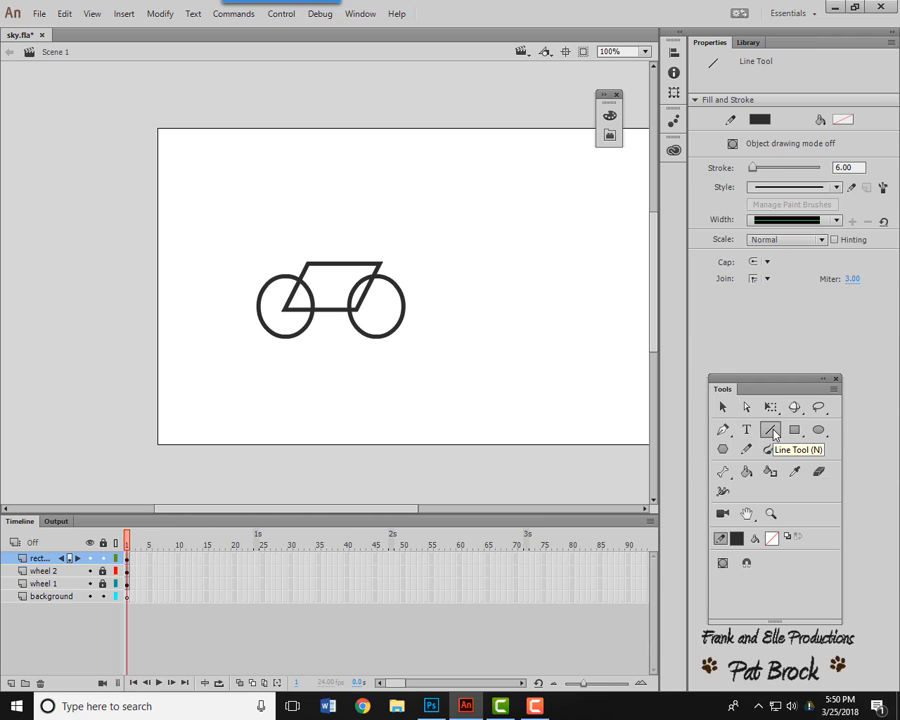
pyautogui.click(767, 263)
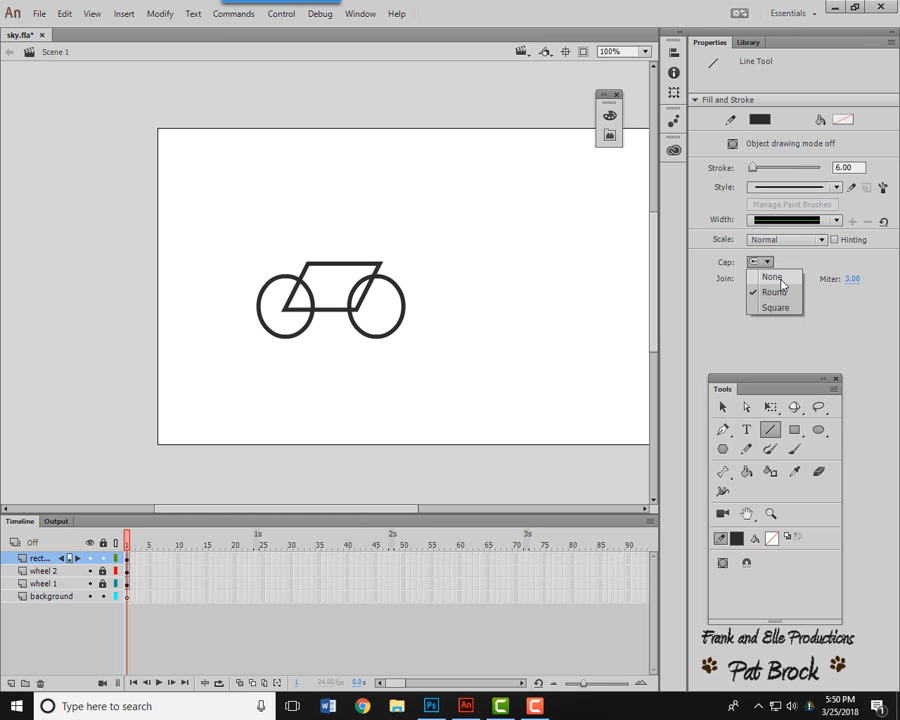
pyautogui.click(785, 291)
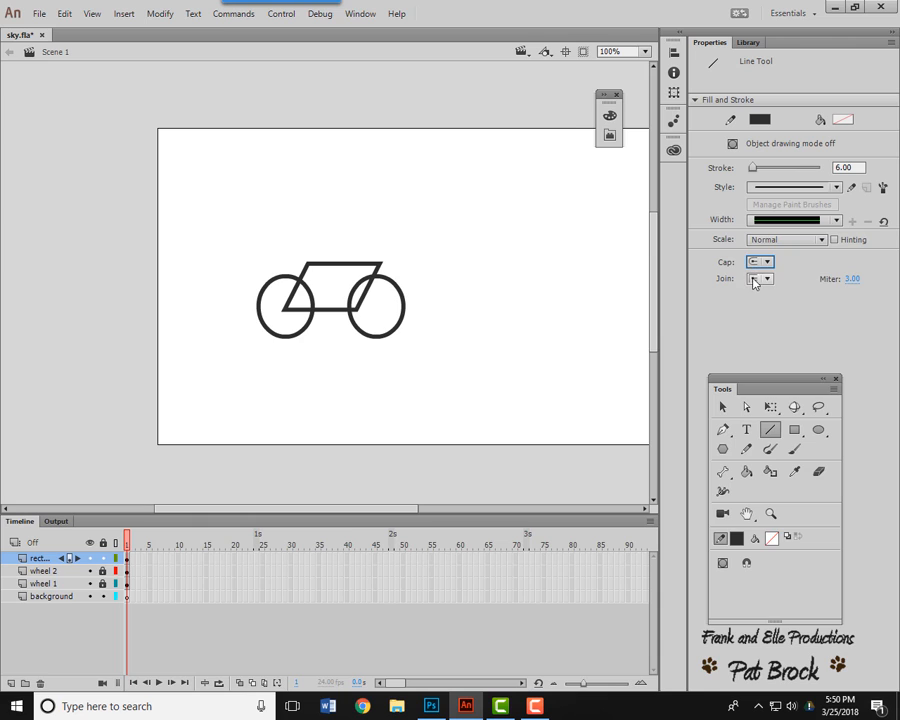
pyautogui.click(765, 279)
pyautogui.click(771, 312)
pyautogui.hotkey('ctrl', '=')
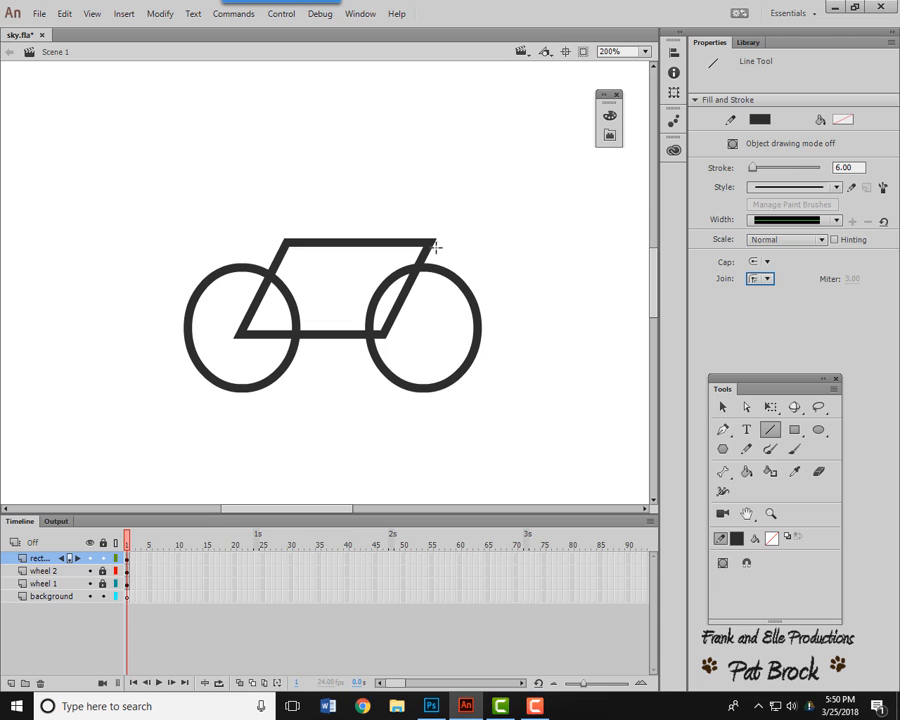
# Step: Unlock the wheel 2 layer and move its wheel right to about X 306.5, clear of the frame
pyautogui.click(47, 583)
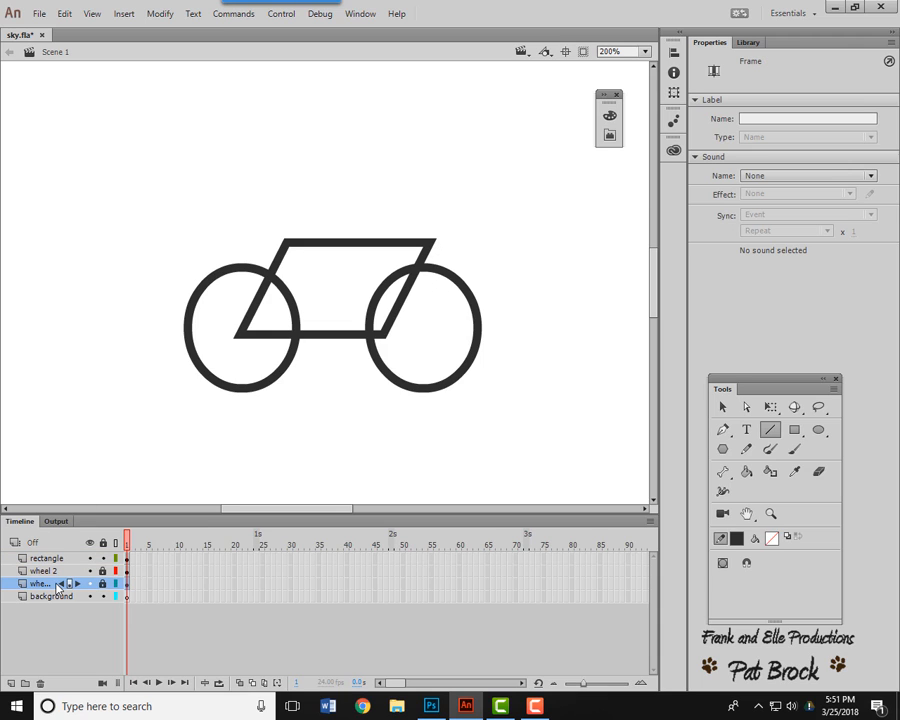
pyautogui.moveTo(62, 583); pyautogui.dragTo(64, 570)
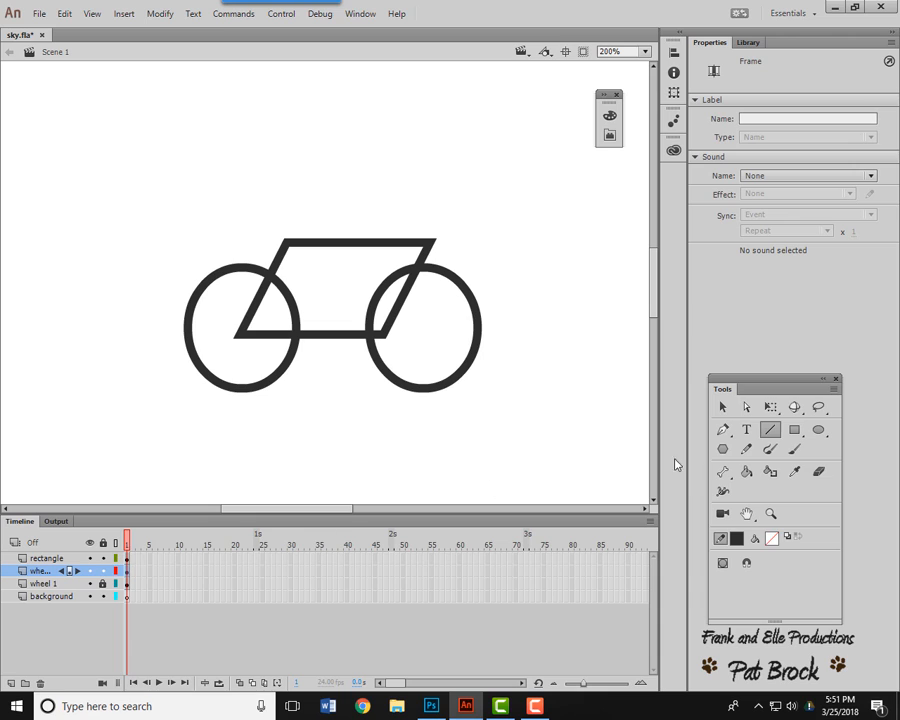
pyautogui.click(723, 408)
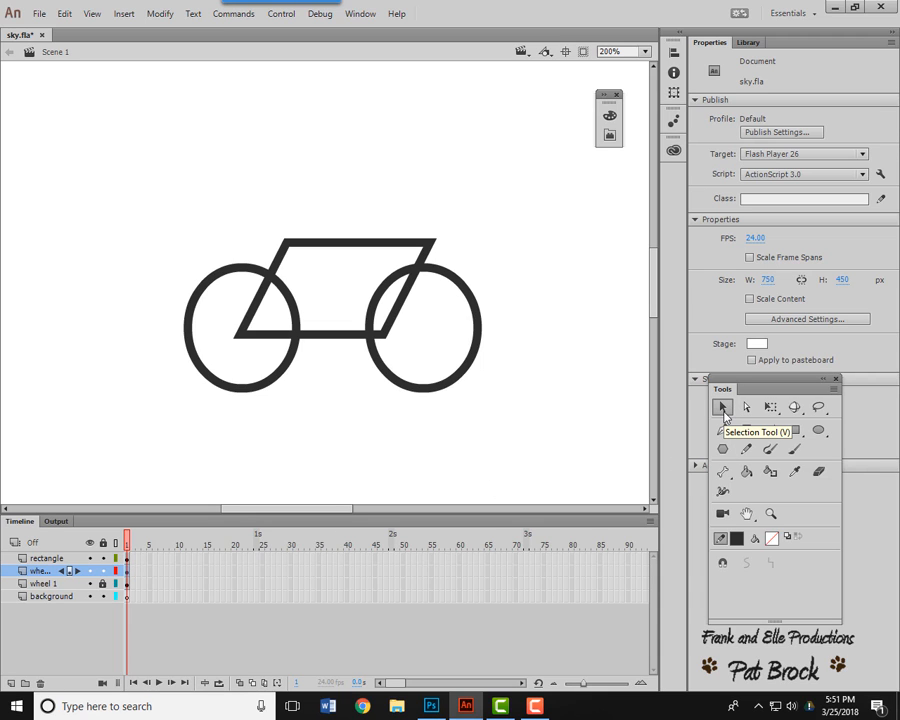
pyautogui.click(452, 278)
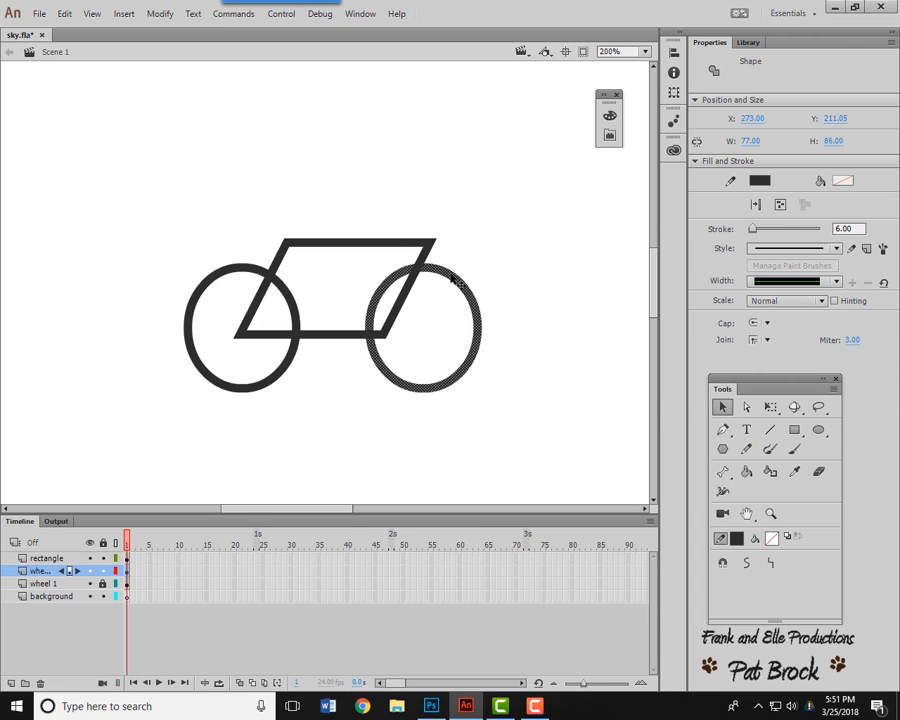
pyautogui.press('Right')
pyautogui.press('Right')
pyautogui.press('Right')
pyautogui.press('Right')
pyautogui.press('Right')
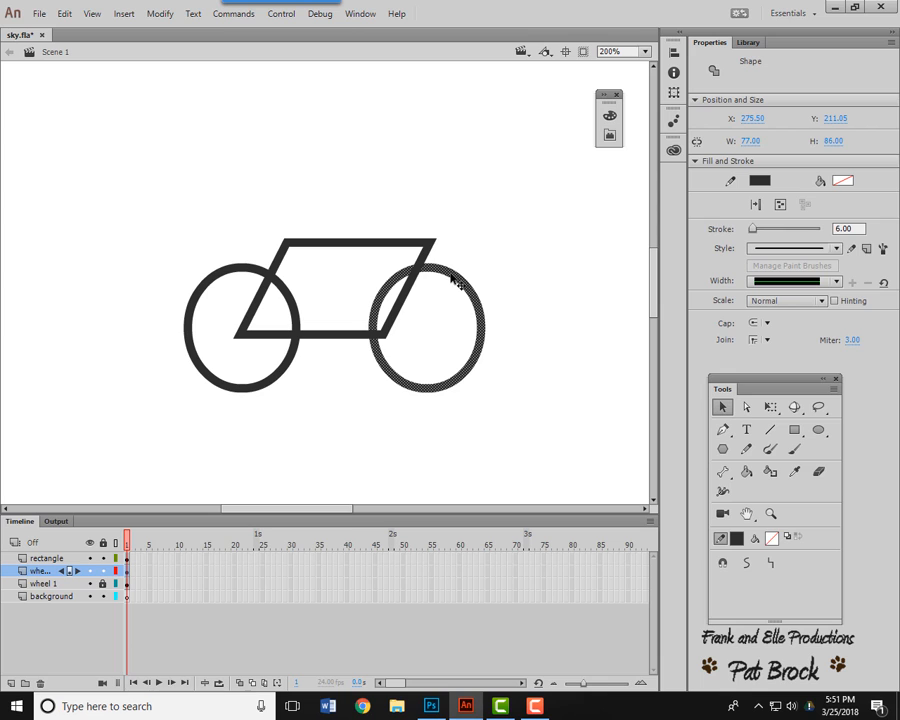
pyautogui.press('Right')
pyautogui.press('Right')
pyautogui.press('Right')
pyautogui.press('Right')
pyautogui.press('Right')
pyautogui.press('Right')
pyautogui.press('Right')
pyautogui.press('Right')
pyautogui.press('Right')
pyautogui.press('Right')
pyautogui.press('Right')
pyautogui.press('Right')
pyautogui.press('Right')
pyautogui.press('Right')
pyautogui.press('Right')
pyautogui.press('Right')
pyautogui.press('Right')
pyautogui.press('Right')
pyautogui.press('Right')
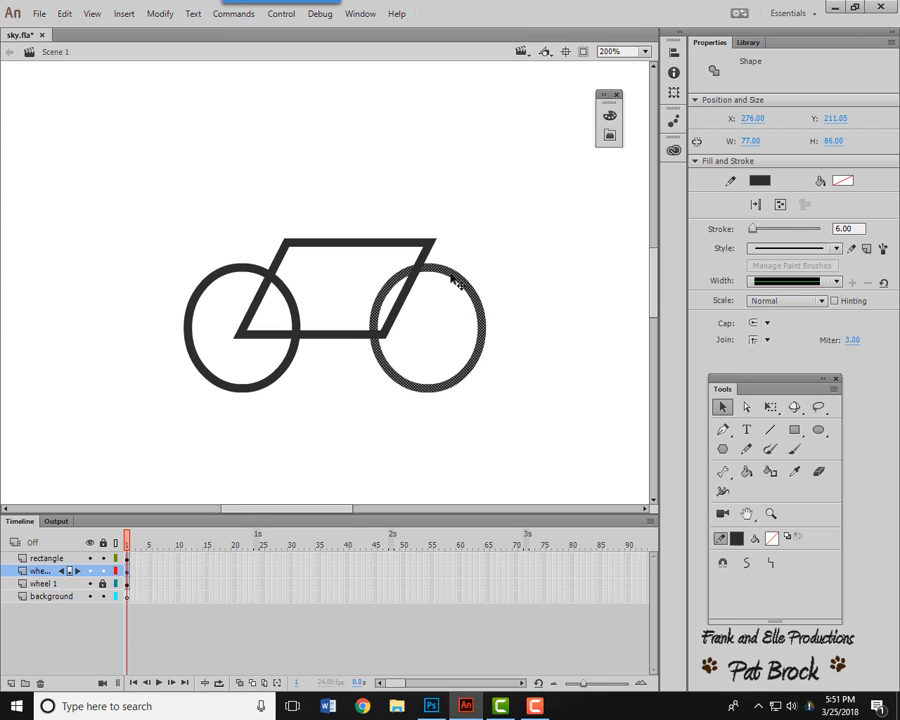
pyautogui.press('Right')
pyautogui.press('Right')
pyautogui.press('Right')
pyautogui.press('Right')
pyautogui.press('Right')
pyautogui.press('Right')
pyautogui.press('Right')
pyautogui.press('Right')
pyautogui.press('Right')
pyautogui.press('Right')
pyautogui.press('Right')
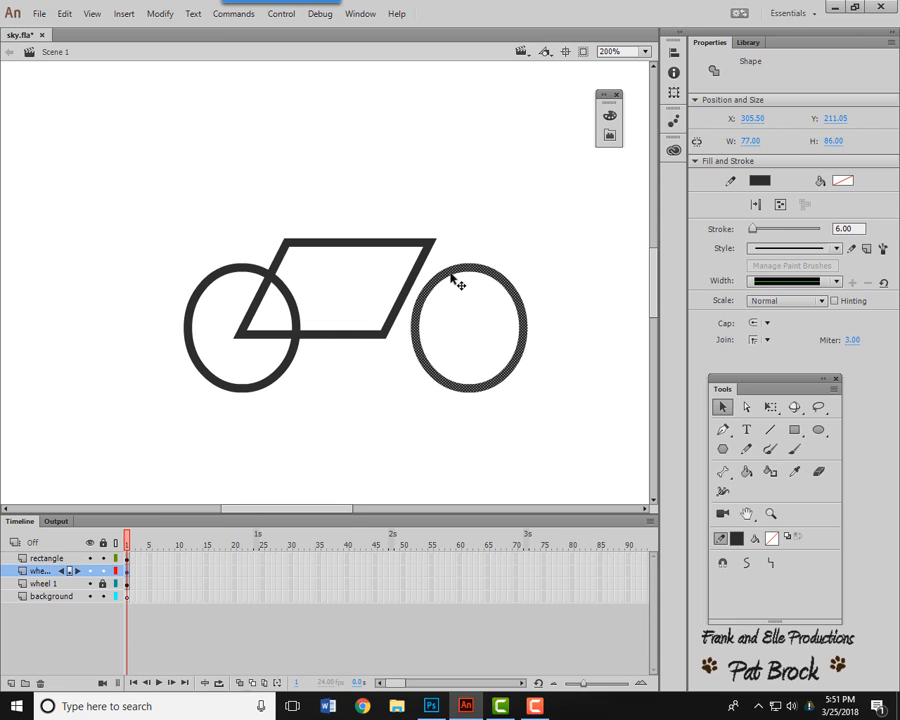
pyautogui.press('Right')
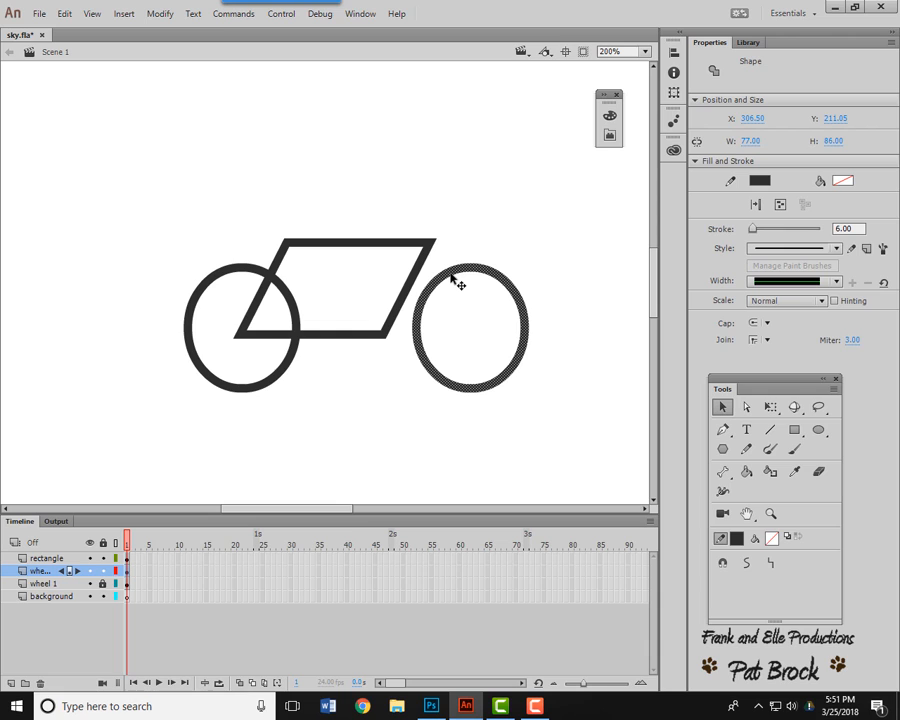
pyautogui.click(546, 422)
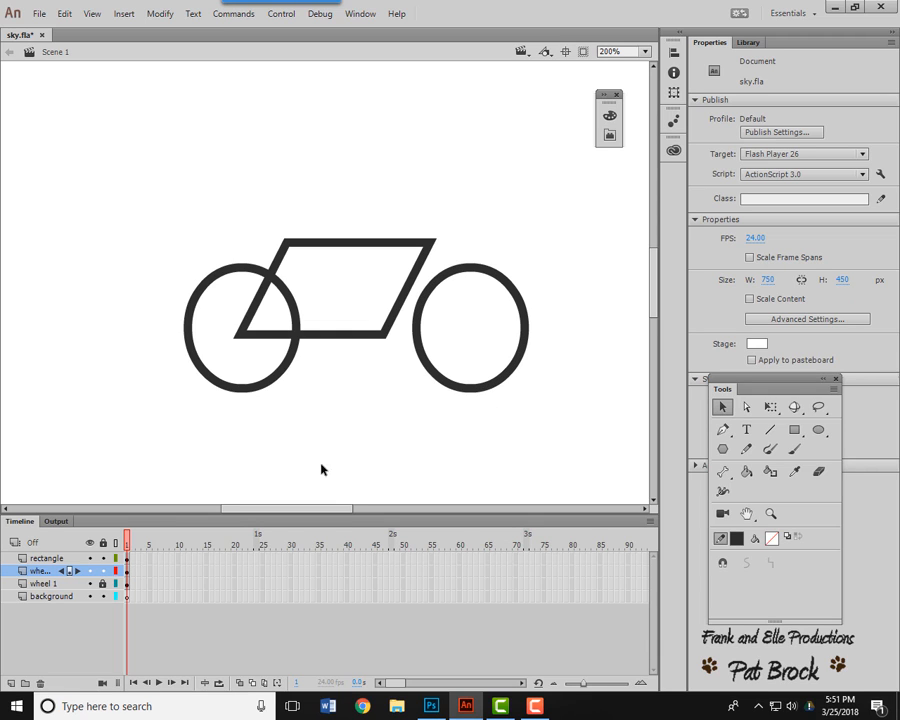
# Step: Add a layer above rectangle and draw the front fork with the Line tool, from the front wheel's centre up to a short handlebar
pyautogui.click(40, 558)
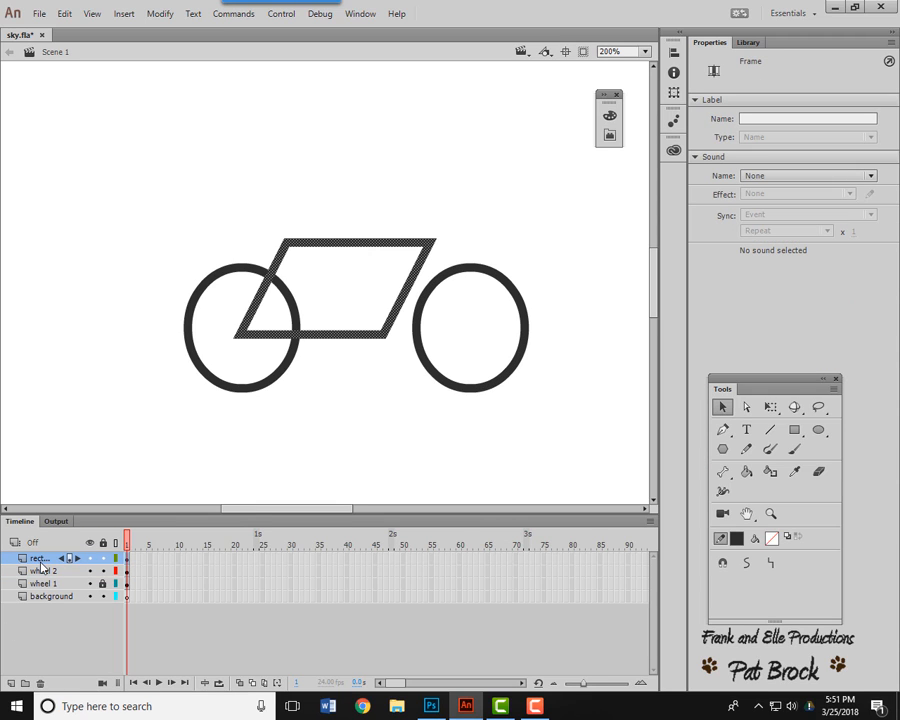
pyautogui.click(10, 683)
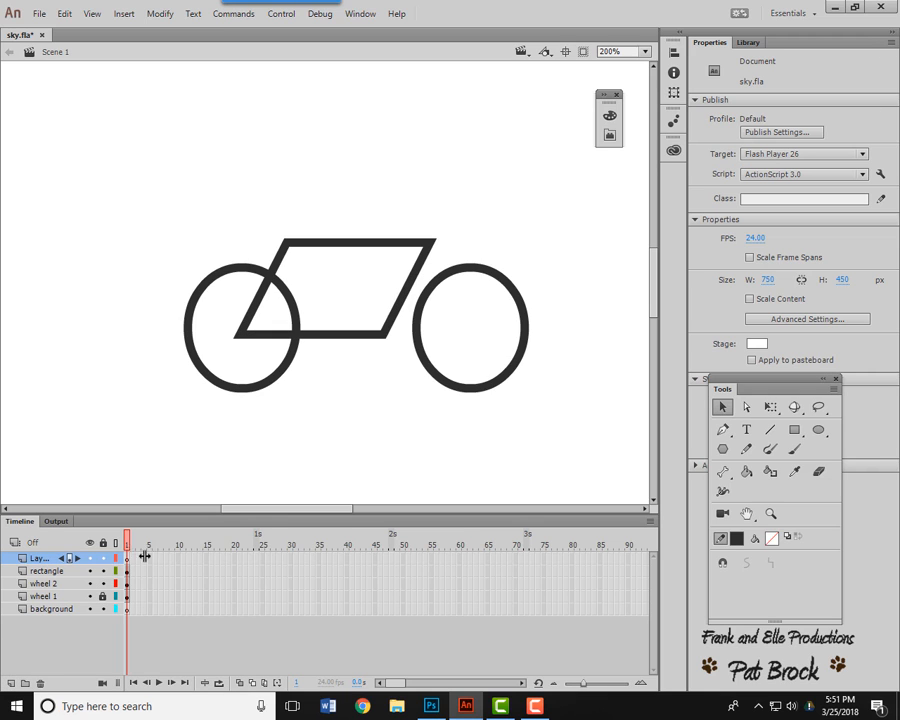
pyautogui.click(770, 430)
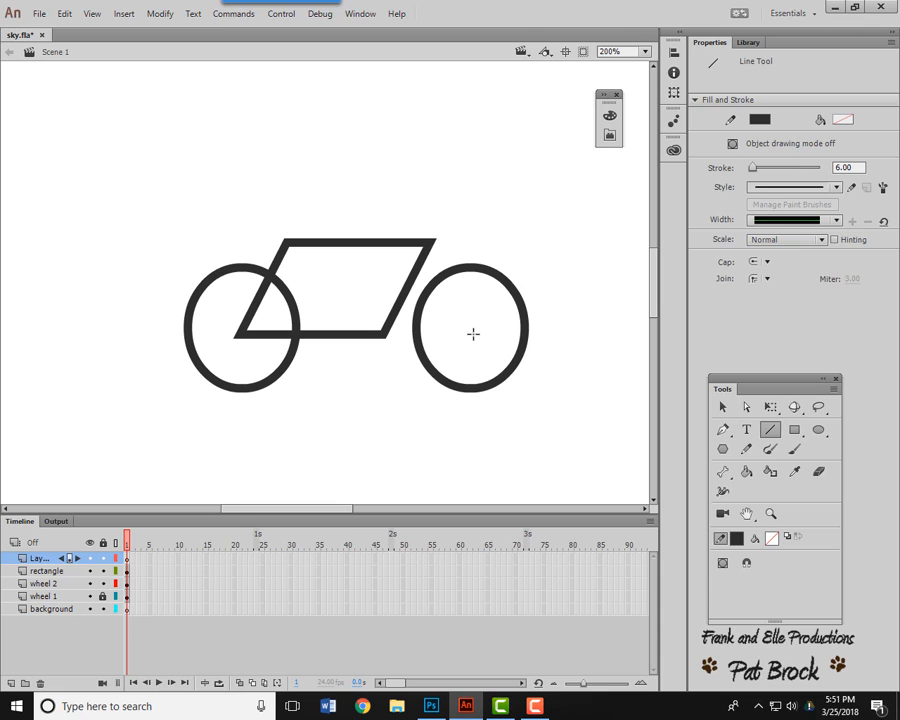
pyautogui.moveTo(473, 333)
pyautogui.mouseDown()
pyautogui.moveTo(419, 201)
pyautogui.moveTo(400, 207)
pyautogui.mouseUp()
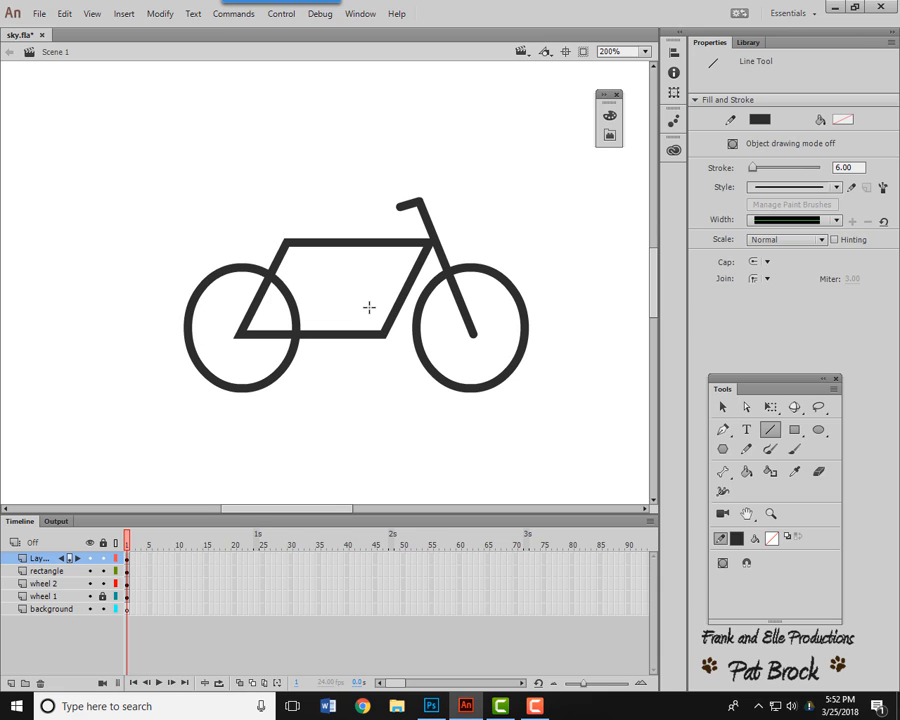
# Step: Draw the pedal crank with short pedals at the frame's lower front corner and a diagonal seat tube extending past the upper rear corner
pyautogui.moveTo(369, 307); pyautogui.dragTo(397, 378)
pyautogui.moveTo(397, 378); pyautogui.dragTo(382, 386)
pyautogui.moveTo(378, 333); pyautogui.dragTo(276, 231)
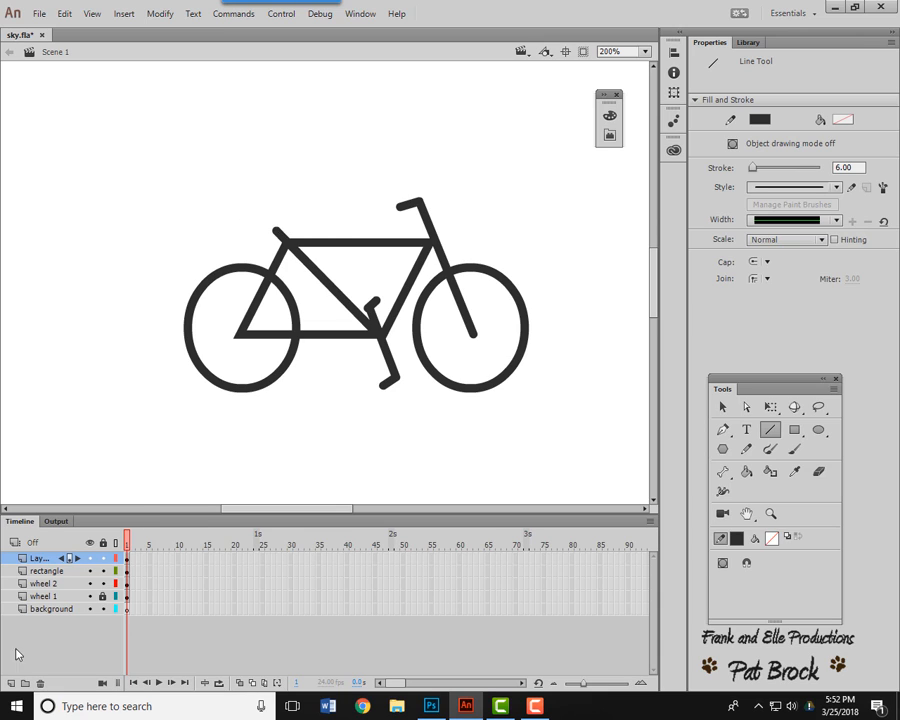
# Step: Add a new top layer and name it seat
pyautogui.click(11, 684)
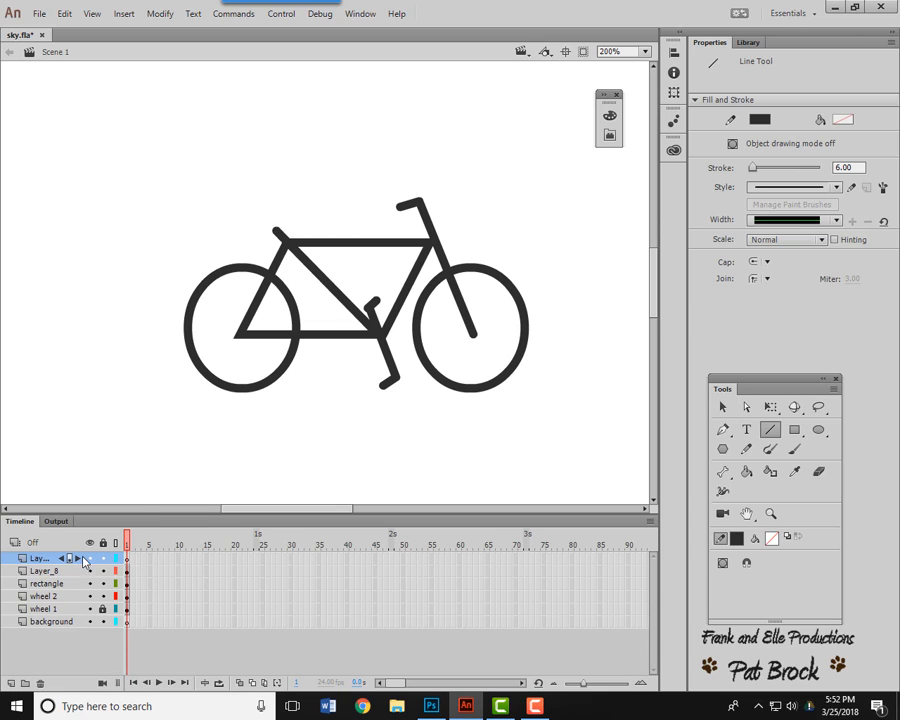
pyautogui.doubleClick(46, 560)
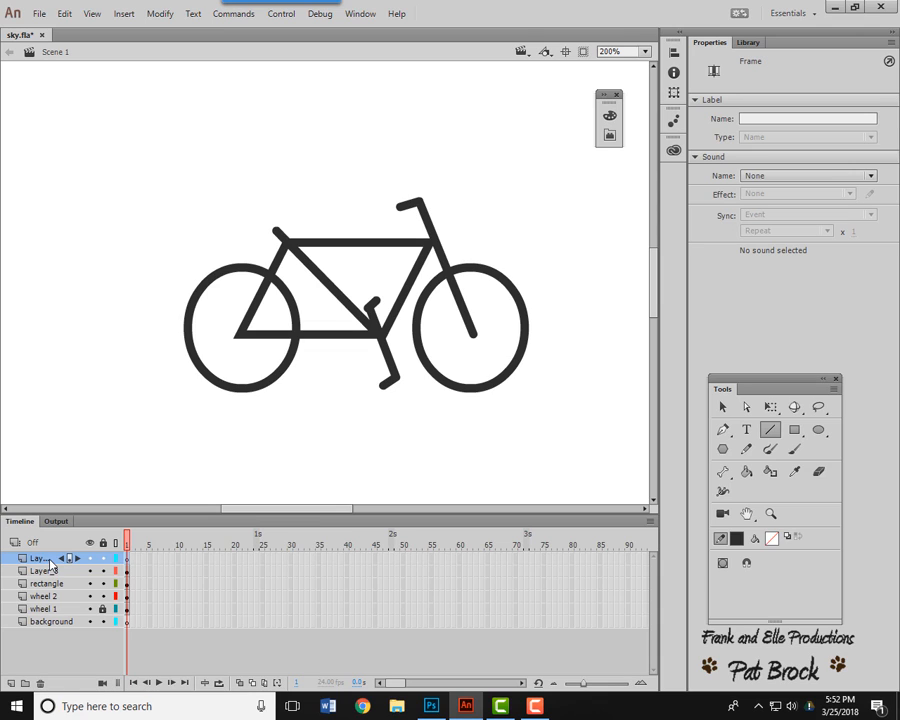
pyautogui.write('seat')
# Step: Draw a rectangle about 26.5 by 23 px above the rear wheel on the seat layer, filled in the same dark grey as its stroke
pyautogui.click(794, 431)
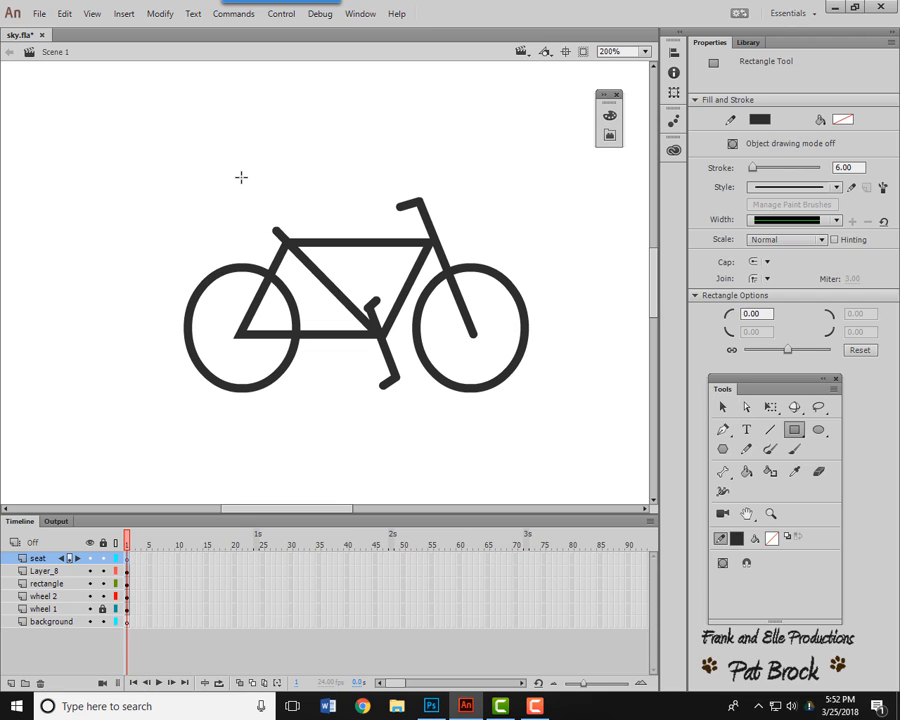
pyautogui.moveTo(240, 177); pyautogui.dragTo(246, 203)
pyautogui.hotkey('ctrl', 'z')
pyautogui.click(841, 124)
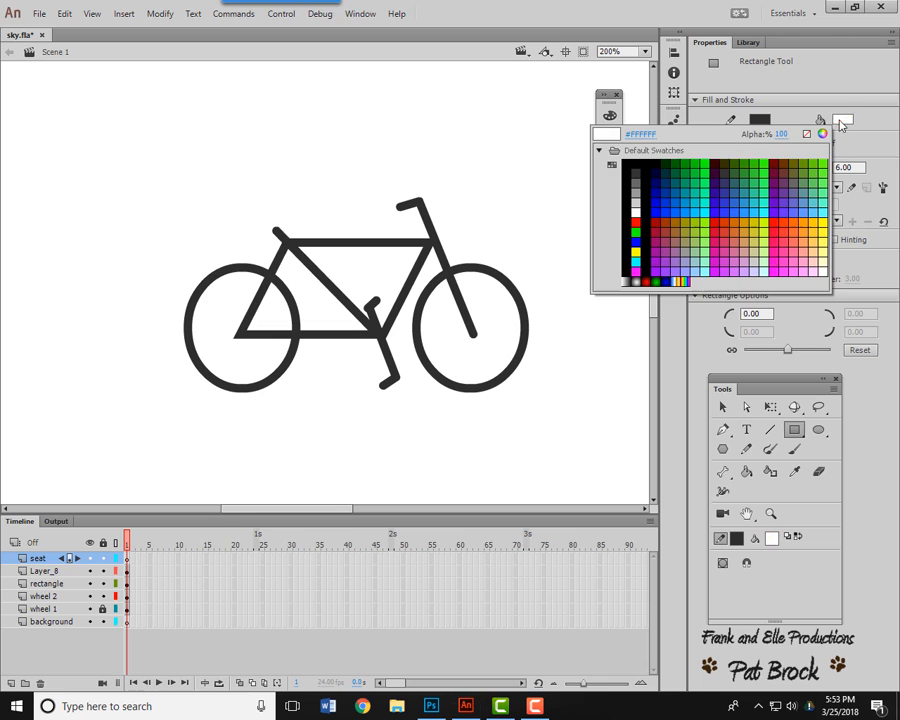
pyautogui.click(762, 119)
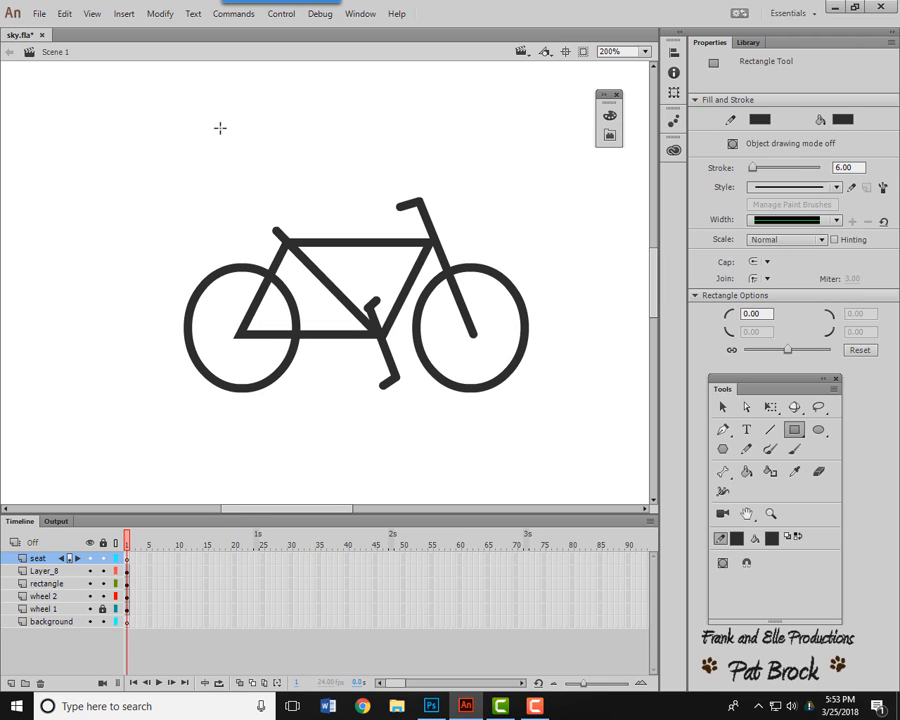
pyautogui.moveTo(206, 140); pyautogui.dragTo(251, 180)
pyautogui.moveTo(186, 122)
pyautogui.mouseDown()
pyautogui.moveTo(244, 189)
pyautogui.moveTo(114, 161)
pyautogui.mouseUp()
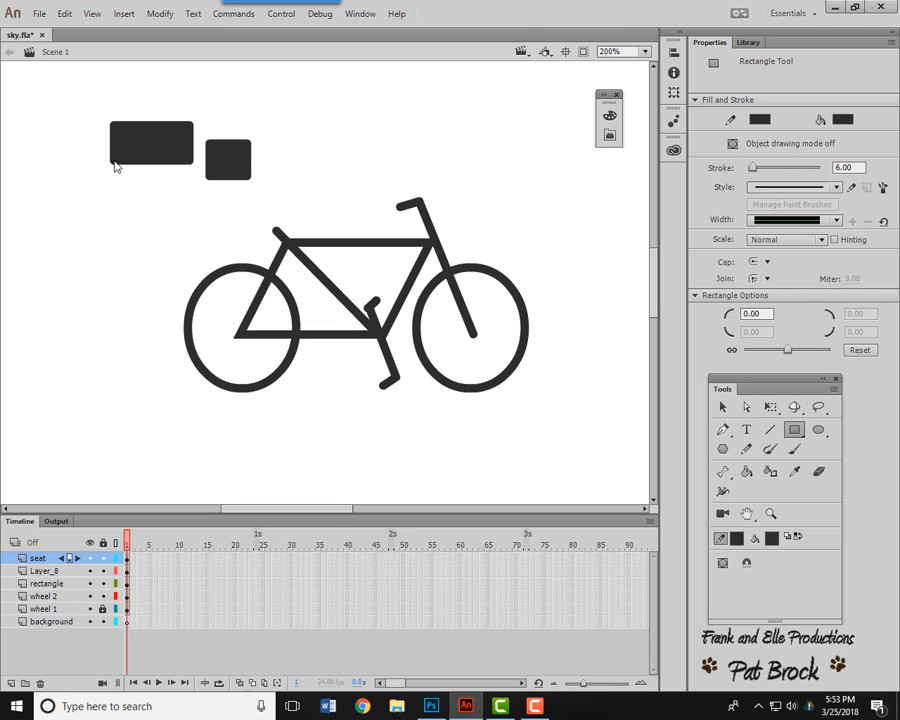
pyautogui.hotkey('ctrl', 'z')
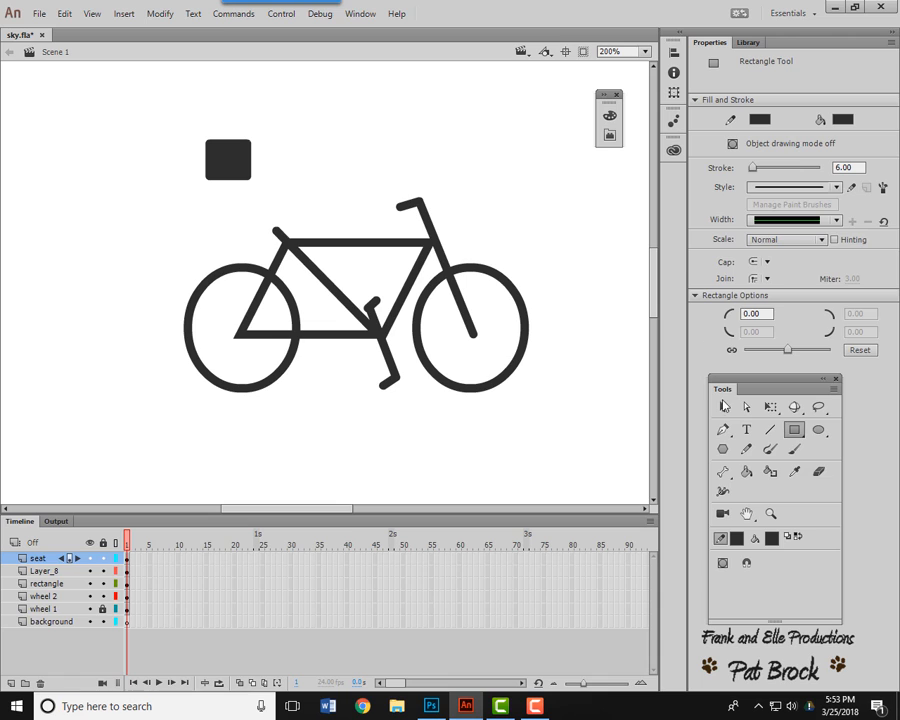
# Step: Examine the parts of the seat rectangle by selecting the whole shape, its fill alone and one edge of its stroke
pyautogui.press('v')
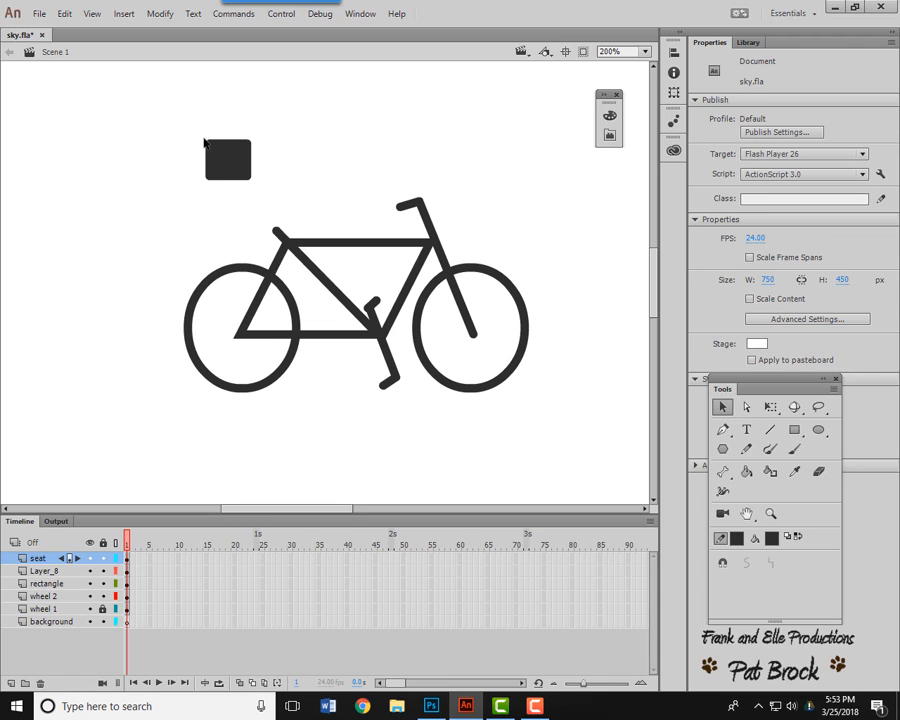
pyautogui.click(223, 162)
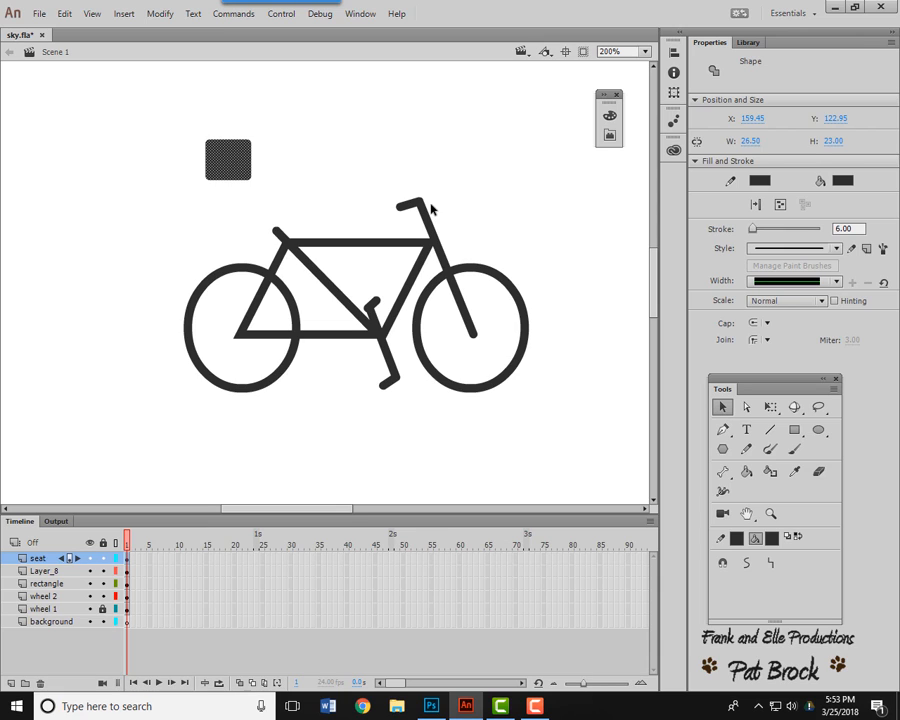
pyautogui.click(272, 175)
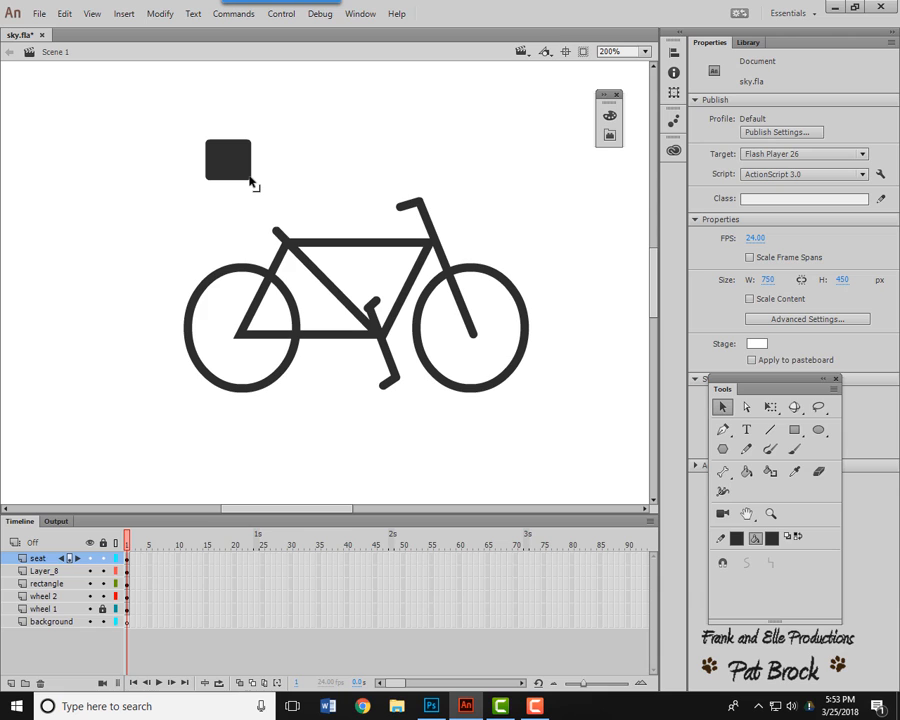
pyautogui.click(236, 174)
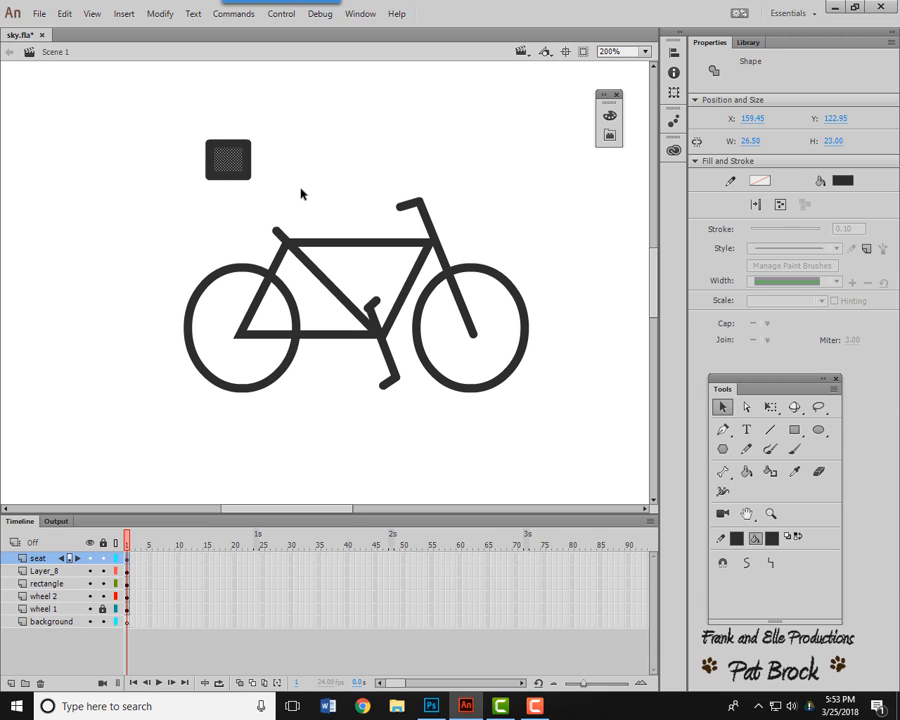
pyautogui.click(282, 190)
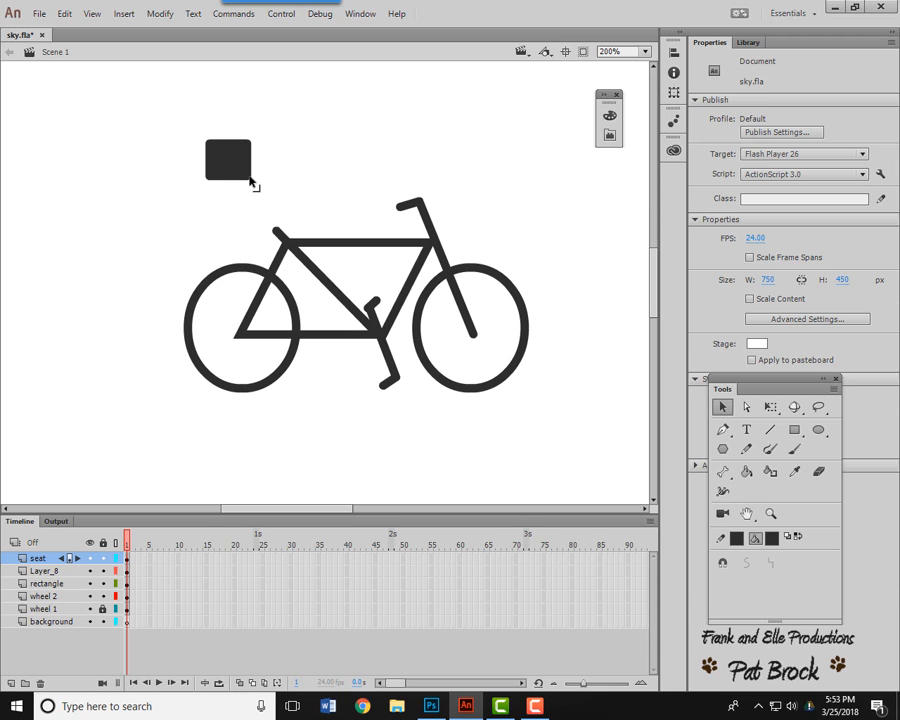
pyautogui.click(230, 167)
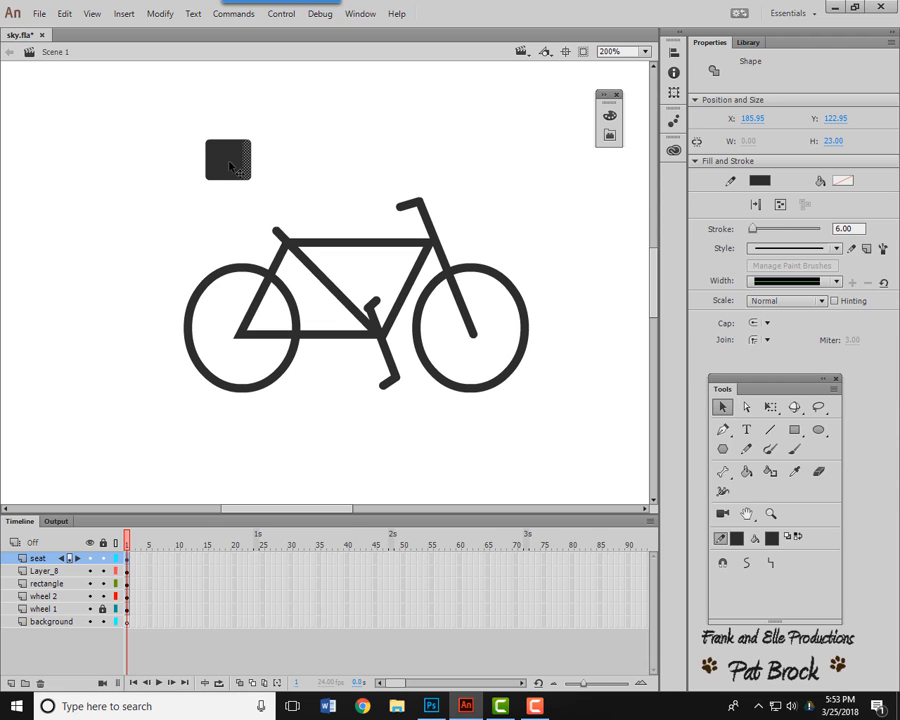
pyautogui.click(317, 167)
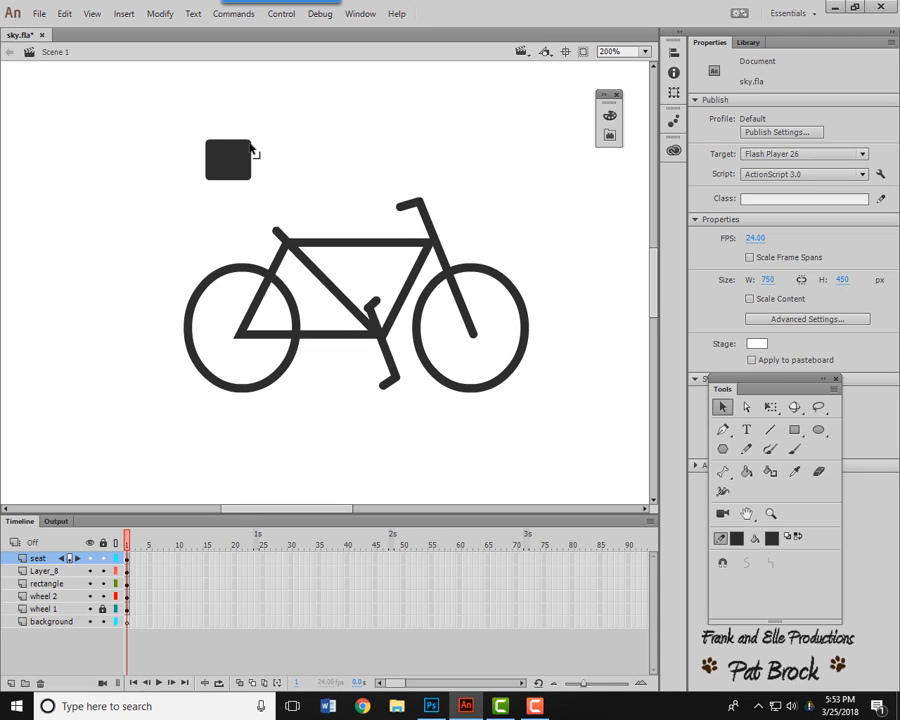
# Step: Reshape the seat rectangle into a forward-pointing rounded triangle about 20.5 by 23 px by pulling its two front corners towards each other
pyautogui.moveTo(251, 147)
pyautogui.mouseDown()
pyautogui.moveTo(246, 172)
pyautogui.moveTo(240, 166)
pyautogui.mouseUp()
pyautogui.click(242, 173)
pyautogui.click(257, 202)
pyautogui.moveTo(249, 183)
pyautogui.mouseDown()
pyautogui.moveTo(226, 169)
pyautogui.moveTo(249, 174)
pyautogui.moveTo(241, 165)
pyautogui.mouseUp()
# Step: Move the triangular seat onto the upper end of the seat tube and nudge it until it sits over the tube's tip
pyautogui.moveTo(181, 126)
pyautogui.mouseDown()
pyautogui.moveTo(227, 195)
pyautogui.moveTo(249, 201)
pyautogui.mouseUp()
pyautogui.moveTo(210, 160); pyautogui.dragTo(270, 220)
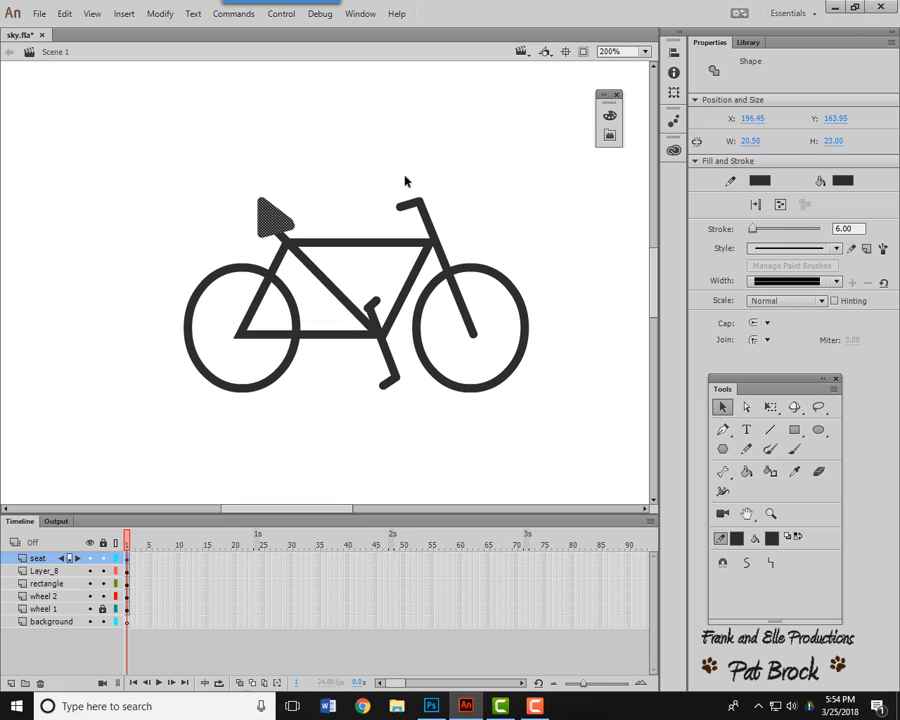
pyautogui.press('Up')
pyautogui.press('Up')
pyautogui.press('Up')
pyautogui.press('Up')
pyautogui.press('Up')
pyautogui.press('Up')
pyautogui.press('Up')
pyautogui.press('Down')
pyautogui.press('Down')
pyautogui.press('Down')
pyautogui.press('Down')
pyautogui.press('Down')
pyautogui.press('Down')
pyautogui.press('Down')
pyautogui.press('Down')
pyautogui.press('Down')
pyautogui.press('Right')
pyautogui.press('Right')
pyautogui.press('Down')
pyautogui.click(336, 179)
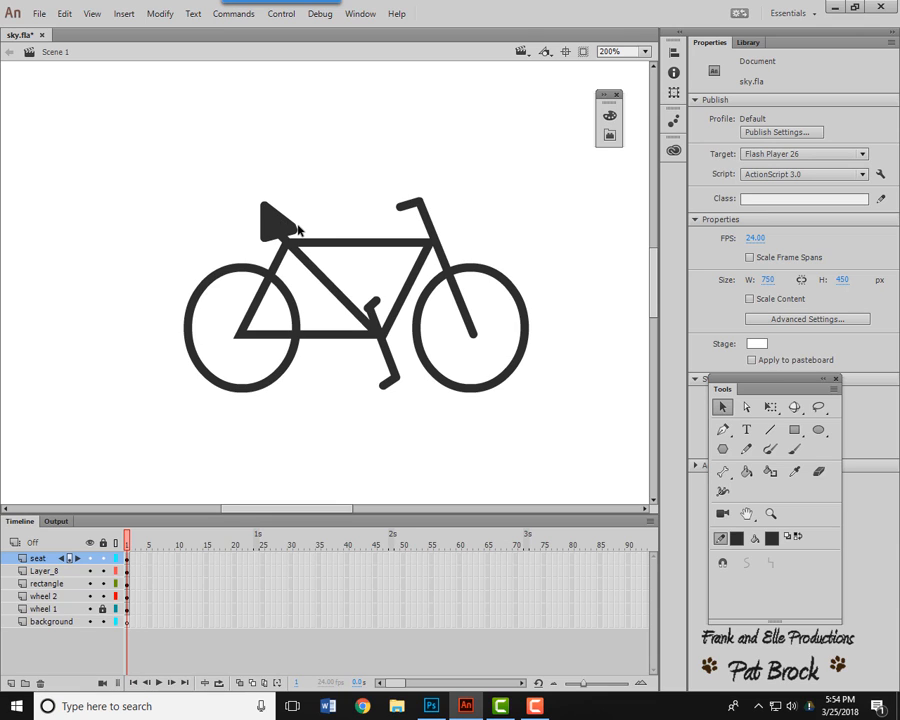
# Step: Try reshaping the seat's lower edge, undo that change, and lower its upper rear corner slightly
pyautogui.moveTo(290, 240)
pyautogui.mouseDown()
pyautogui.moveTo(286, 220)
pyautogui.moveTo(284, 232)
pyautogui.mouseUp()
pyautogui.hotkey('ctrl', 'z')
pyautogui.moveTo(265, 208); pyautogui.dragTo(266, 214)
pyautogui.hotkey('ctrl', '1')
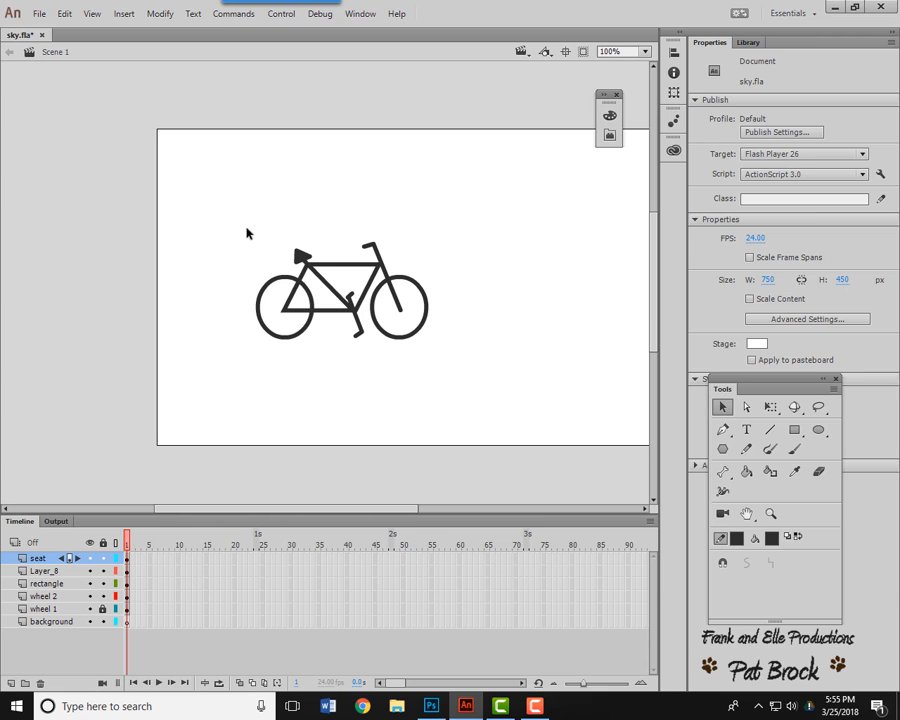
# Step: Select the bicycle artwork on the stage and unlock the wheel 1 layer
pyautogui.moveTo(247, 226)
pyautogui.mouseDown()
pyautogui.moveTo(360, 368)
pyautogui.moveTo(433, 372)
pyautogui.mouseUp()
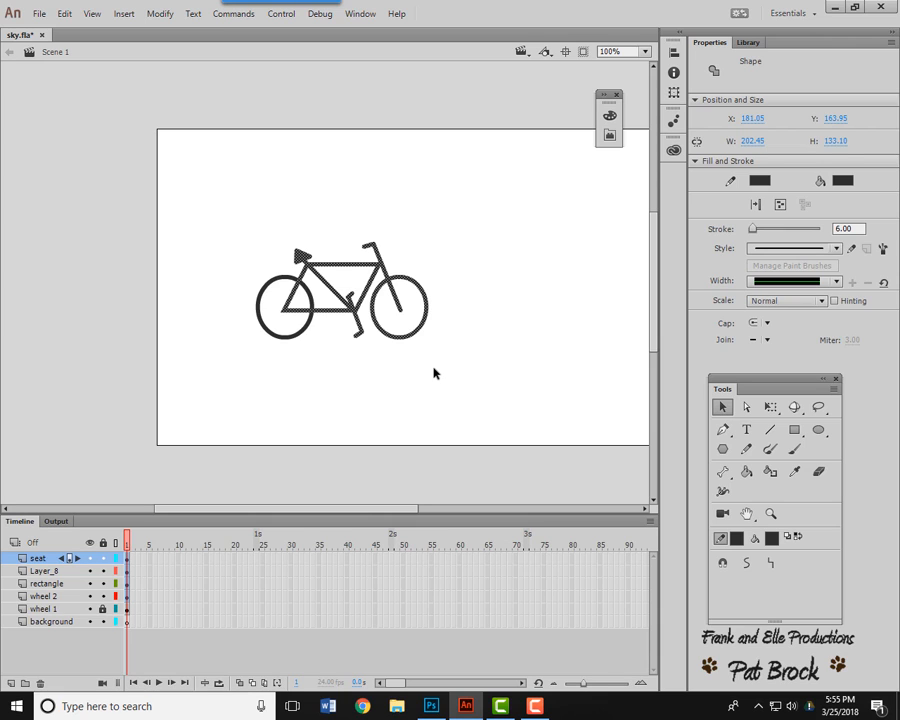
pyautogui.click(433, 372)
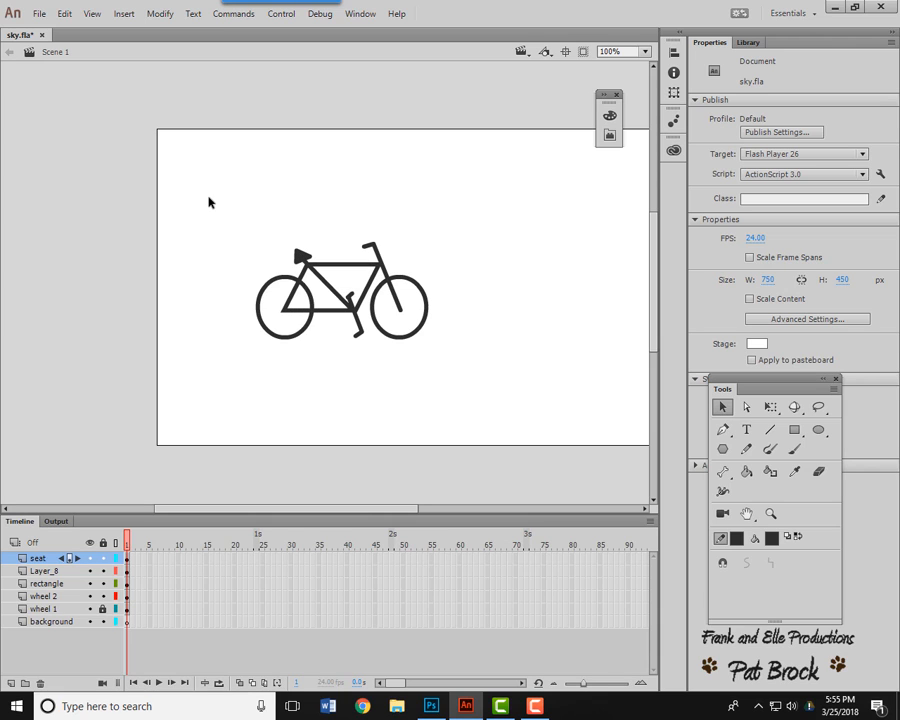
pyautogui.moveTo(215, 204)
pyautogui.mouseDown()
pyautogui.moveTo(262, 338)
pyautogui.moveTo(458, 382)
pyautogui.mouseUp()
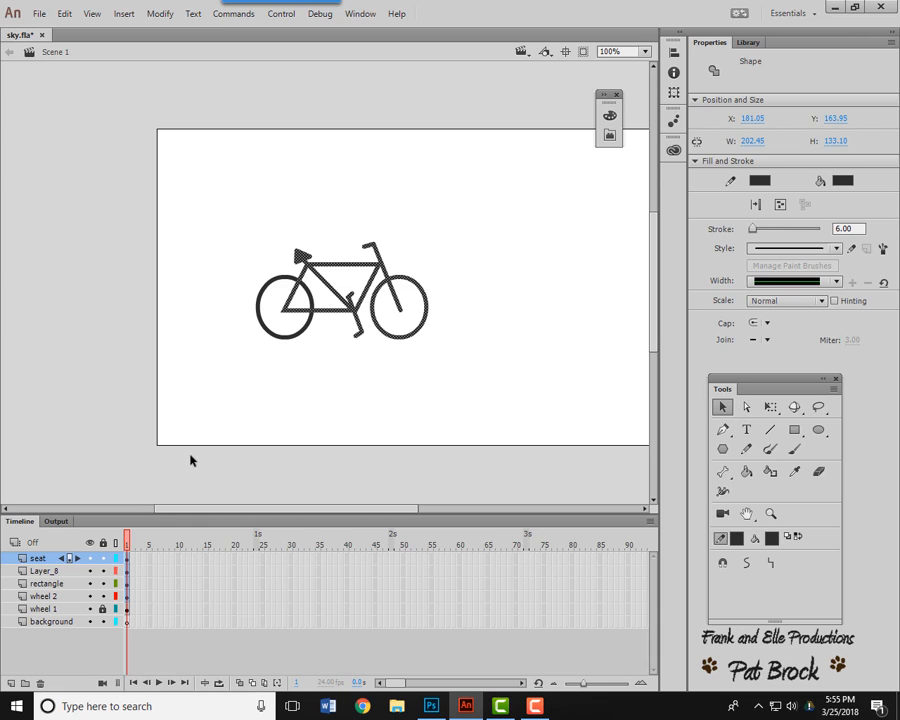
pyautogui.click(104, 608)
pyautogui.click(66, 607)
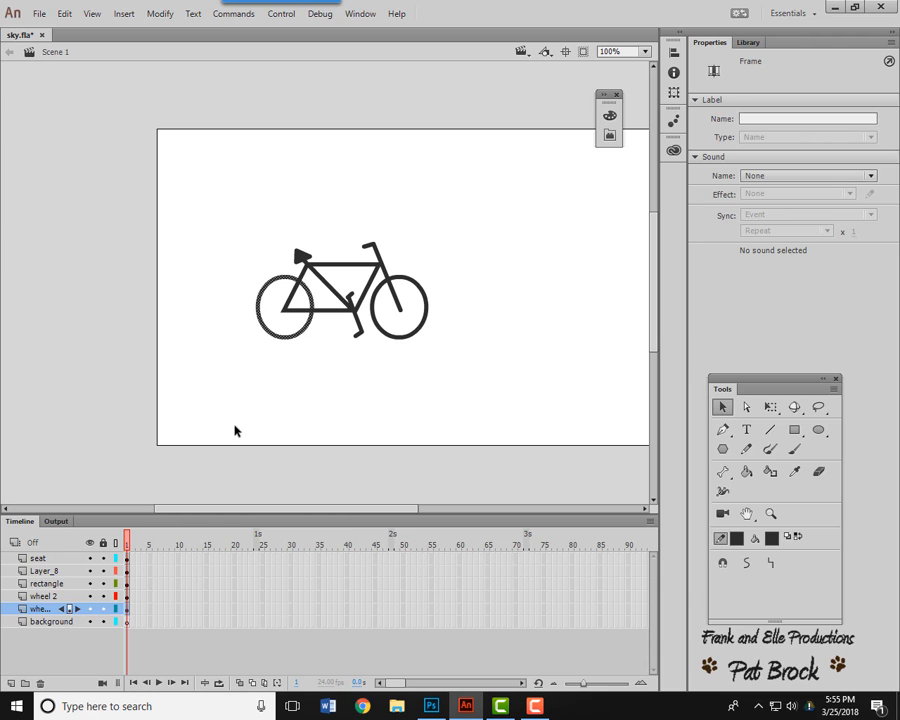
pyautogui.press('Delete')
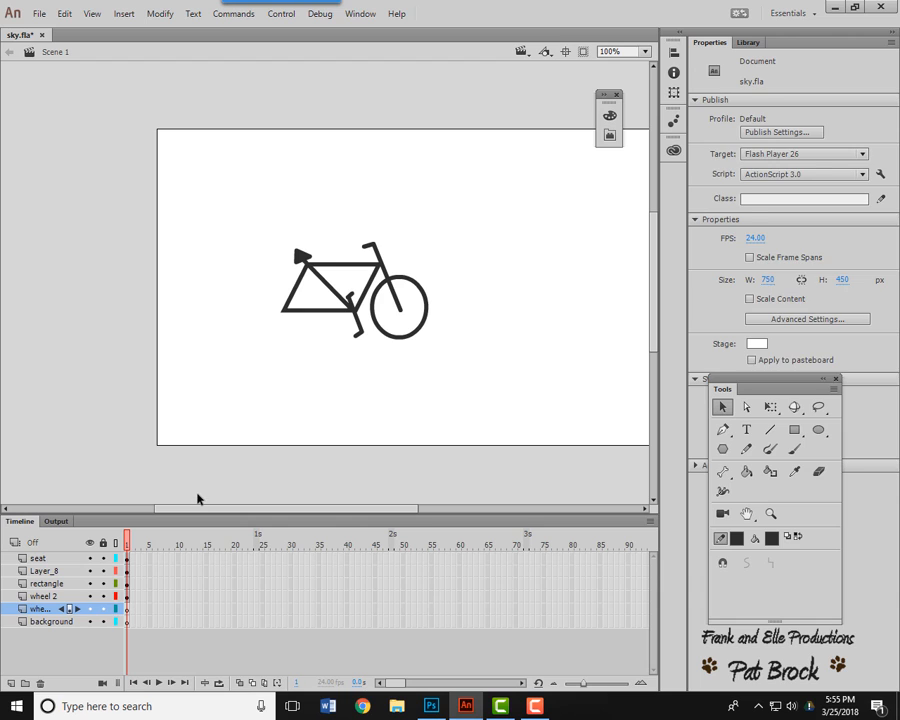
pyautogui.hotkey('ctrl', 'z')
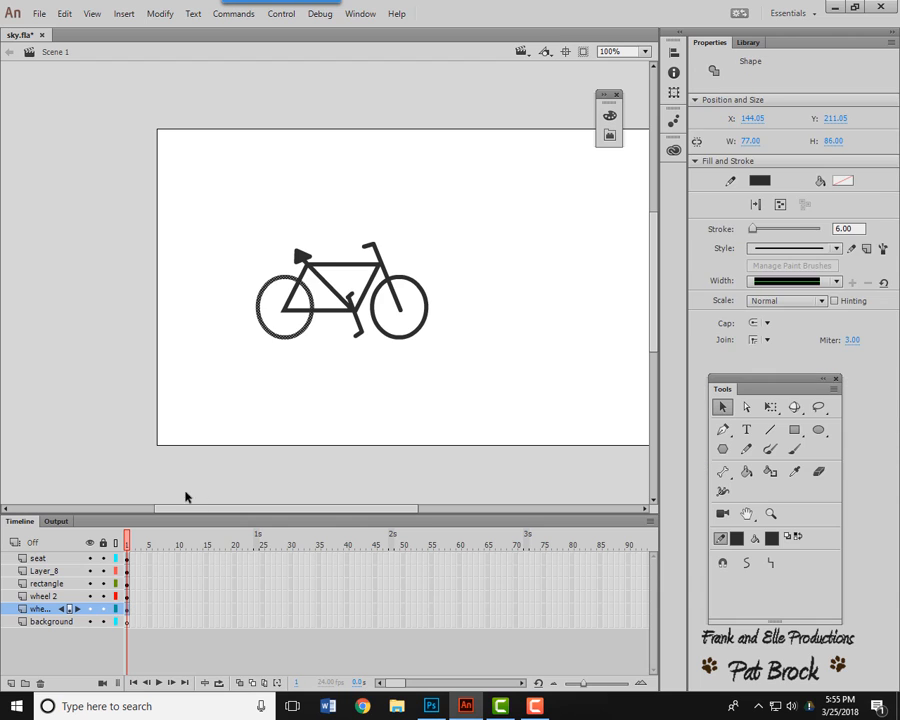
# Step: Cut the frame 1 artwork of the seat, Layer_8, rectangle and wheel 2 layers together
pyautogui.click(126, 558)
pyautogui.click(127, 571)
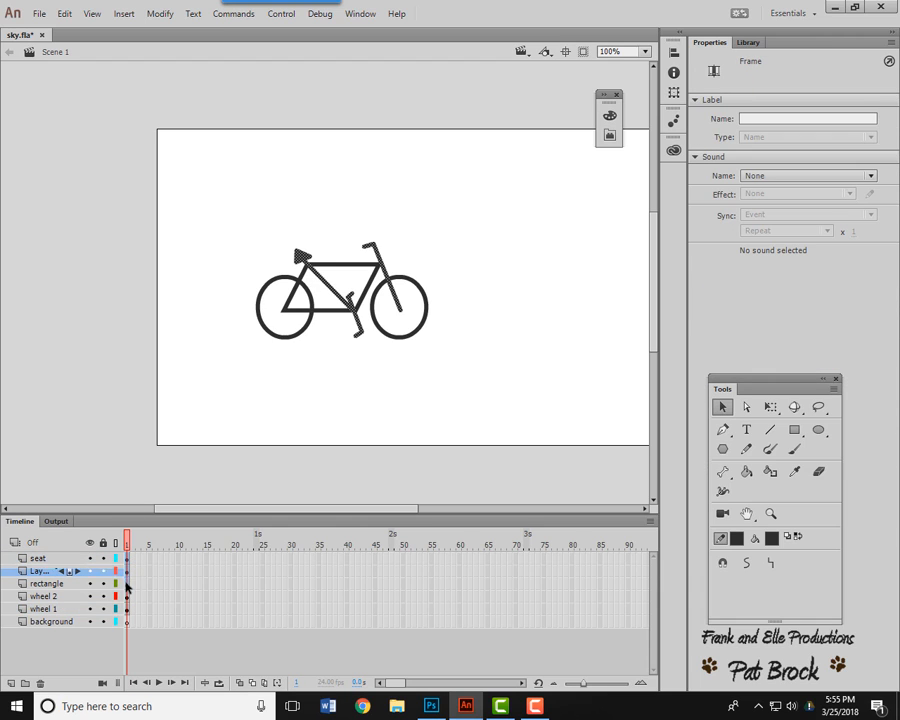
pyautogui.click(127, 583)
pyautogui.click(127, 596)
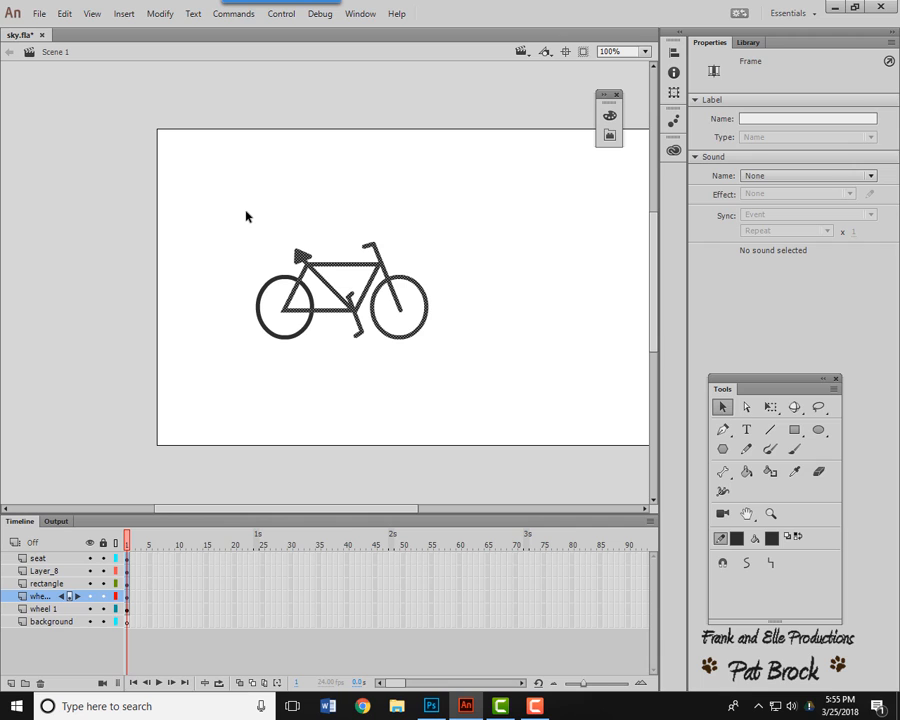
pyautogui.click(64, 14)
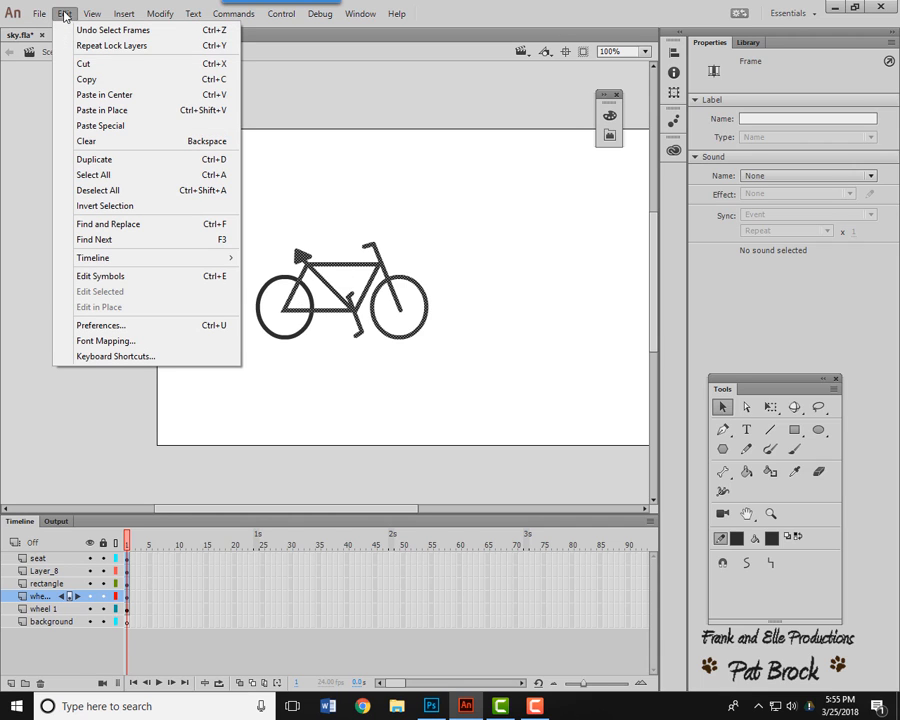
pyautogui.click(84, 64)
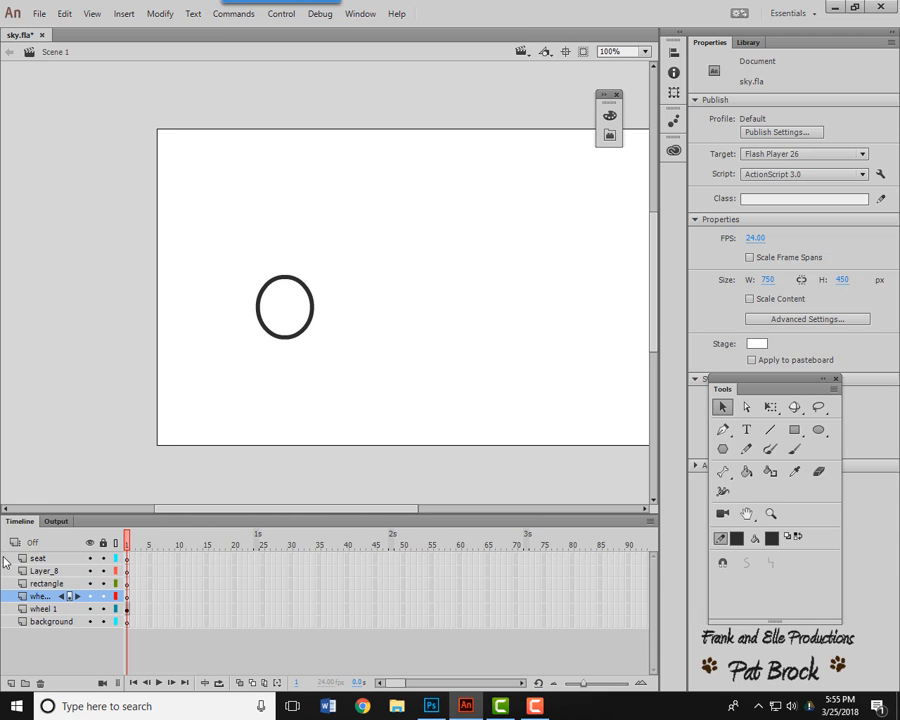
# Step: Paste the cut bicycle parts in place on the wheel 2 layer and deselect them
pyautogui.click(45, 596)
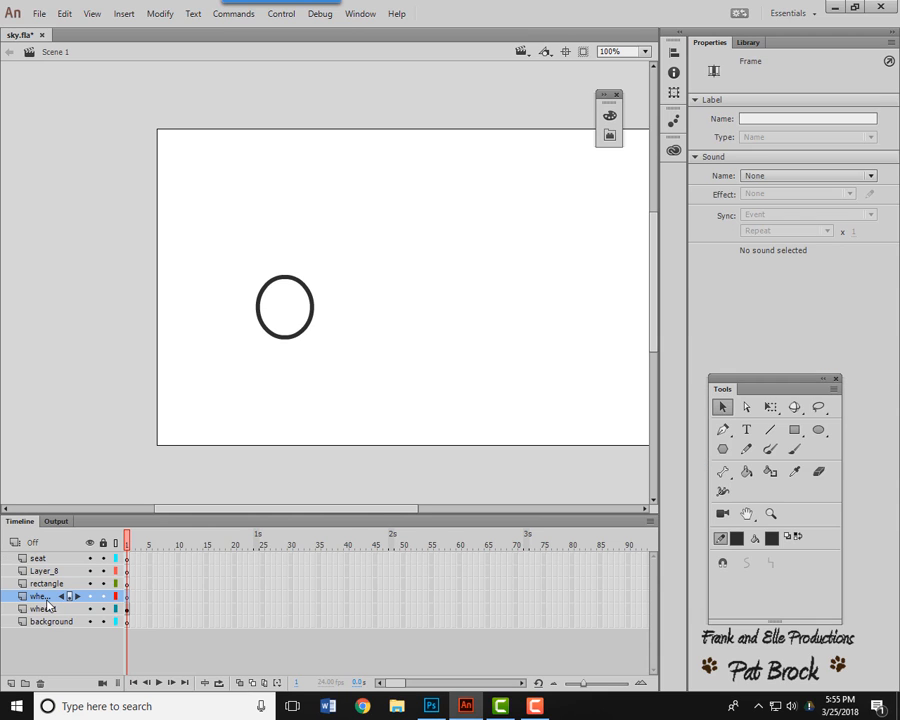
pyautogui.click(65, 15)
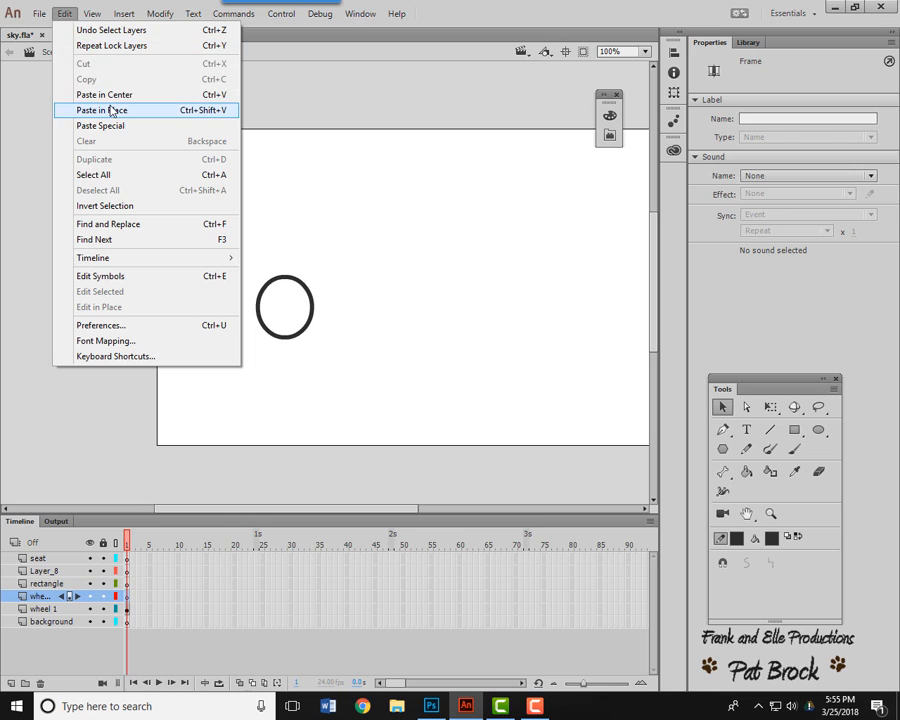
pyautogui.click(104, 110)
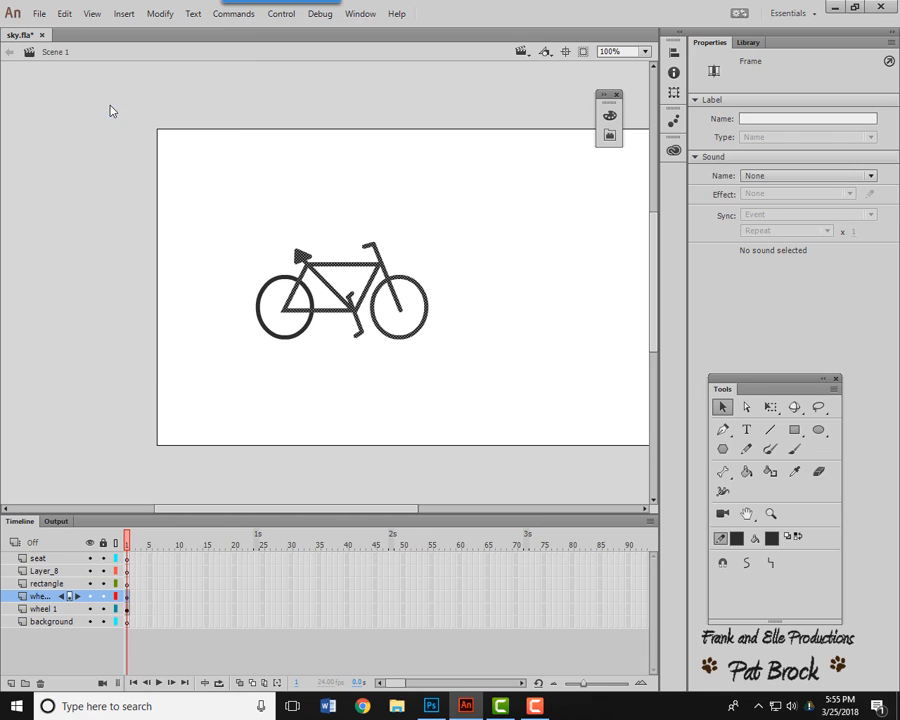
pyautogui.click(398, 390)
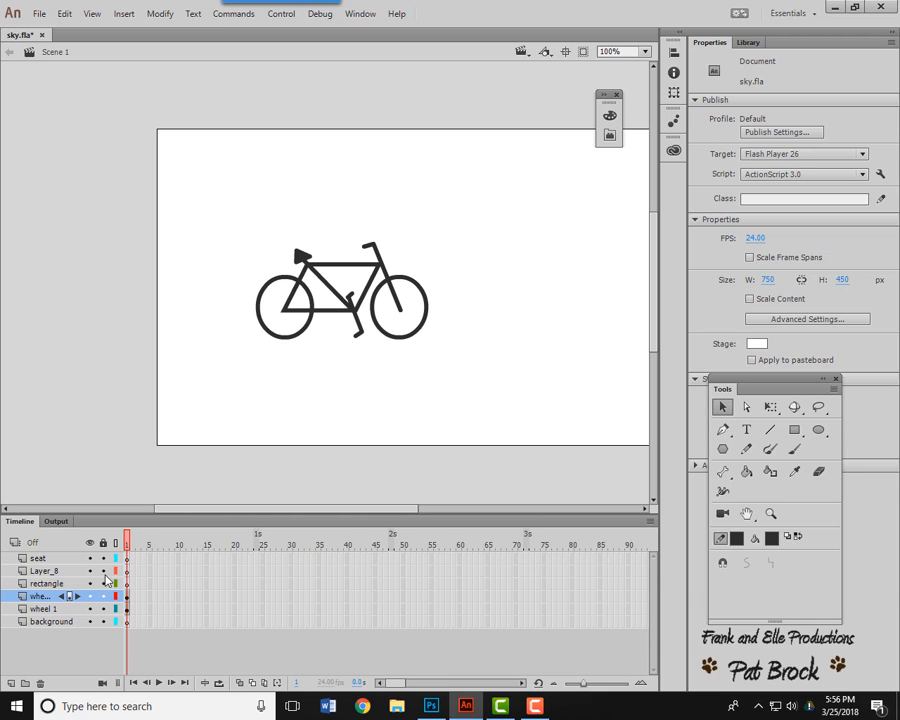
# Step: Delete the emptied seat, Layer_8 and rectangle layers
pyautogui.rightClick(60, 557)
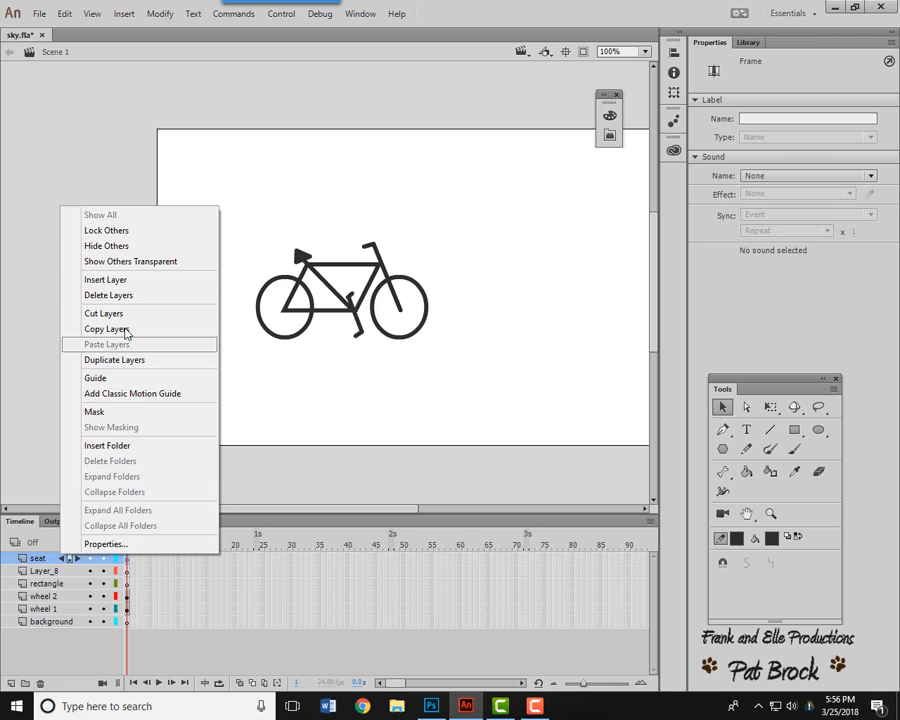
pyautogui.click(108, 296)
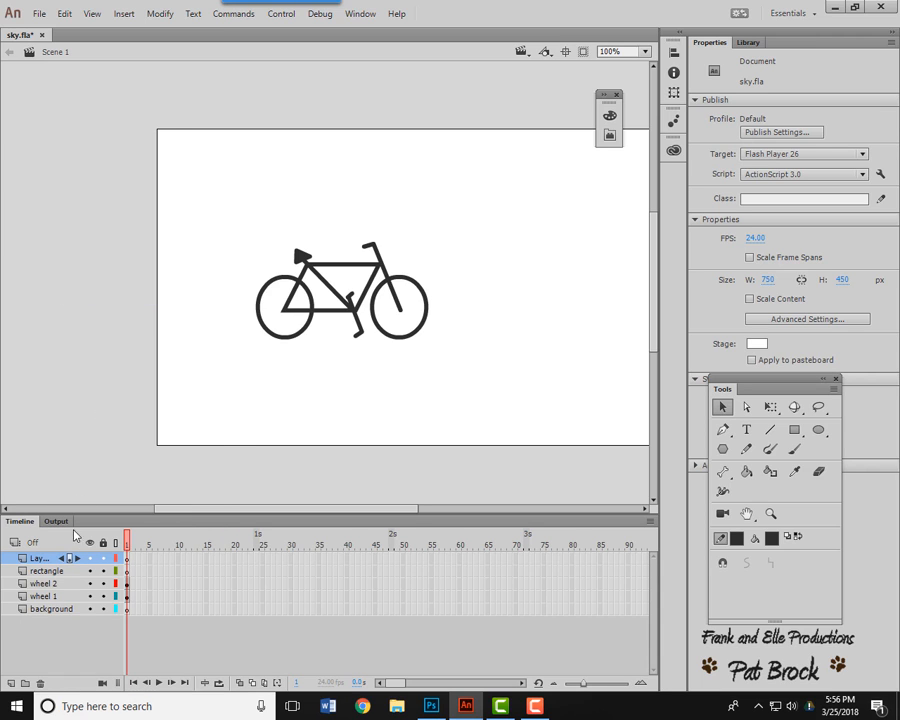
pyautogui.keyDown('shift'); pyautogui.click(56, 571); pyautogui.keyUp('shift')
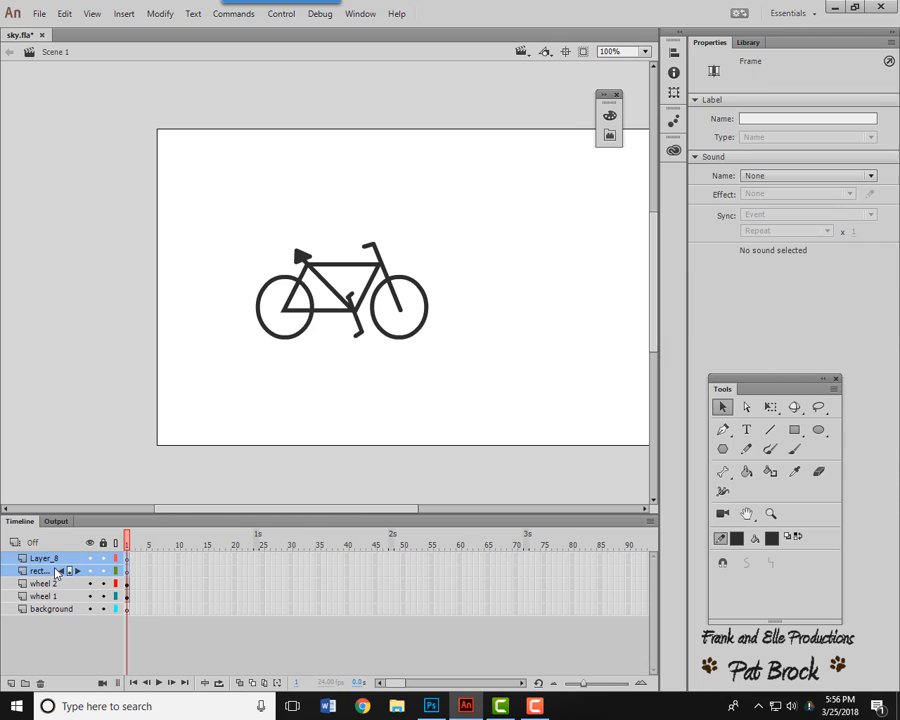
pyautogui.rightClick(56, 571)
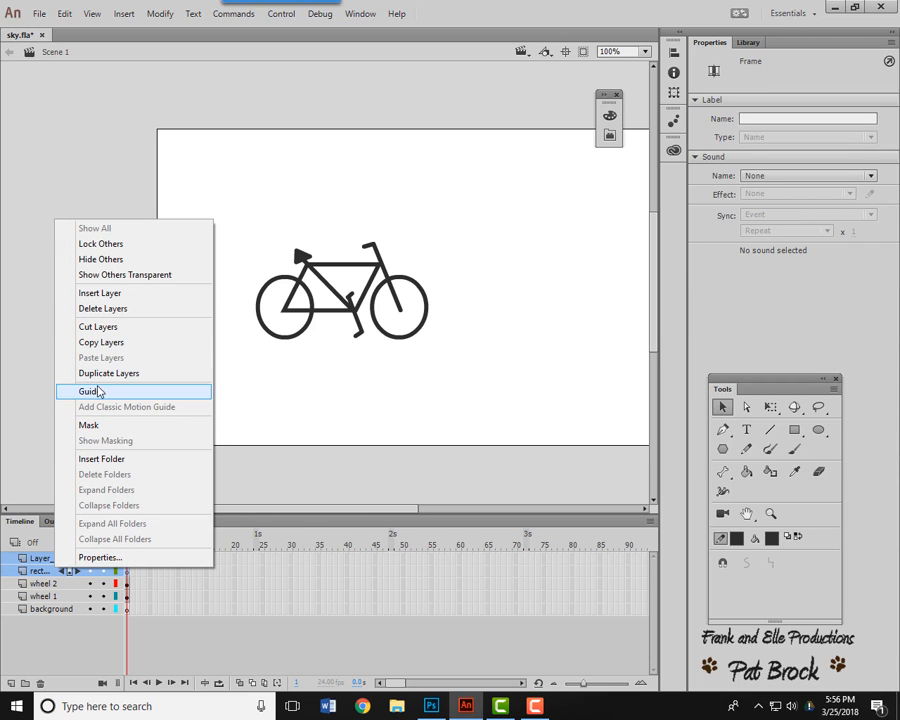
pyautogui.click(104, 309)
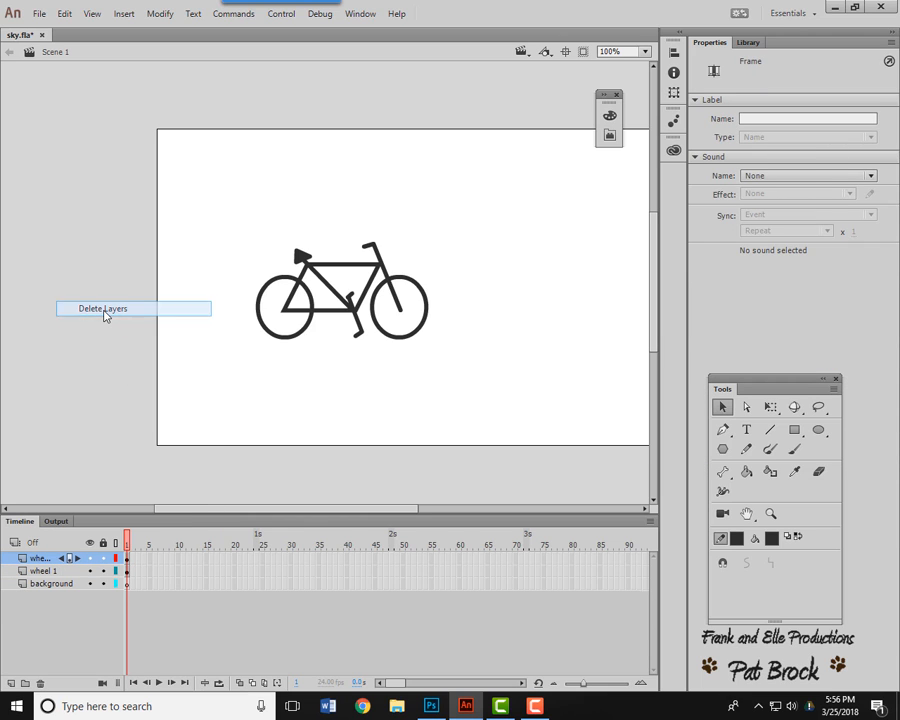
# Step: Examine which bicycle parts the wheel 1 and wheel 2 layers hold by selecting each layer and toggling its visibility
pyautogui.click(68, 575)
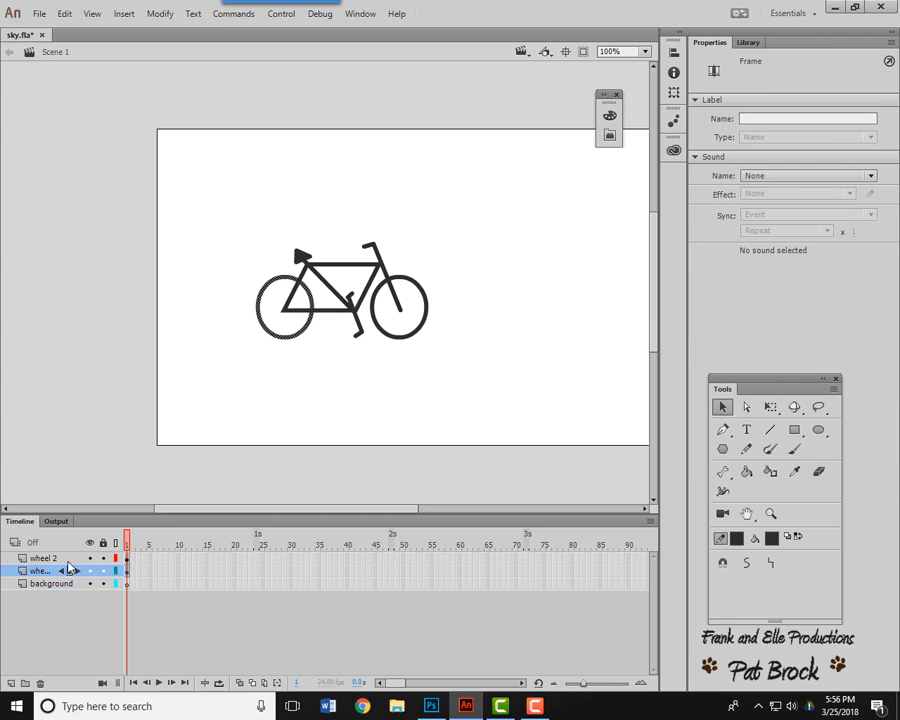
pyautogui.click(70, 560)
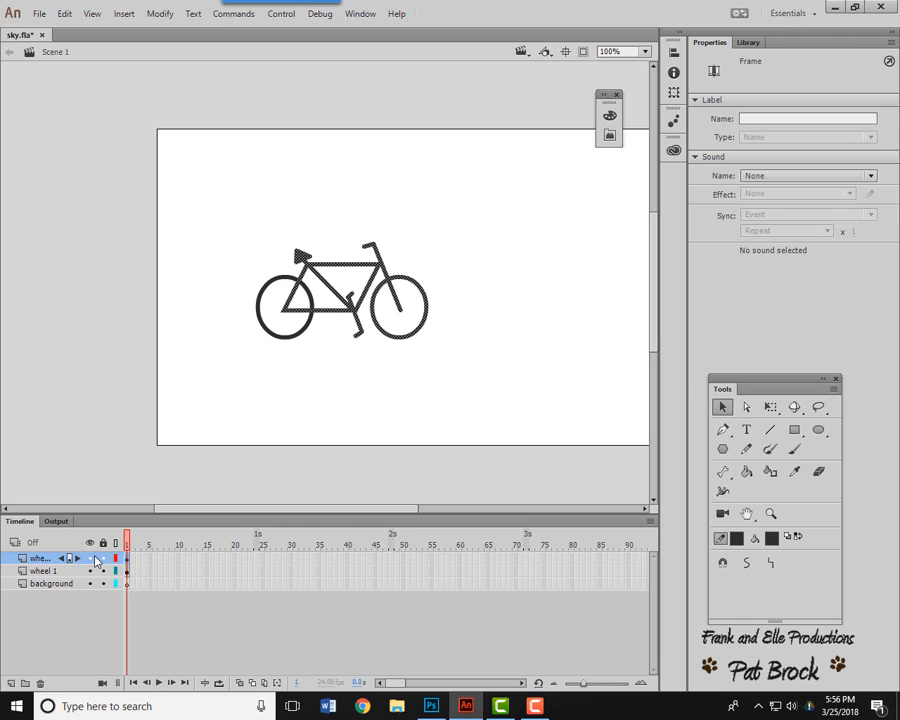
pyautogui.click(94, 558)
pyautogui.click(91, 558)
pyautogui.click(91, 571)
pyautogui.click(91, 571)
pyautogui.click(89, 558)
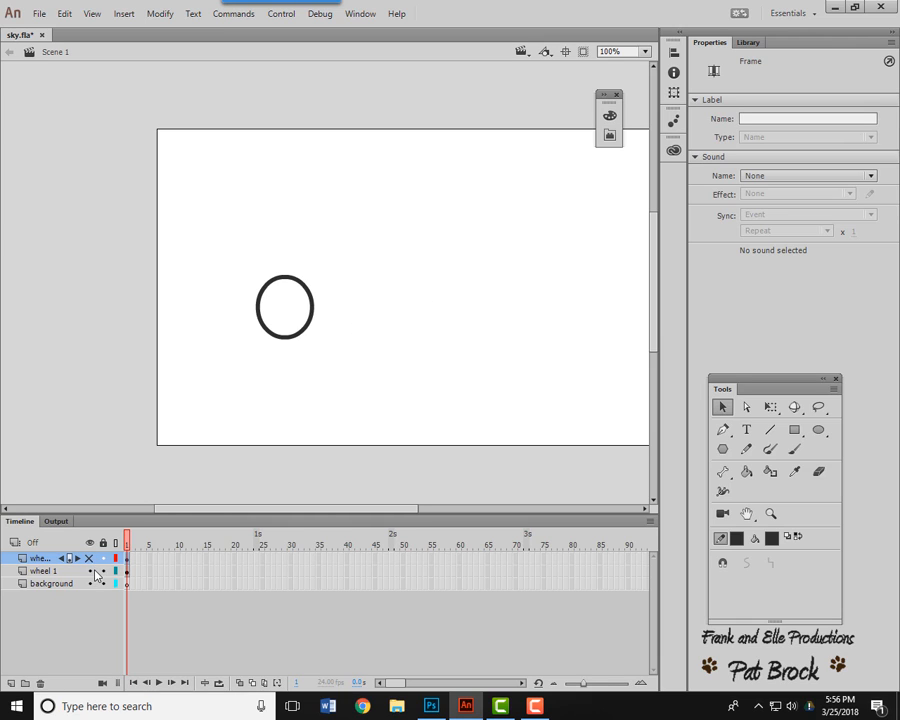
pyautogui.click(89, 571)
pyautogui.click(89, 558)
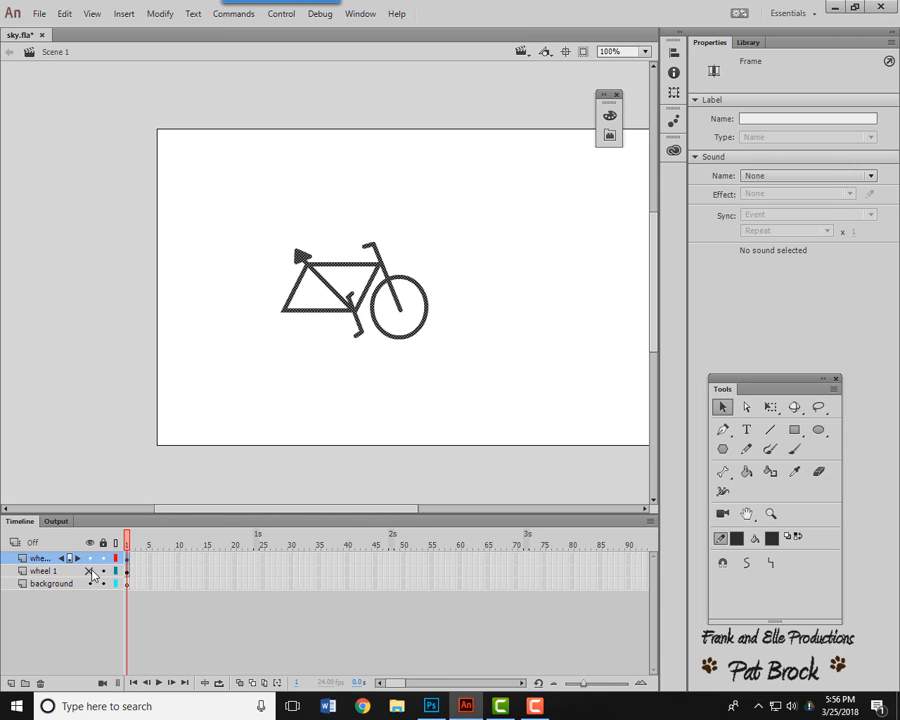
pyautogui.click(89, 571)
pyautogui.click(458, 362)
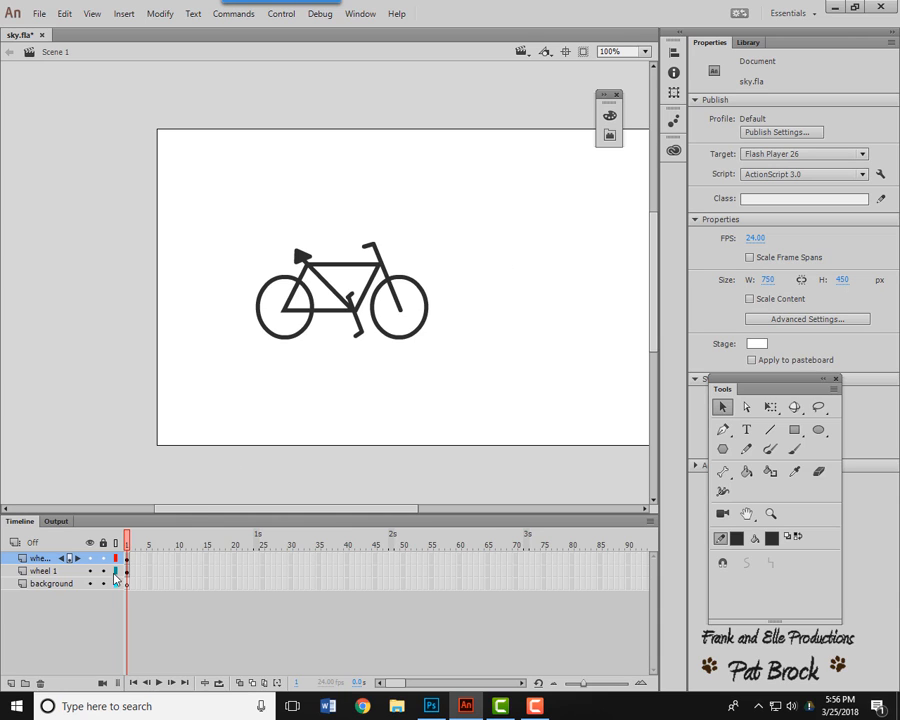
# Step: Lock the wheel 1 and wheel 2 layers and place the sky symbol from the library on the background layer, behind the bicycle
pyautogui.click(80, 594)
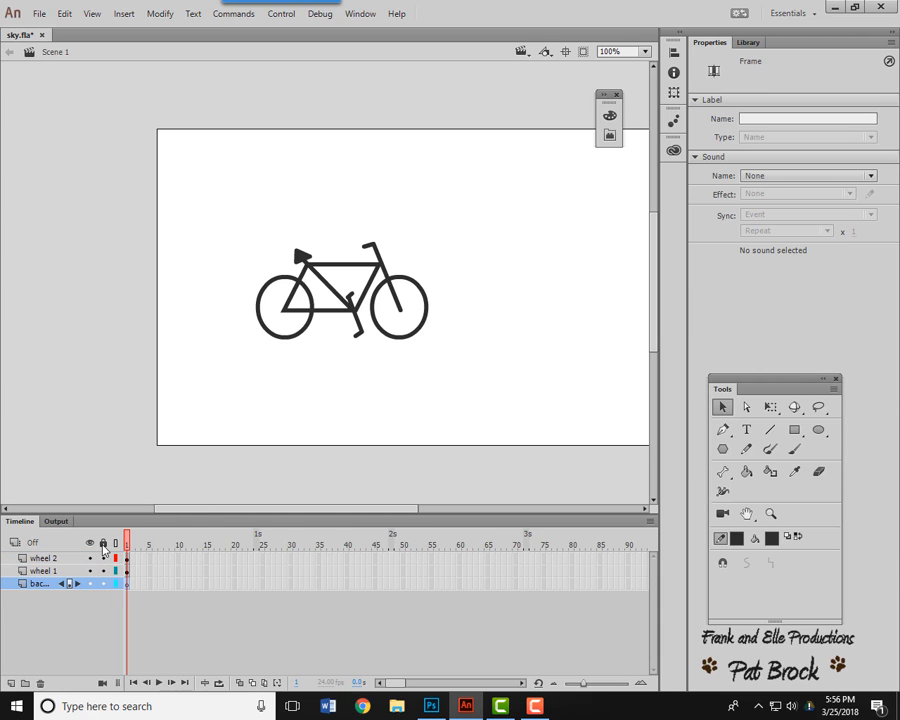
pyautogui.click(102, 571)
pyautogui.click(748, 42)
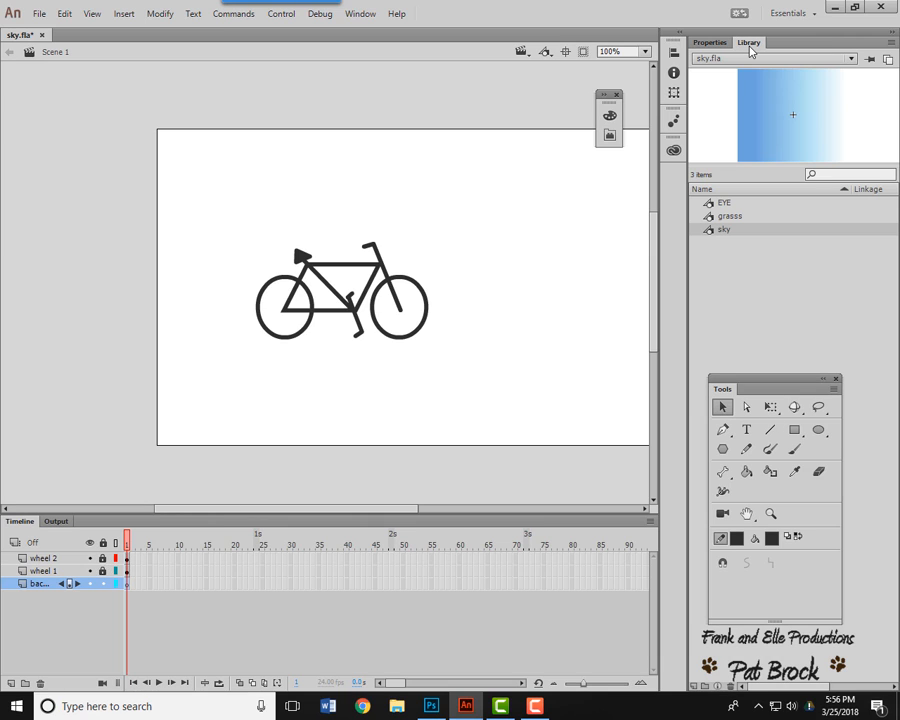
pyautogui.click(726, 218)
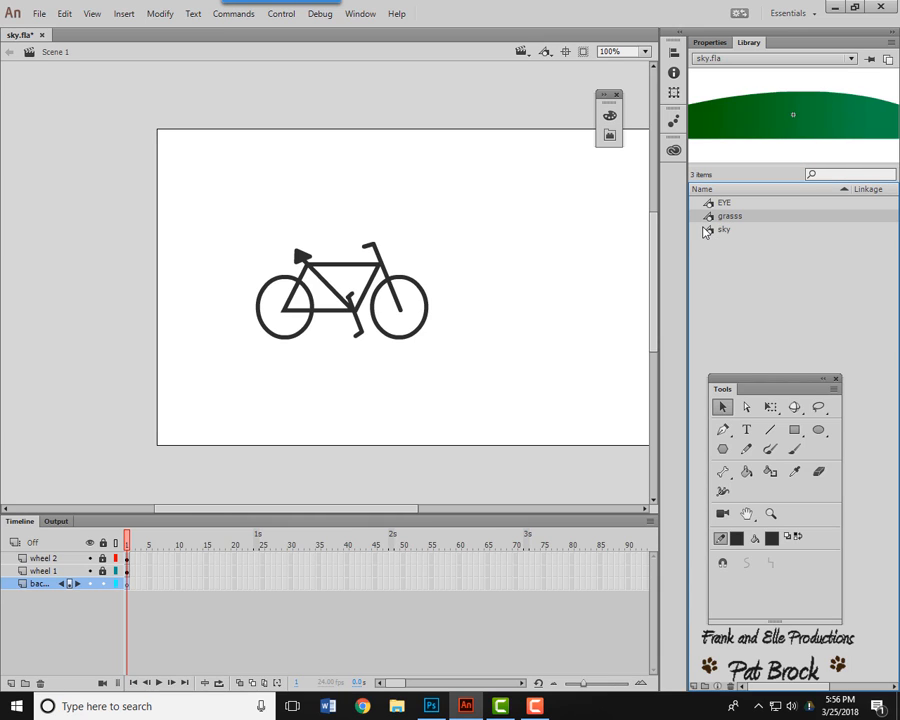
pyautogui.moveTo(707, 233); pyautogui.dragTo(298, 201)
pyautogui.moveTo(297, 204); pyautogui.dragTo(297, 205)
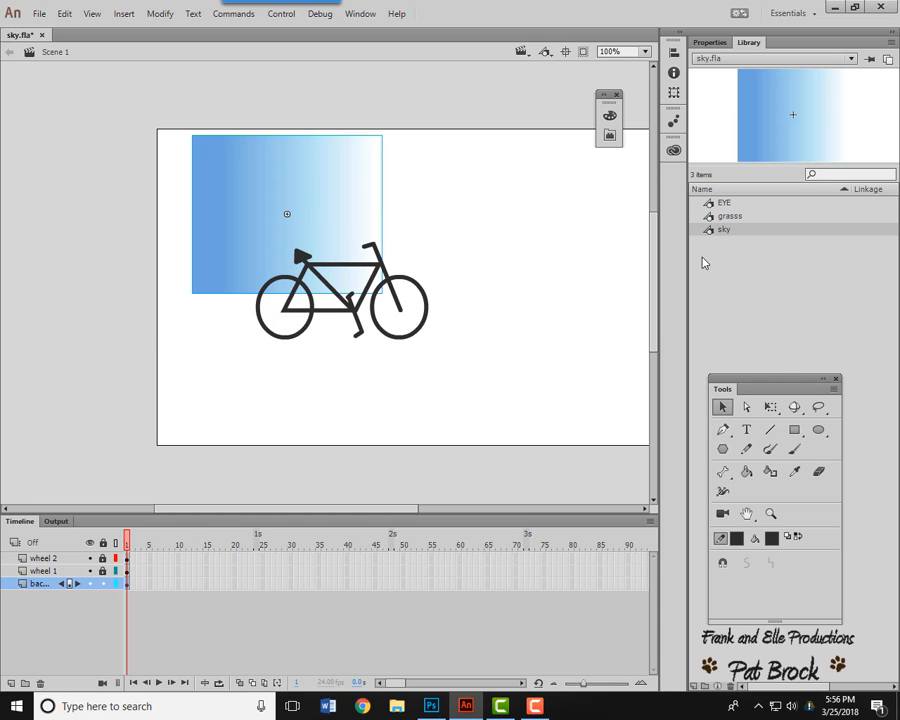
# Step: Rotate the sky instance about 90 degrees clockwise with Free Transform so its blue side is at the top, and straighten it
pyautogui.click(768, 407)
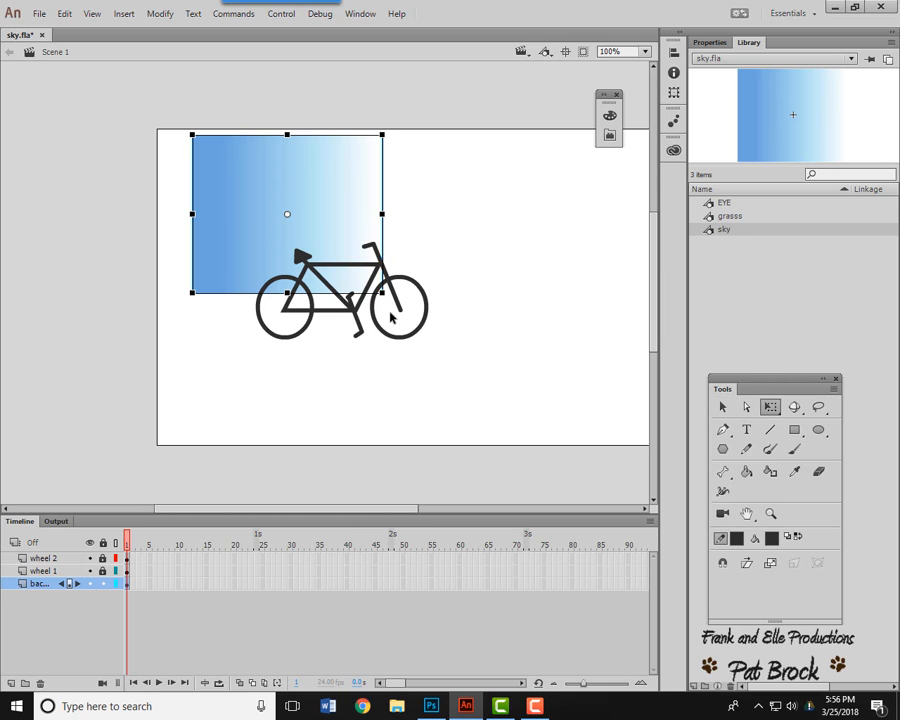
pyautogui.moveTo(386, 305); pyautogui.dragTo(207, 324)
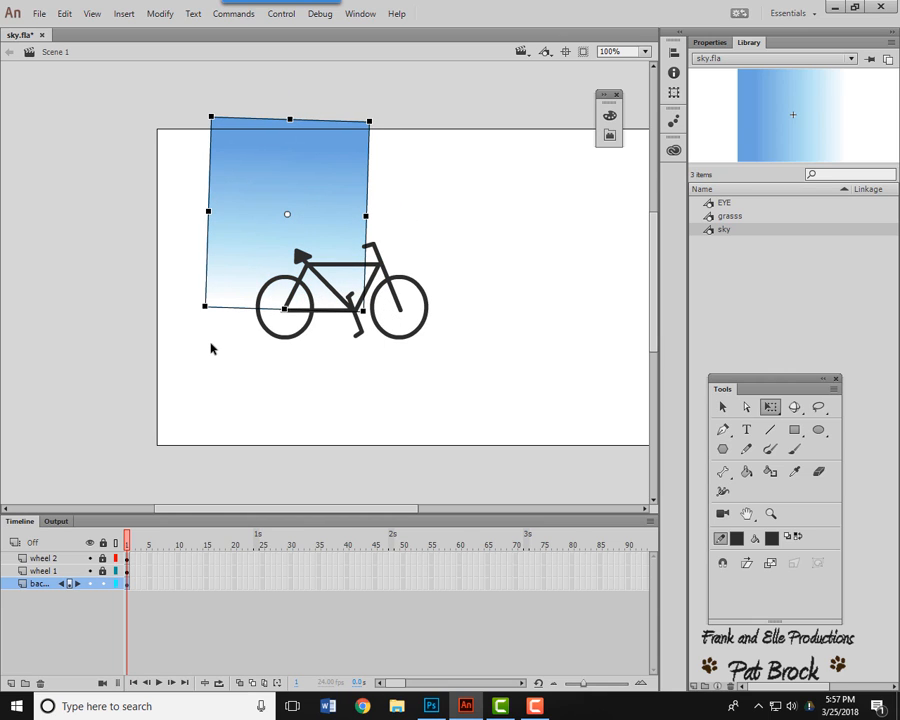
pyautogui.click(258, 342)
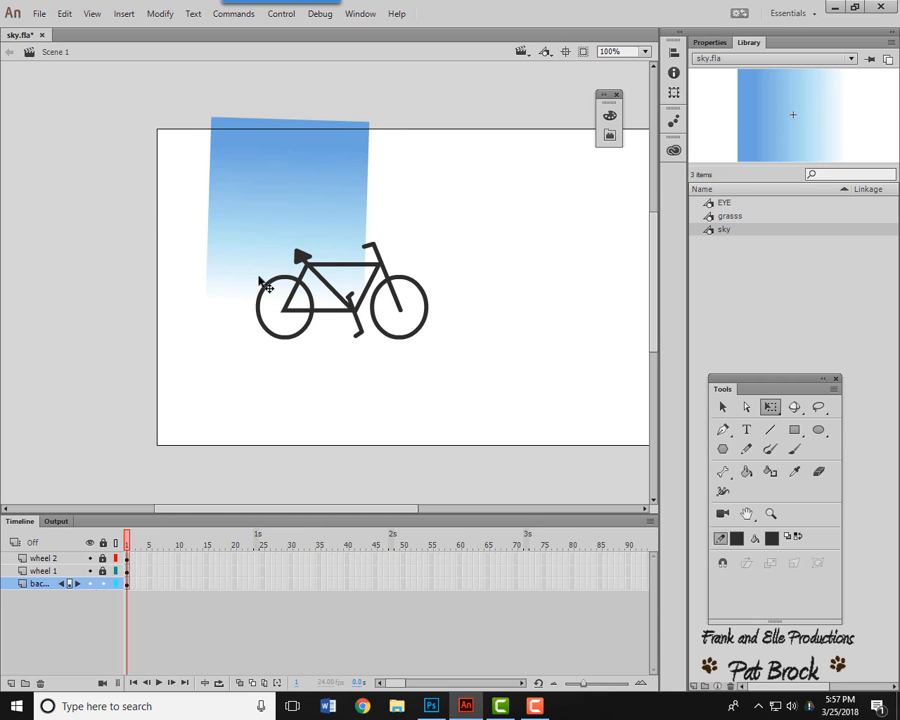
pyautogui.click(287, 230)
pyautogui.moveTo(200, 314)
pyautogui.mouseDown()
pyautogui.moveTo(203, 325)
pyautogui.moveTo(206, 314)
pyautogui.mouseUp()
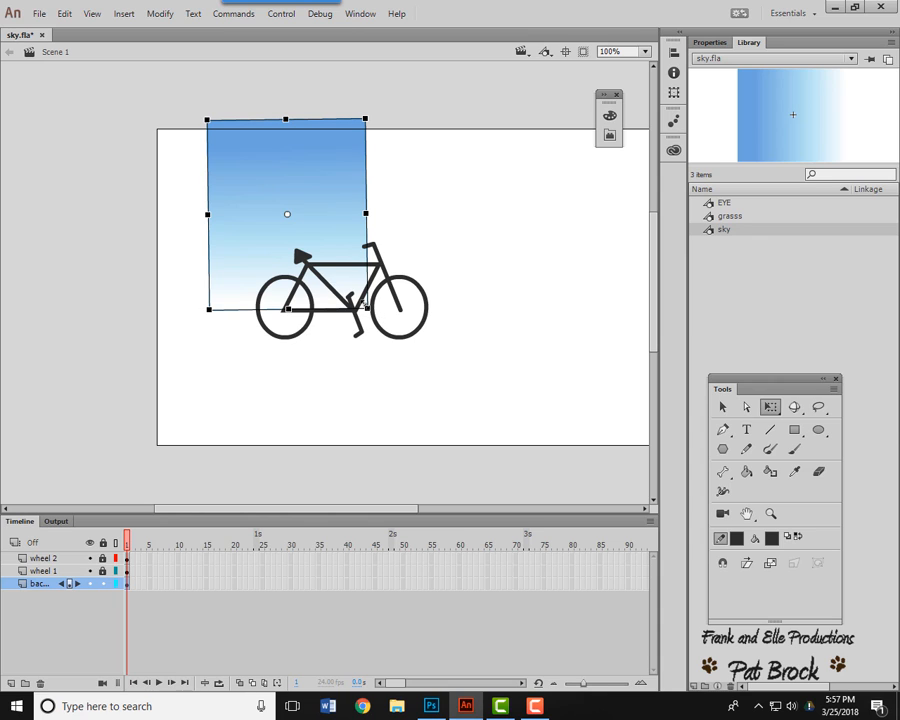
# Step: Enlarge the sky instance to roughly the stage's width with Free Transform and move it over the upper part of the stage
pyautogui.moveTo(367, 310); pyautogui.dragTo(435, 367)
pyautogui.moveTo(433, 212); pyautogui.dragTo(547, 213)
pyautogui.moveTo(323, 219); pyautogui.dragTo(388, 235)
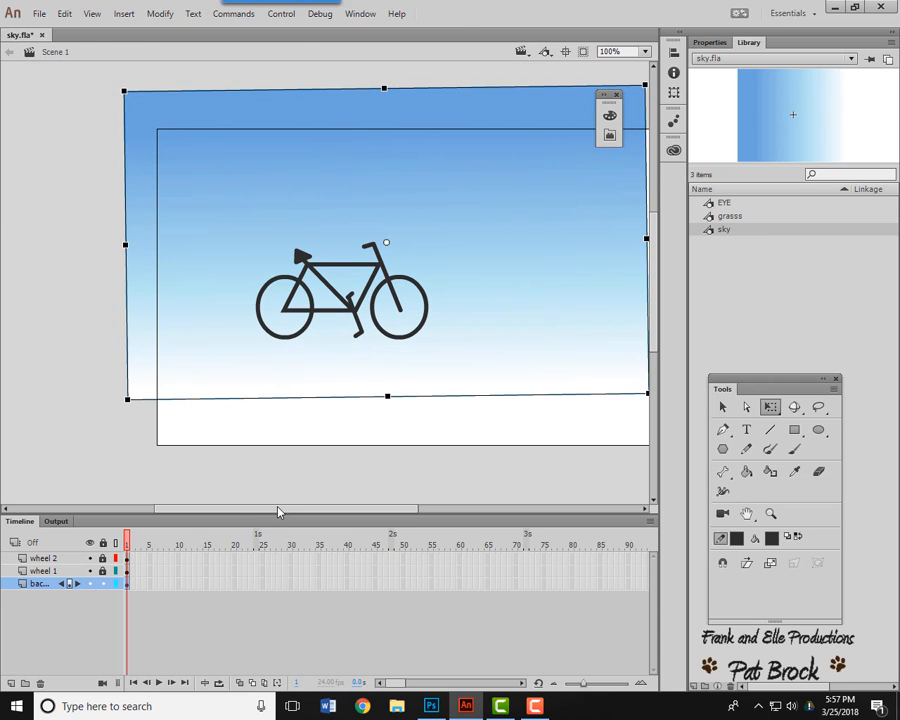
pyautogui.moveTo(280, 509); pyautogui.dragTo(305, 512)
pyautogui.moveTo(342, 349); pyautogui.dragTo(368, 344)
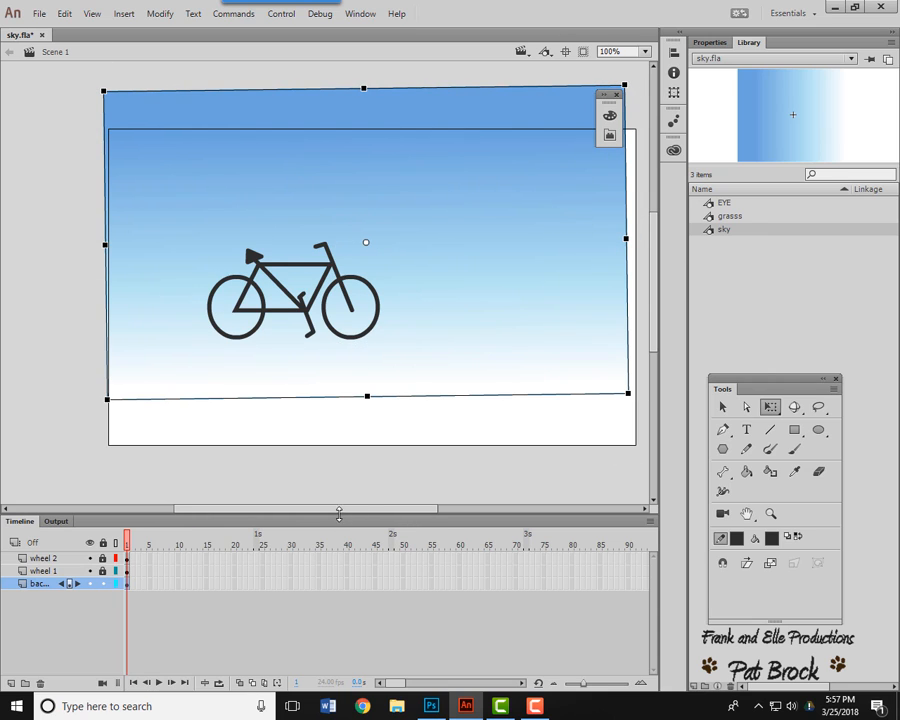
pyautogui.moveTo(347, 509); pyautogui.dragTo(368, 522)
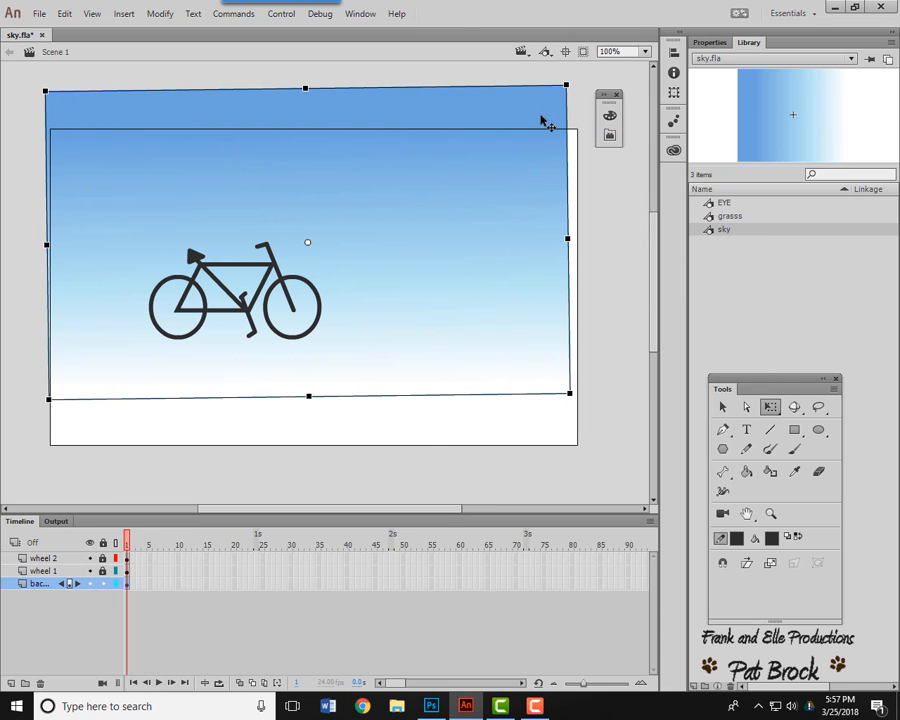
# Step: Widen the sky past both sides of the stage, level it, and bring its upper edge in line with the stage's top edge
pyautogui.moveTo(567, 85); pyautogui.dragTo(584, 106)
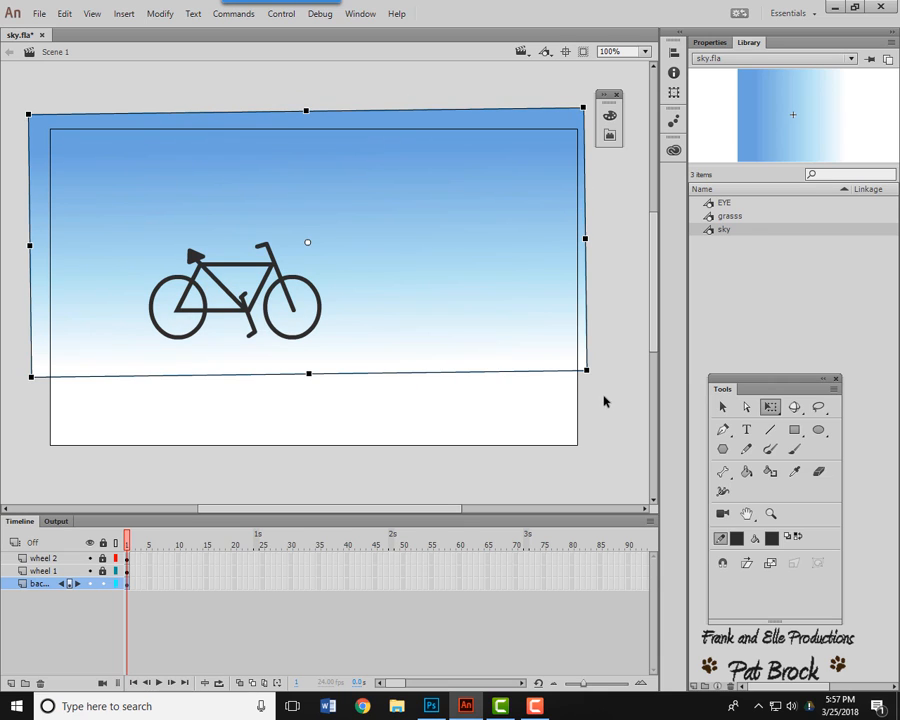
pyautogui.moveTo(597, 385)
pyautogui.mouseDown()
pyautogui.moveTo(601, 394)
pyautogui.moveTo(599, 386)
pyautogui.mouseUp()
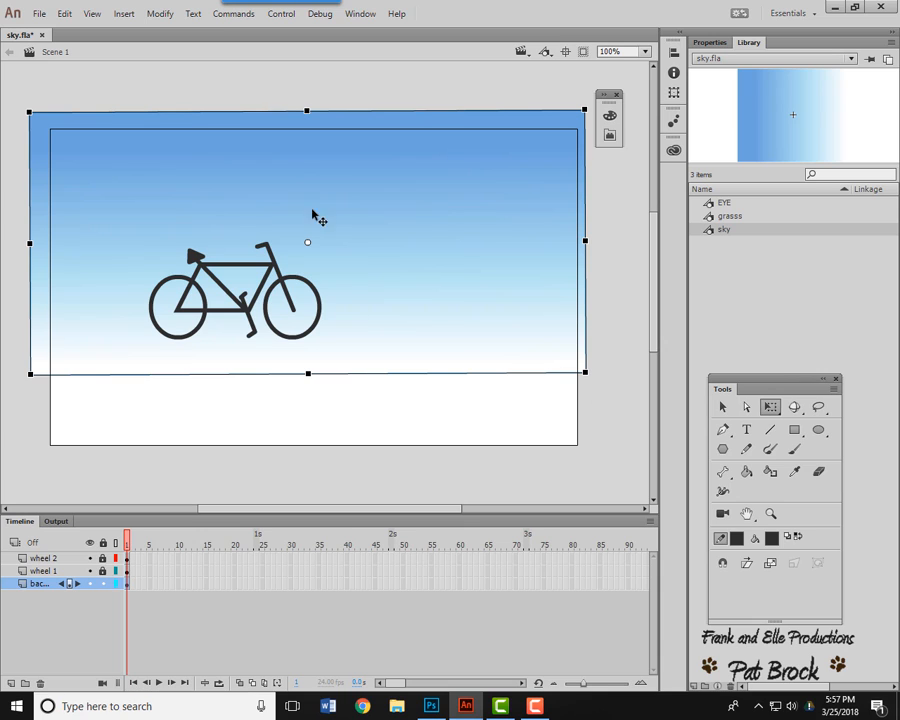
pyautogui.moveTo(307, 110); pyautogui.dragTo(306, 128)
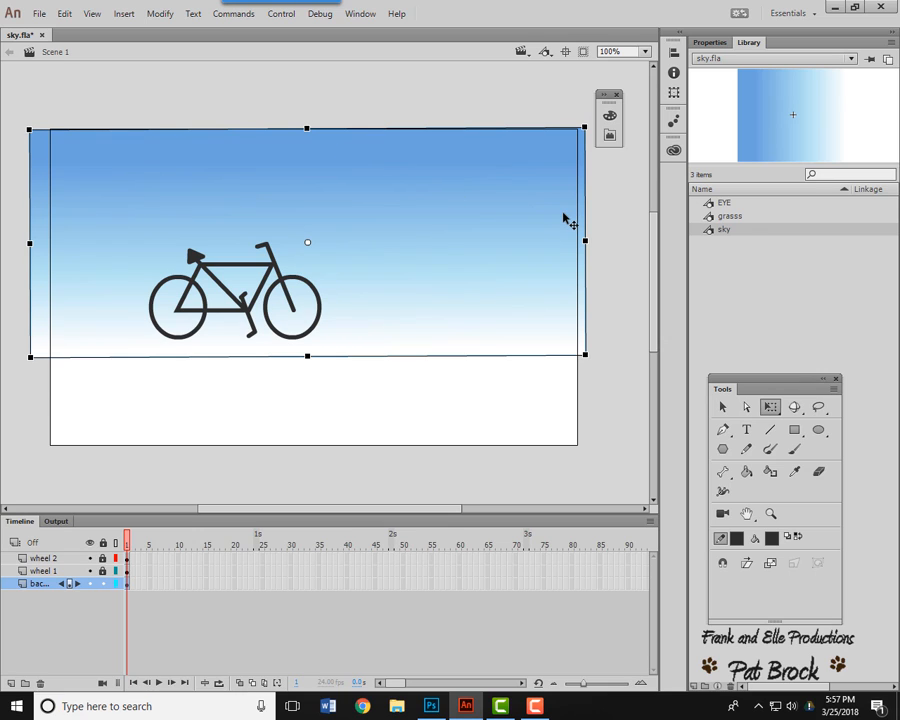
# Step: Add a new layer above background and place the grasss symbol on it, covering the lower part of the stage
pyautogui.click(723, 407)
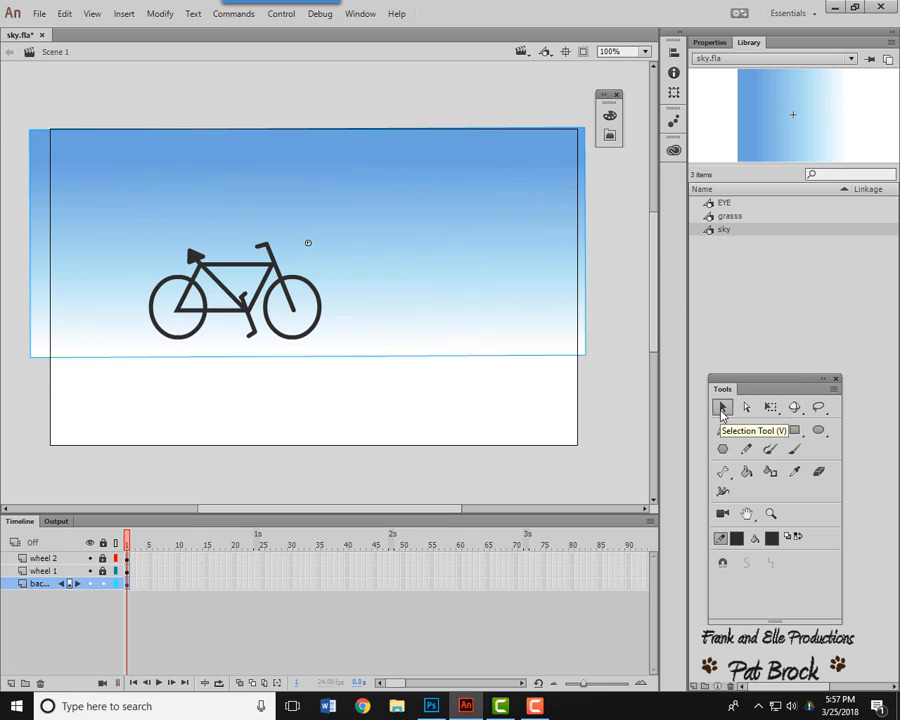
pyautogui.click(712, 217)
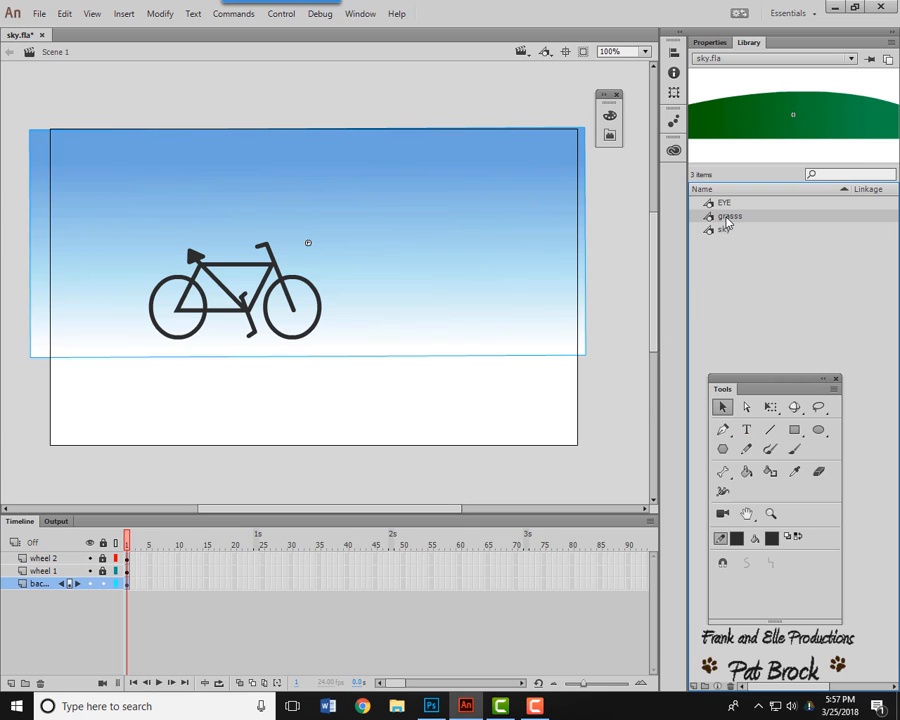
pyautogui.moveTo(710, 218); pyautogui.dragTo(672, 261)
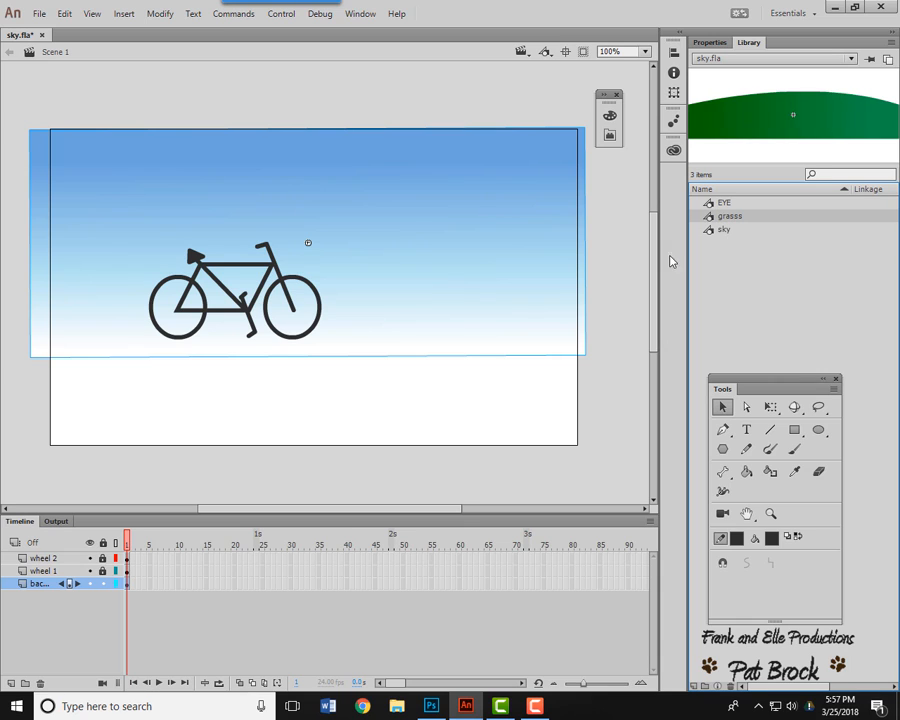
pyautogui.click(10, 683)
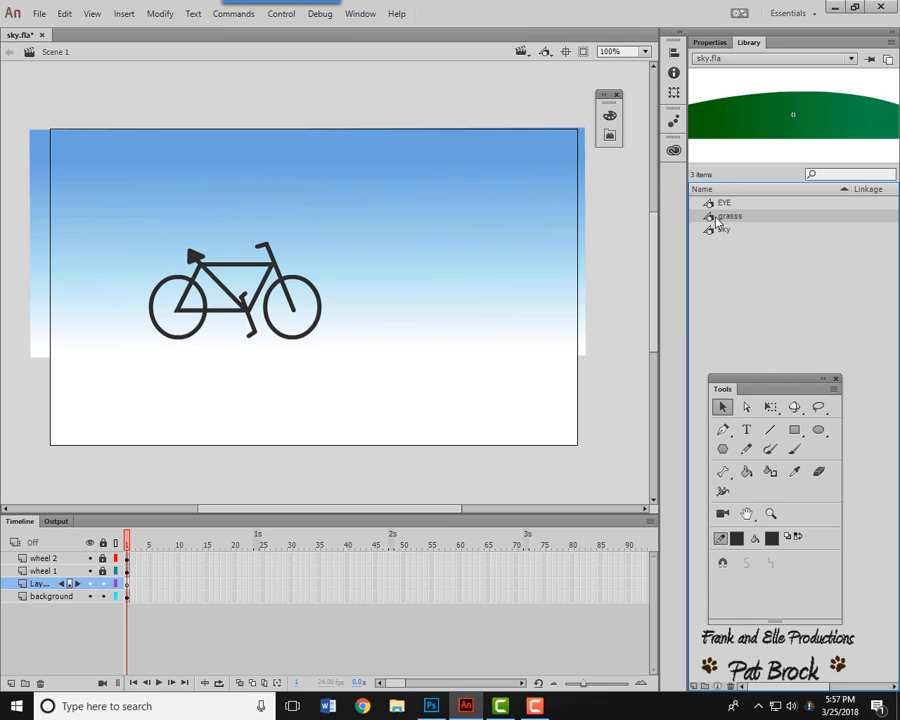
pyautogui.moveTo(716, 222); pyautogui.dragTo(311, 384)
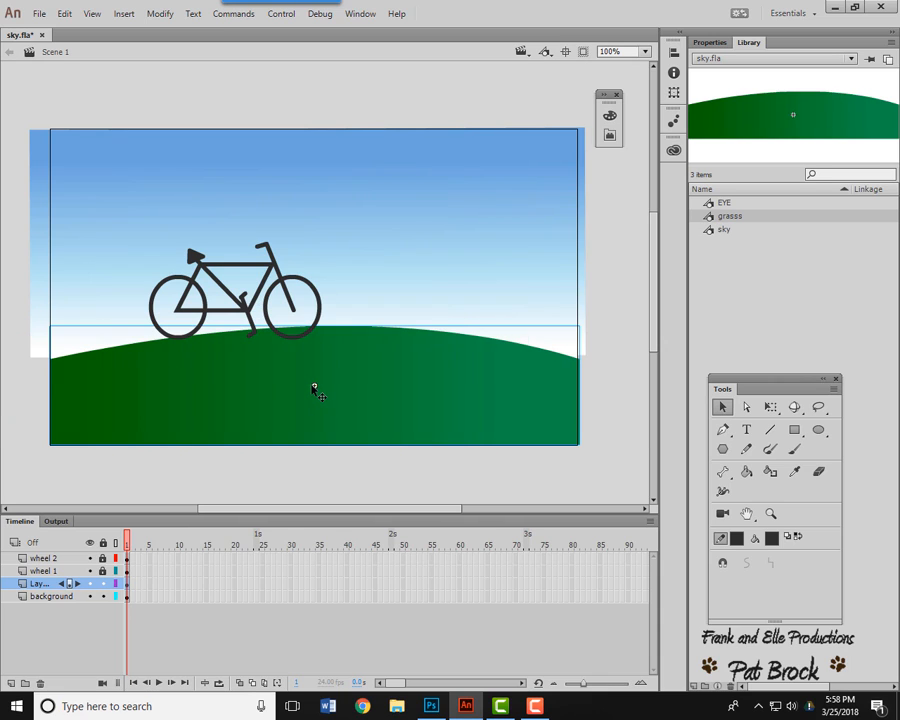
pyautogui.click(381, 480)
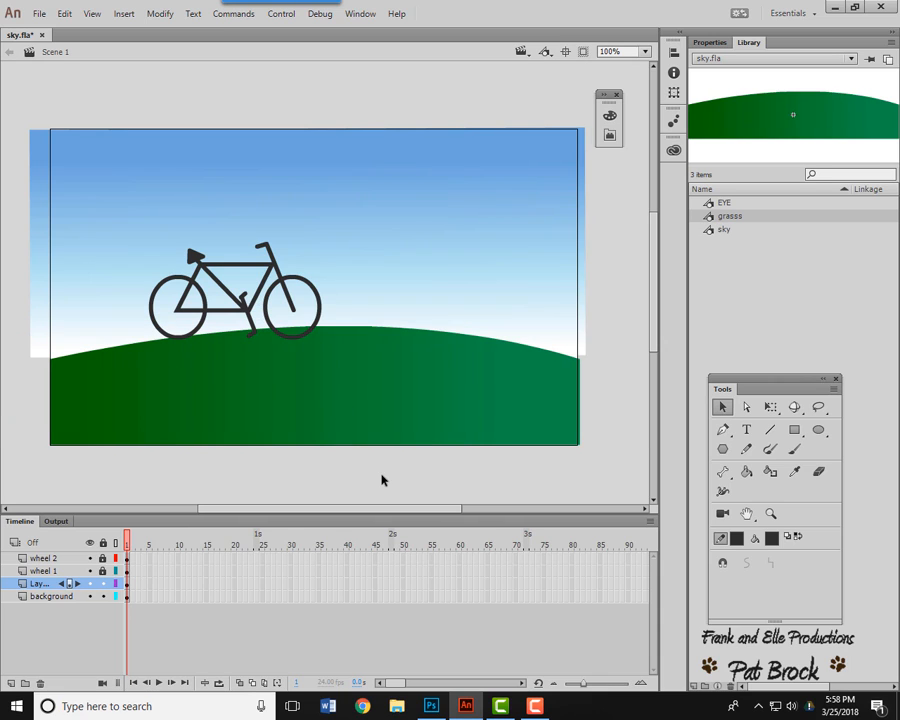
# Step: Rename the new layer holding the hill as grass
pyautogui.doubleClick(45, 584)
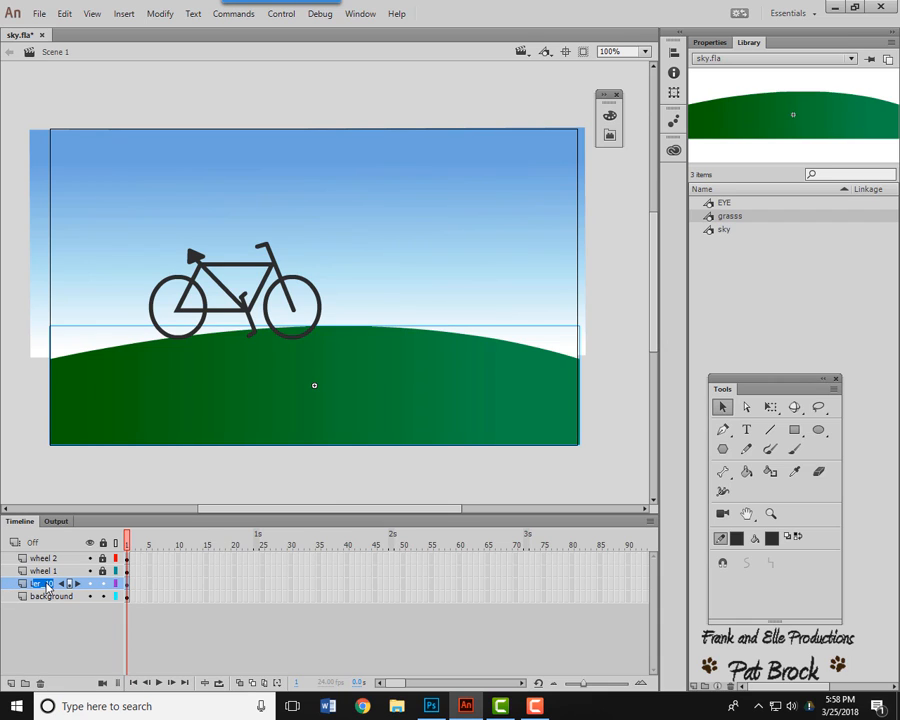
pyautogui.write('grass')
pyautogui.press('Return')
# Step: Test the movie in Animate's preview window and in the browser, closing each preview
pyautogui.hotkey('ctrl', 'Return')
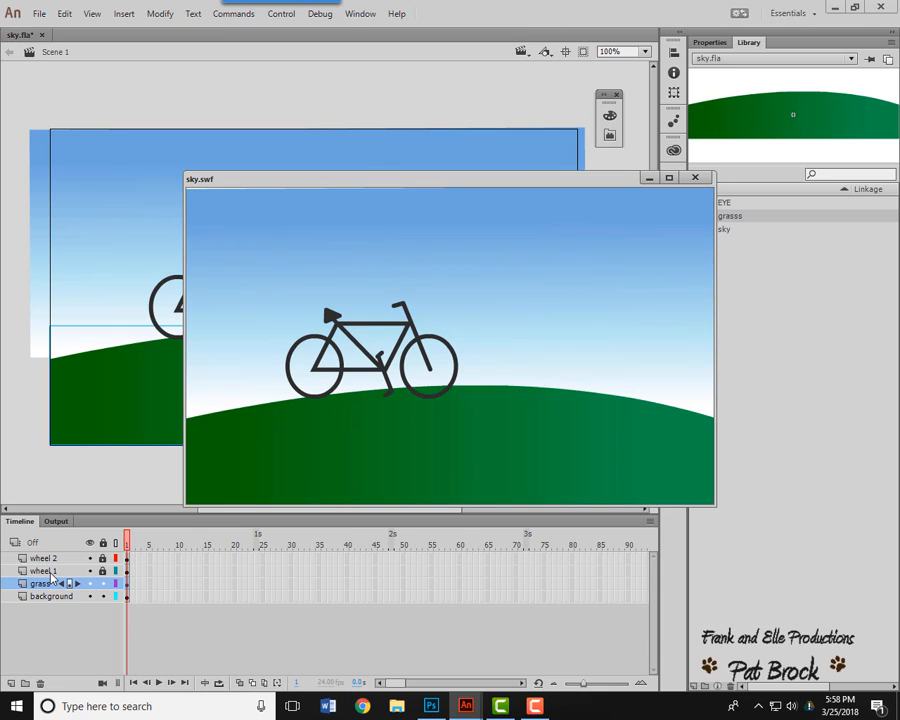
pyautogui.click(695, 177)
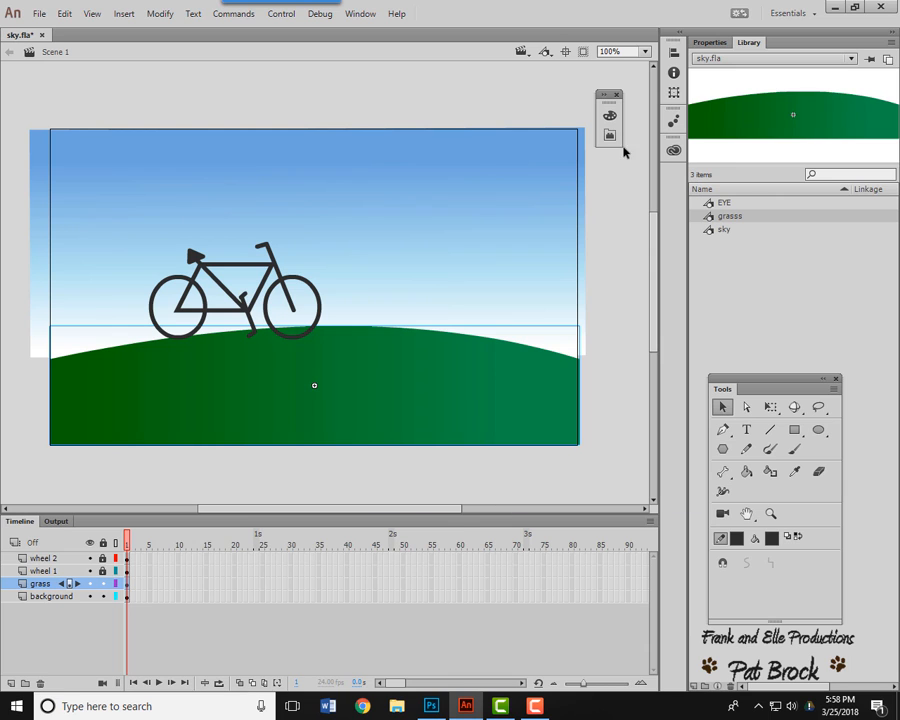
pyautogui.click(284, 15)
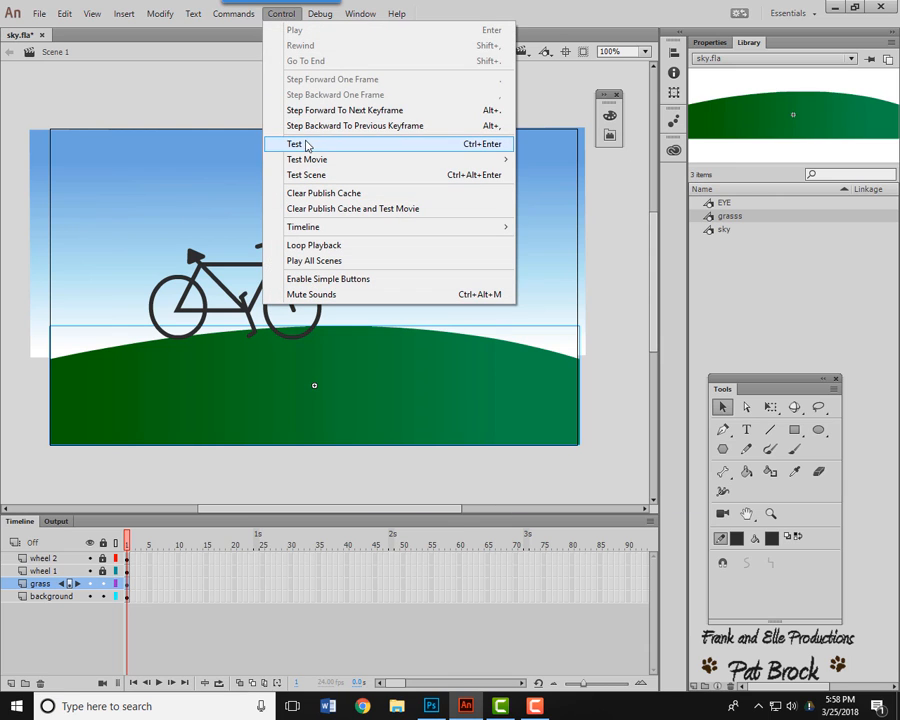
pyautogui.moveTo(309, 161)
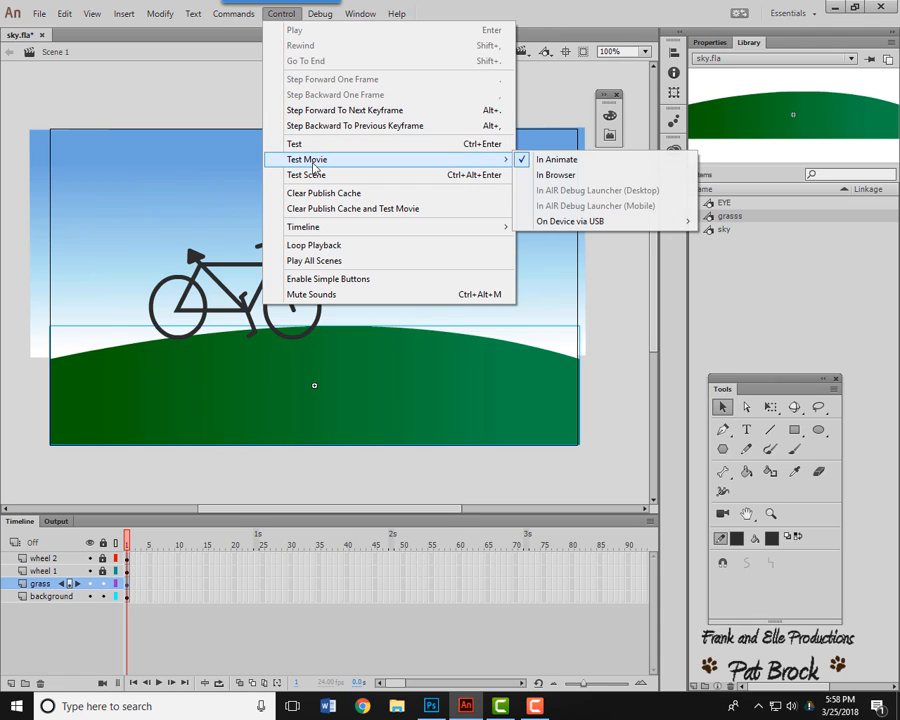
pyautogui.click(592, 175)
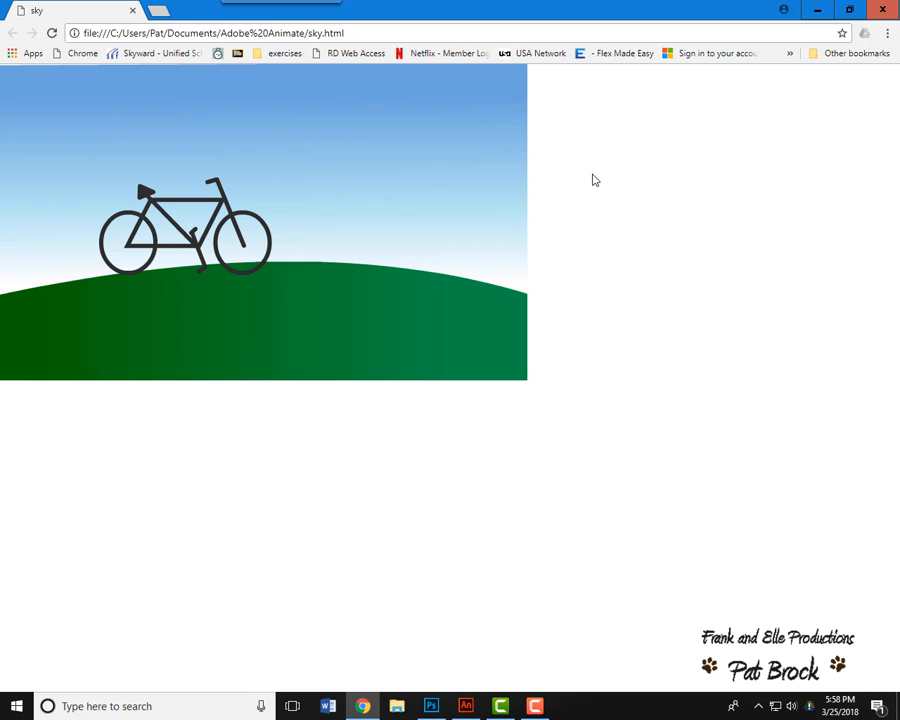
pyautogui.click(882, 9)
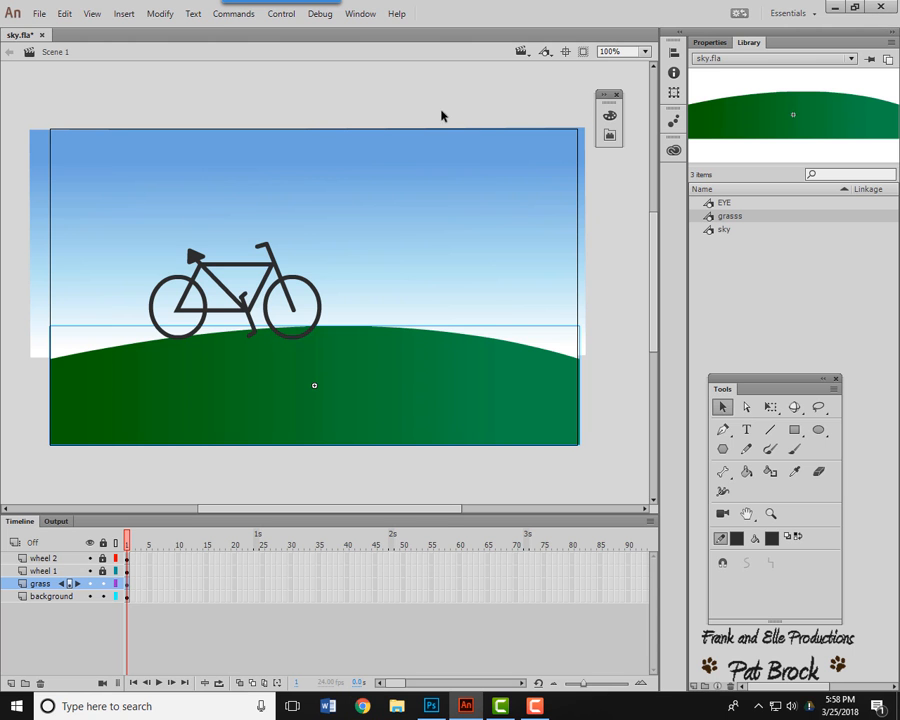
# Step: Save the document under the new name bike in the Adobe Animate folder as an Animate Document (*.fla)
pyautogui.click(39, 13)
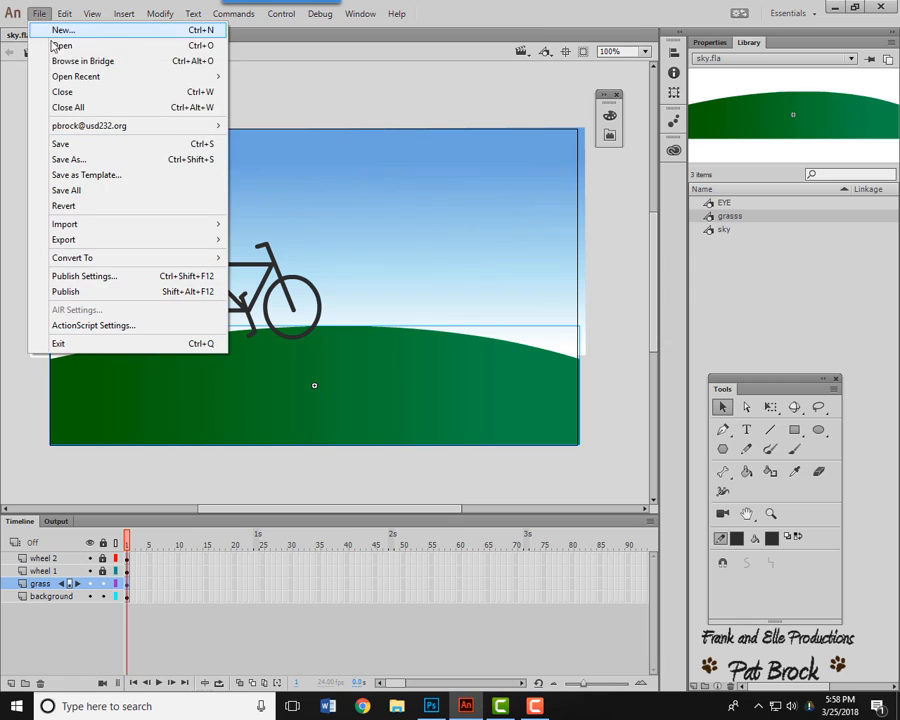
pyautogui.click(95, 167)
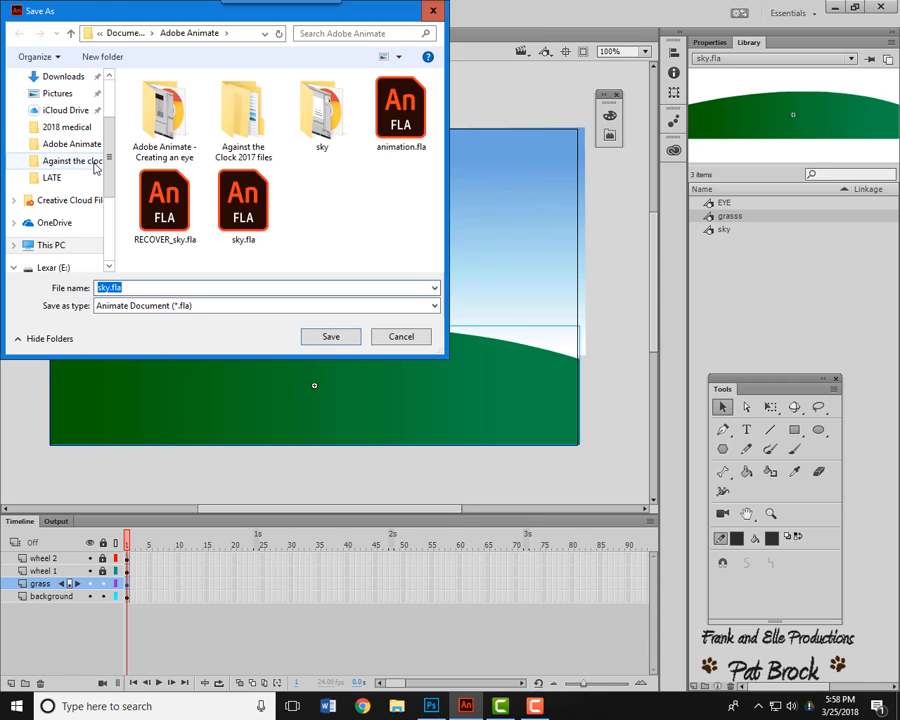
pyautogui.write('bike')
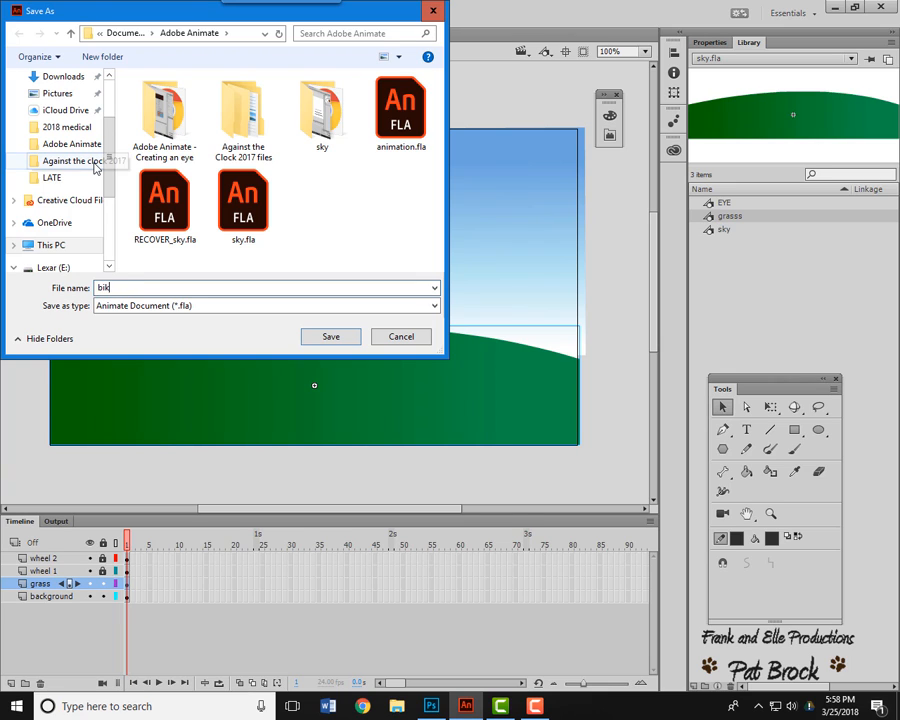
pyautogui.click(357, 341)
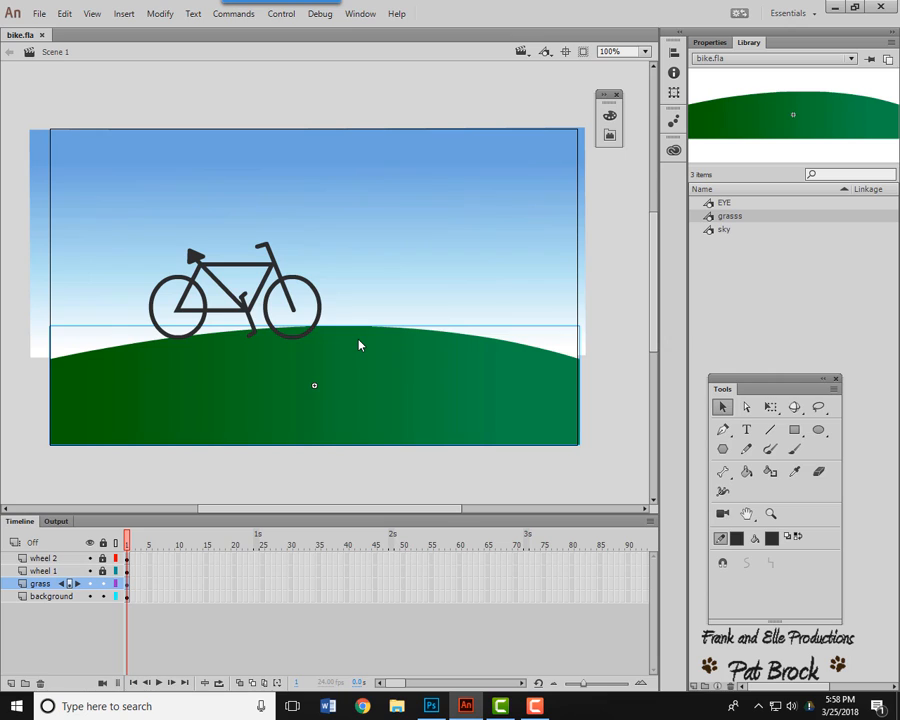